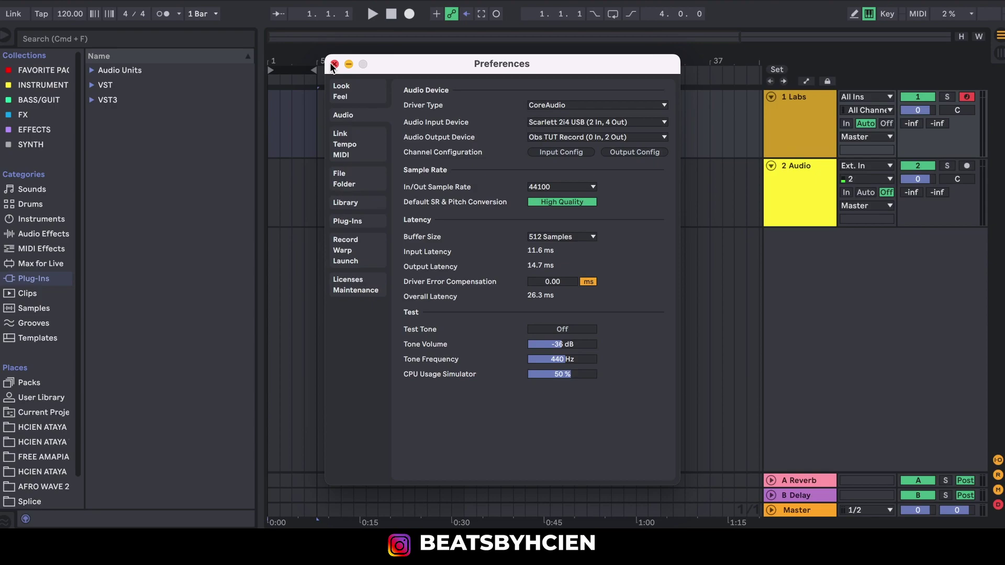
# - Close the preferences, search the plug-ins for "serat" and load the Audio Units version of Serato Sample onto a new track
pyautogui.click(333, 64)
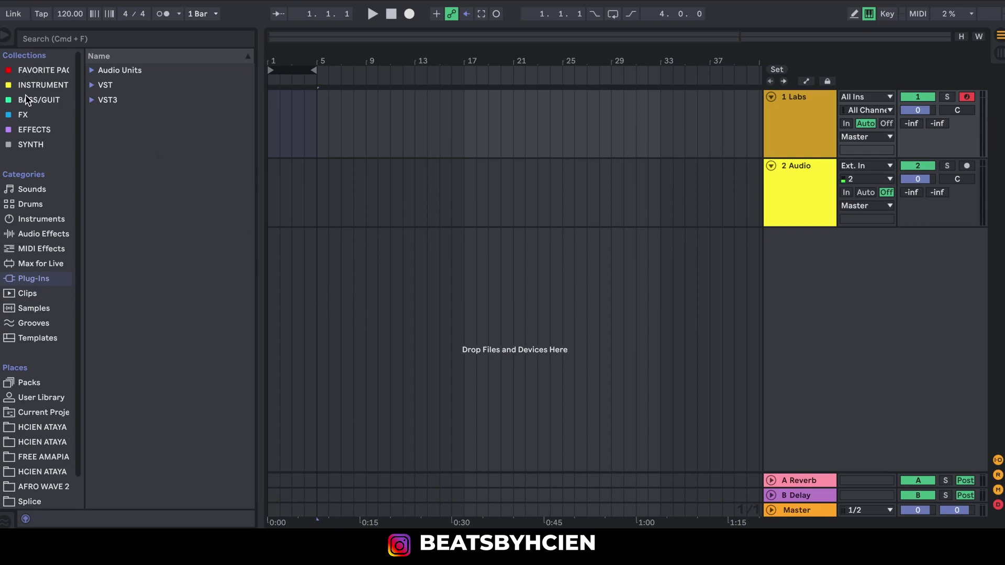
pyautogui.click(36, 280)
pyautogui.click(125, 43)
pyautogui.write('serat')
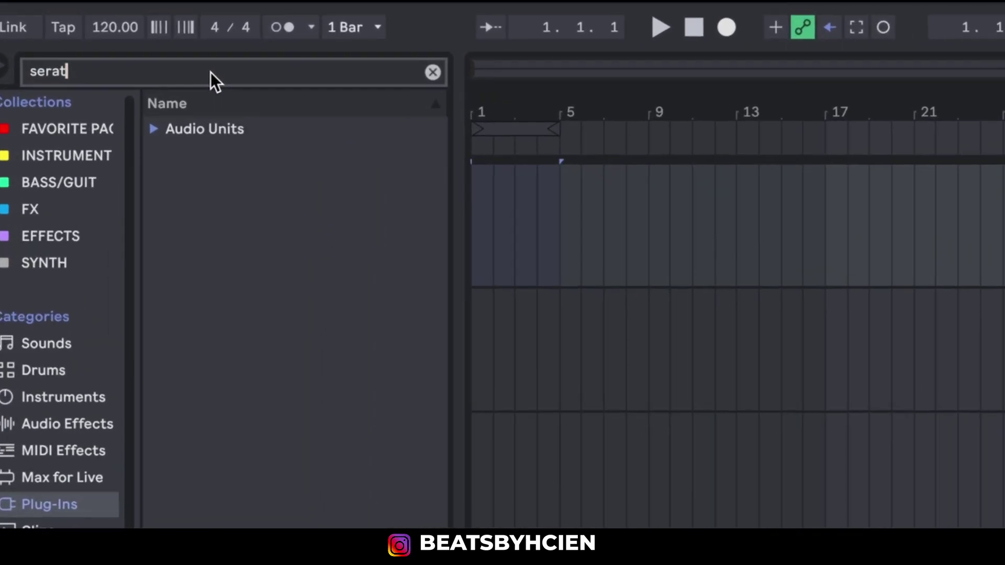
pyautogui.click(177, 144)
pyautogui.click(187, 175)
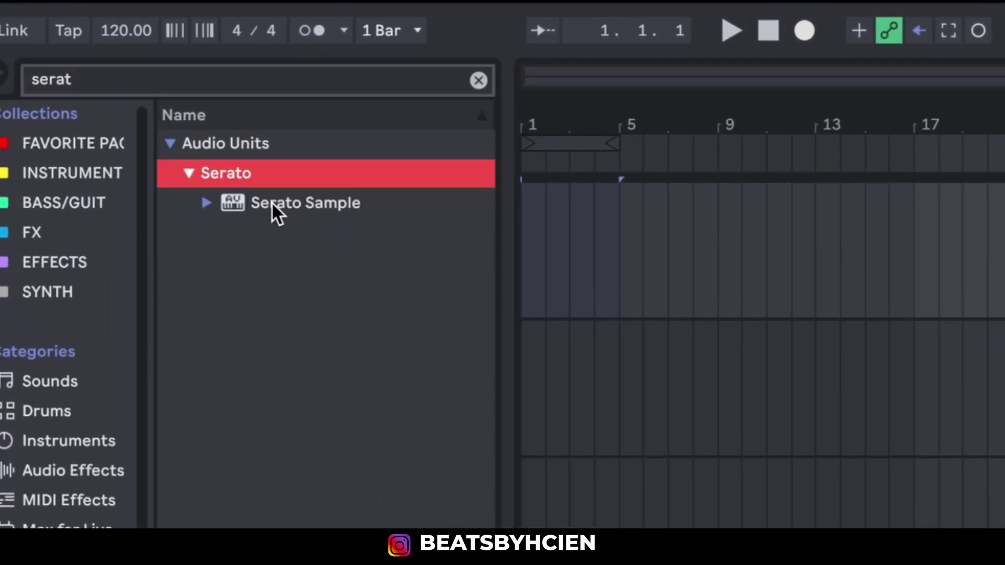
pyautogui.click(272, 203)
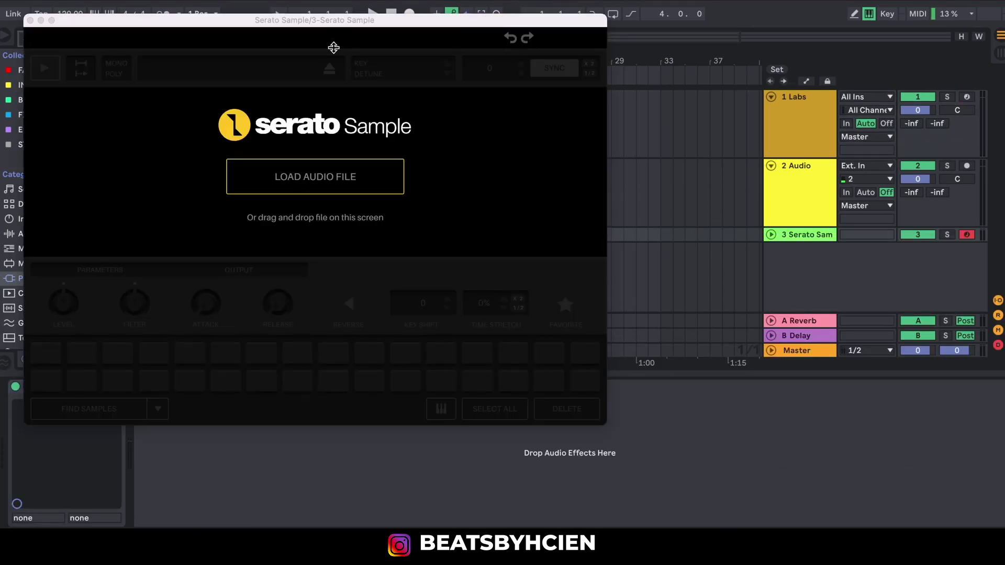
# - Import the JOJO..... audio file from Finder onto a new audio track below the Serato Sample track, starting at bar 1
pyautogui.moveTo(328, 19); pyautogui.dragTo(459, 7)
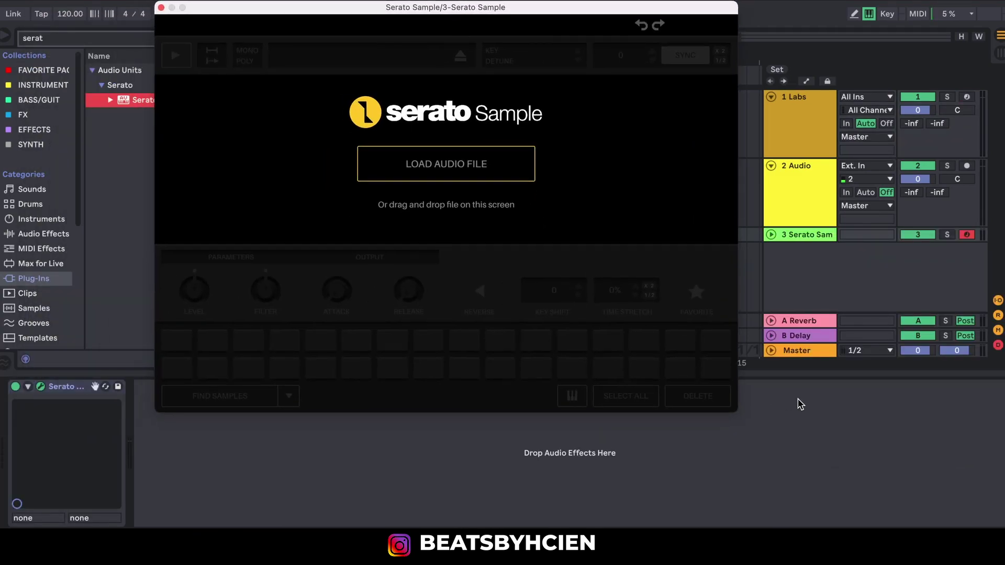
pyautogui.click(822, 288)
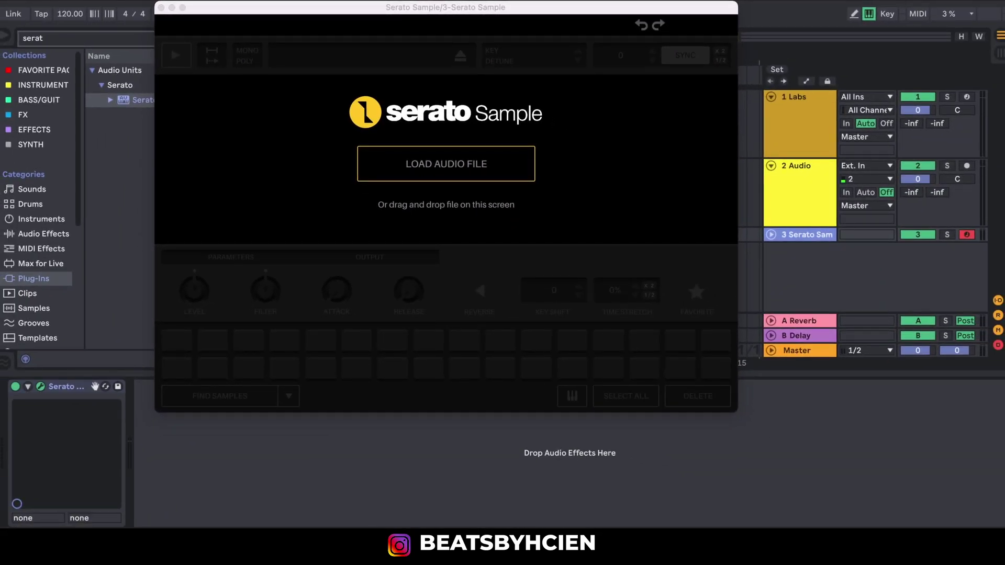
pyautogui.moveTo(397, 13); pyautogui.dragTo(780, 108)
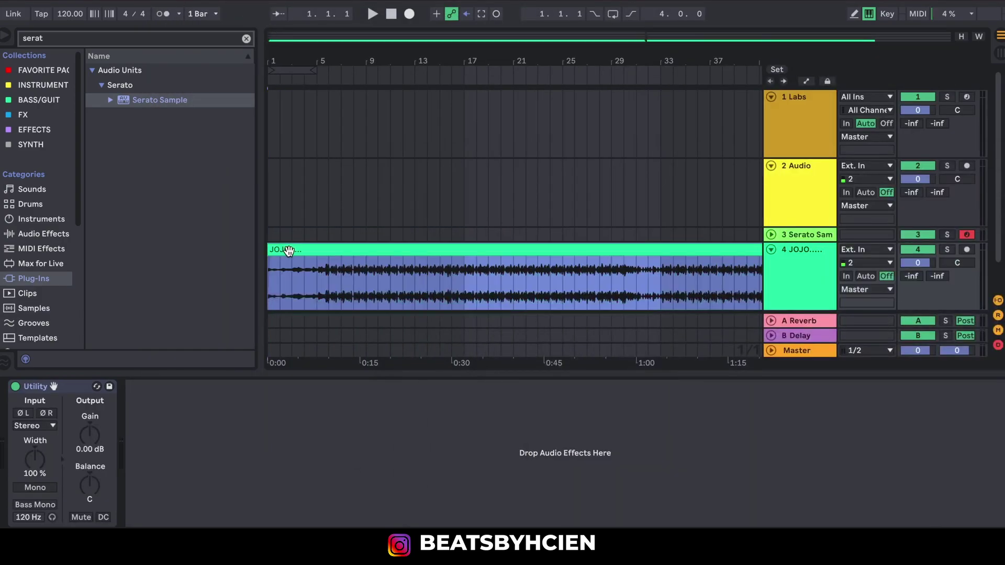
pyautogui.moveTo(445, 61); pyautogui.dragTo(444, 41)
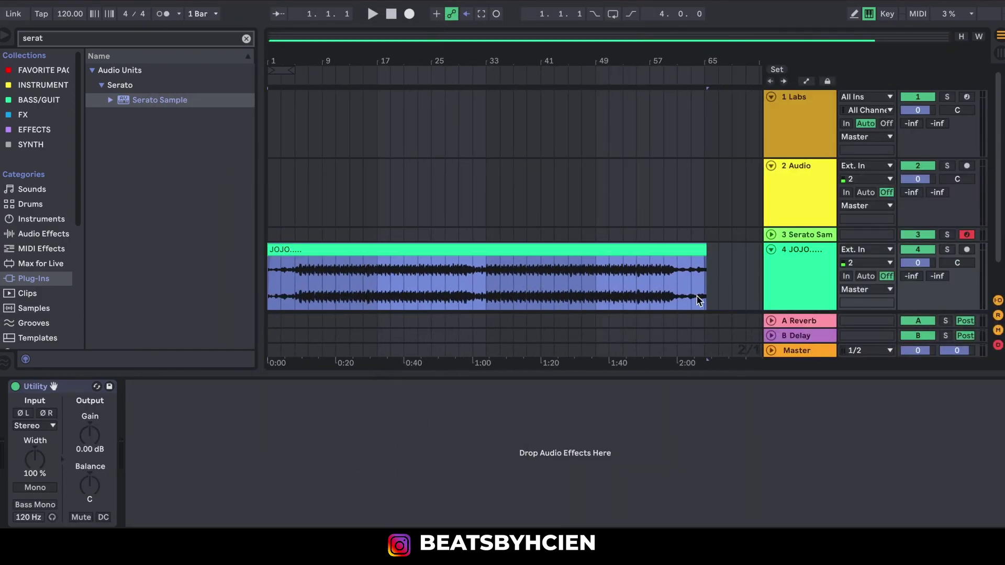
pyautogui.press('super+Tab')
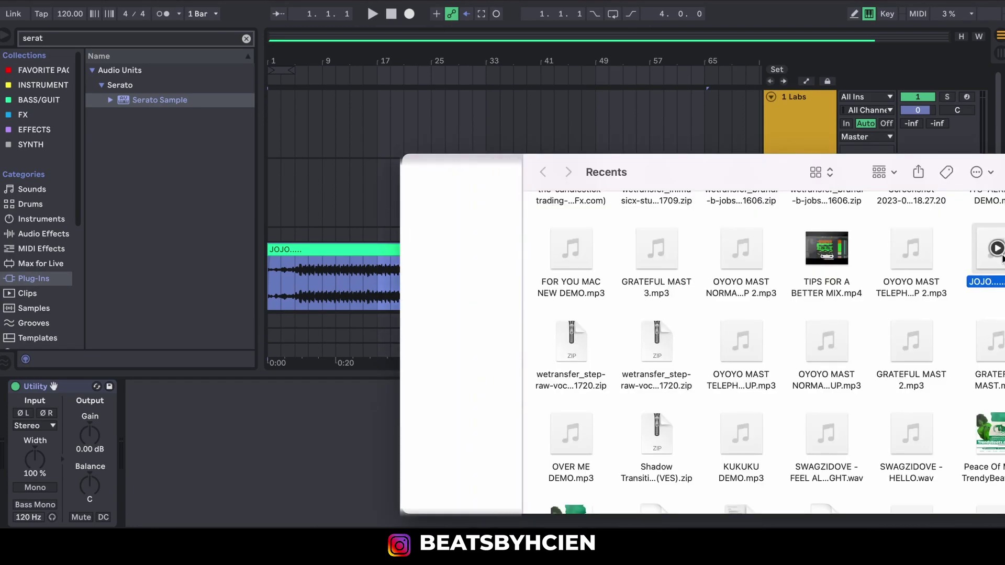
pyautogui.click(304, 252)
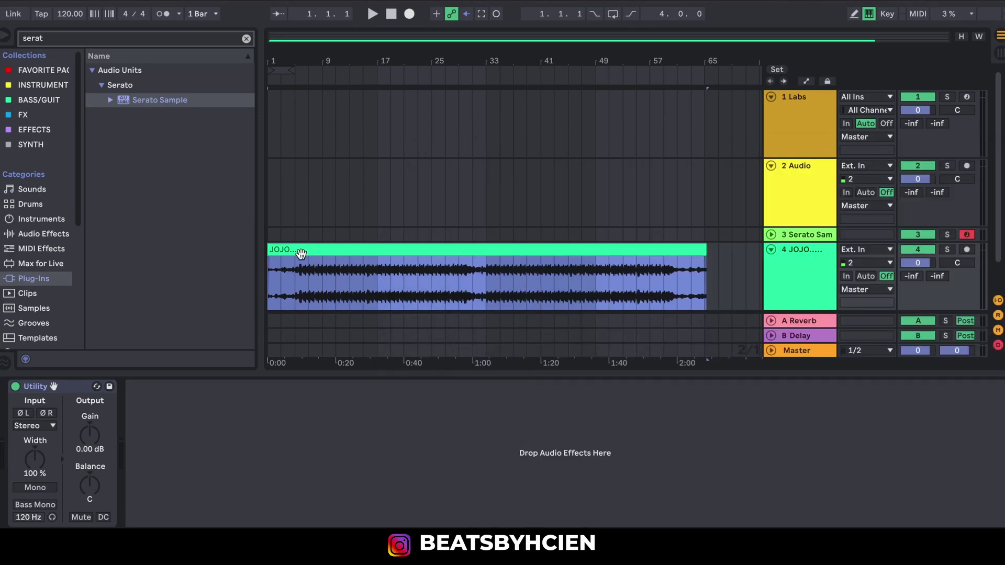
pyautogui.click(414, 375)
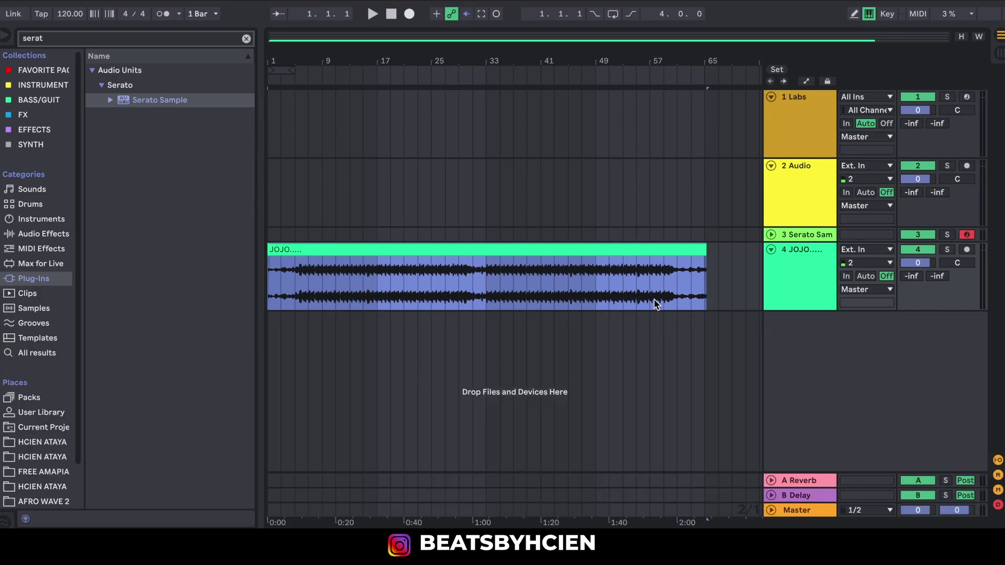
pyautogui.moveTo(268, 54)
pyautogui.mouseDown()
pyautogui.moveTo(268, 204)
pyautogui.moveTo(268, 58)
pyautogui.mouseUp()
# - Reopen the Serato Sample window and load the JOJO..... clip from the arrangement into it for analysis
pyautogui.click(806, 233)
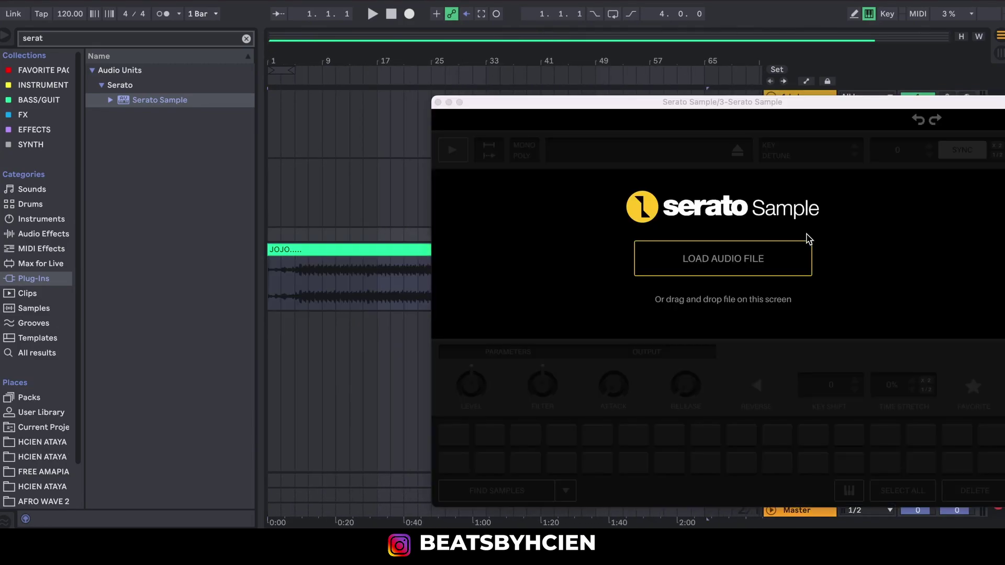
pyautogui.moveTo(744, 97); pyautogui.dragTo(332, 84)
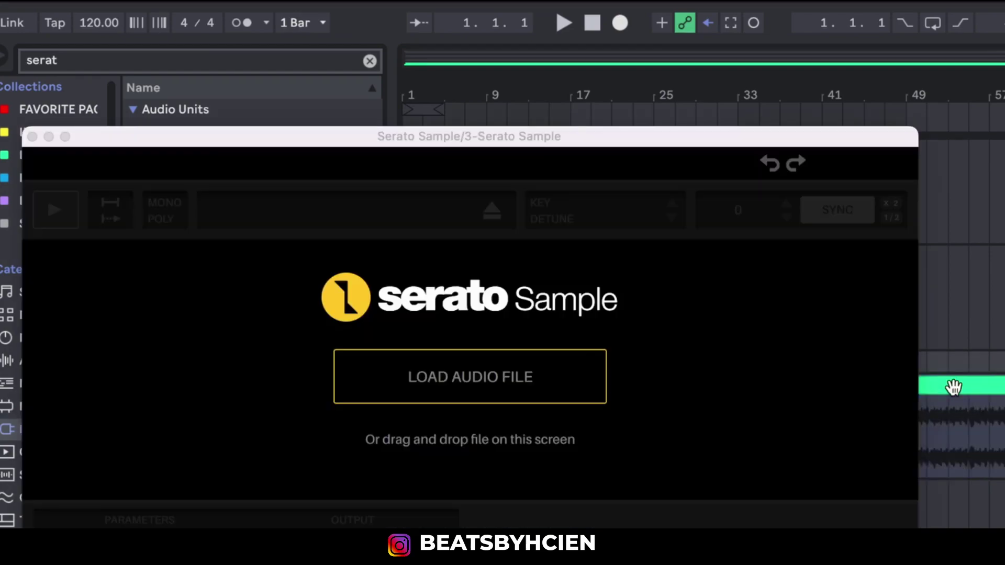
pyautogui.moveTo(949, 386); pyautogui.dragTo(712, 265)
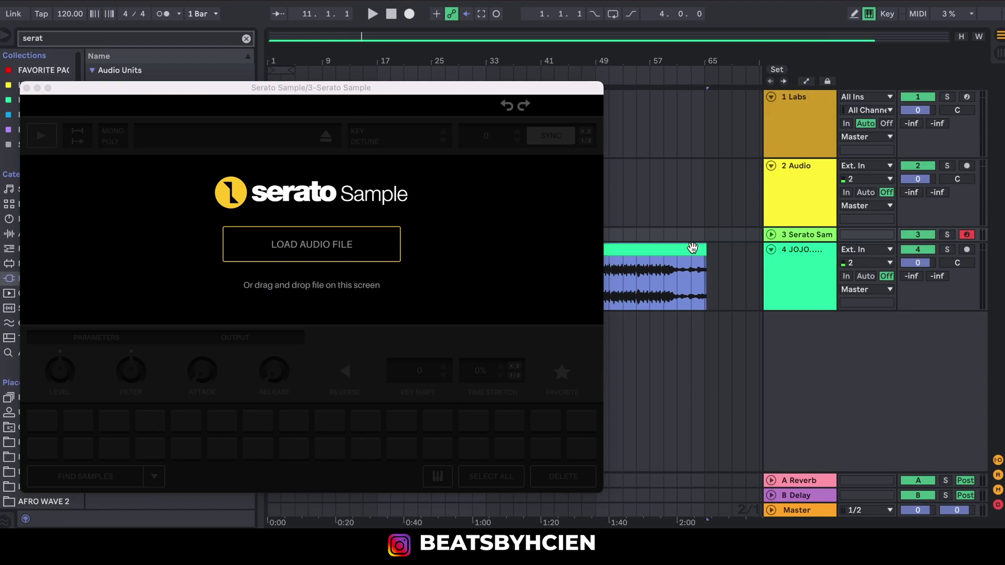
pyautogui.click(693, 247)
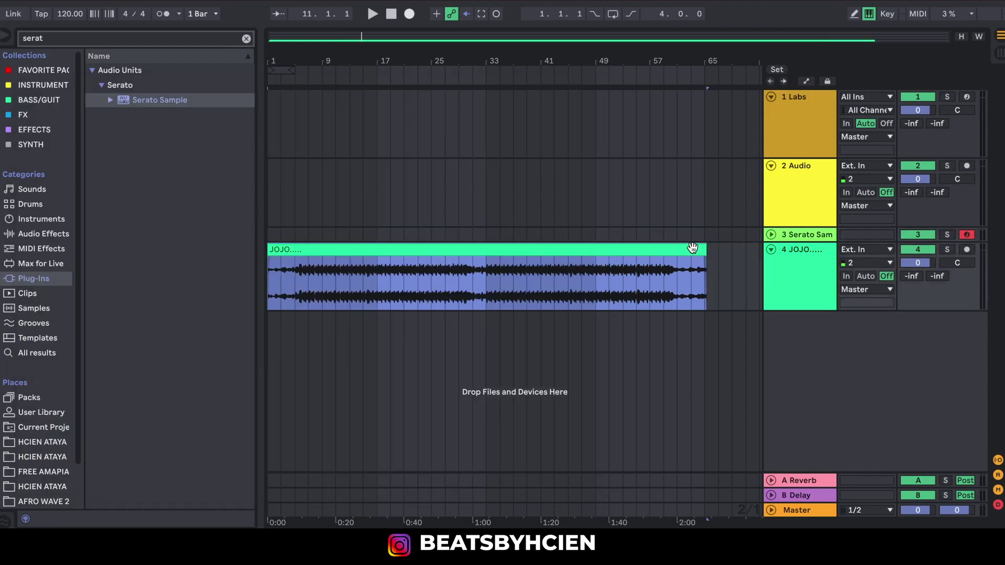
pyautogui.click(786, 234)
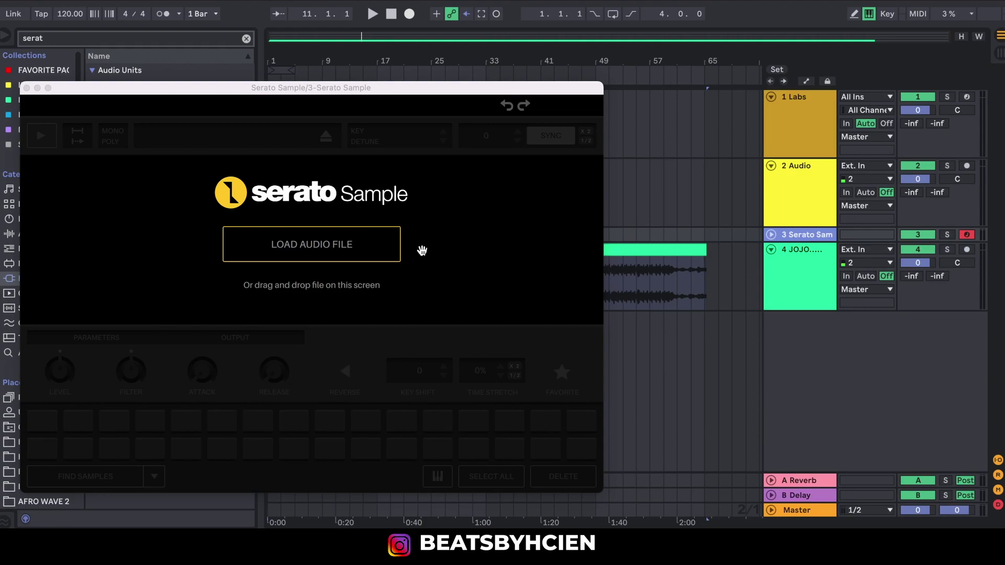
pyautogui.click(627, 251)
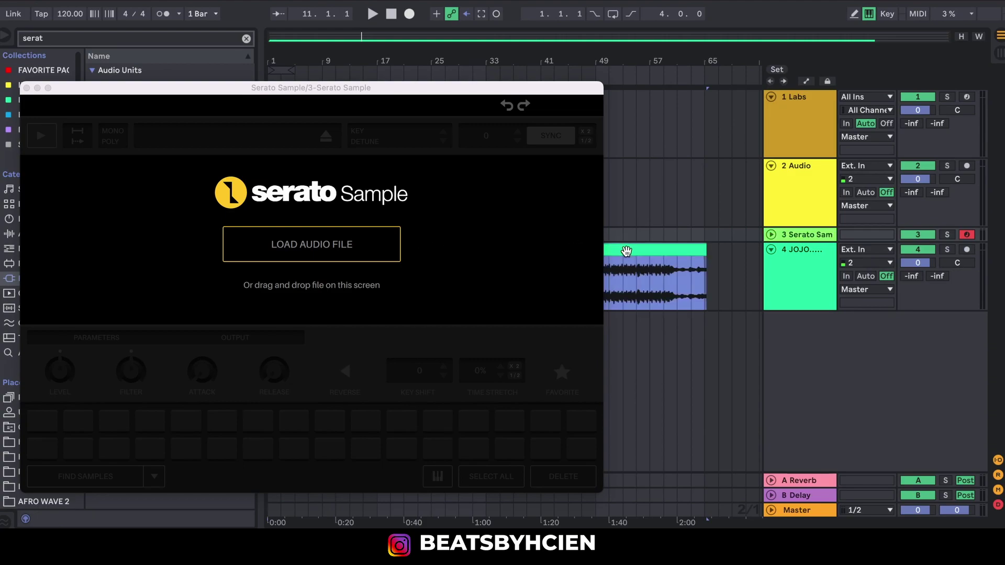
pyautogui.moveTo(627, 252); pyautogui.dragTo(360, 245)
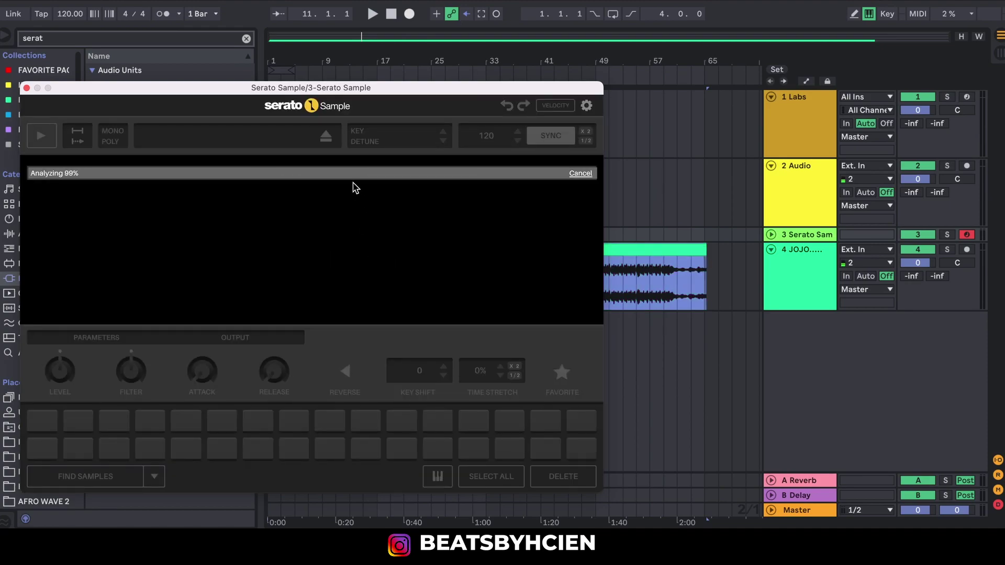
# - Set the project tempo to 97 BPM to match the analysed sample
pyautogui.moveTo(331, 92); pyautogui.dragTo(481, 96)
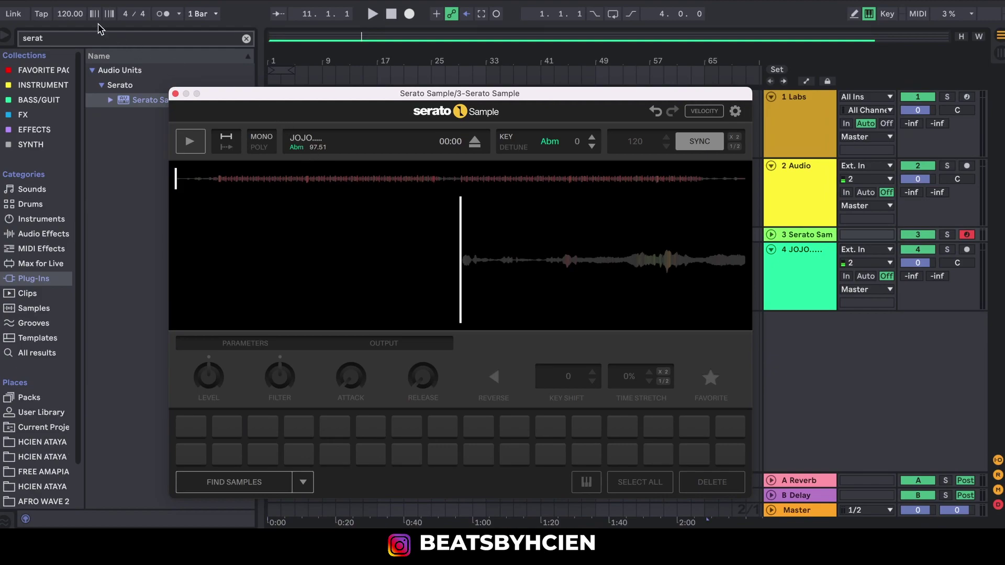
pyautogui.click(74, 17)
pyautogui.write('98')
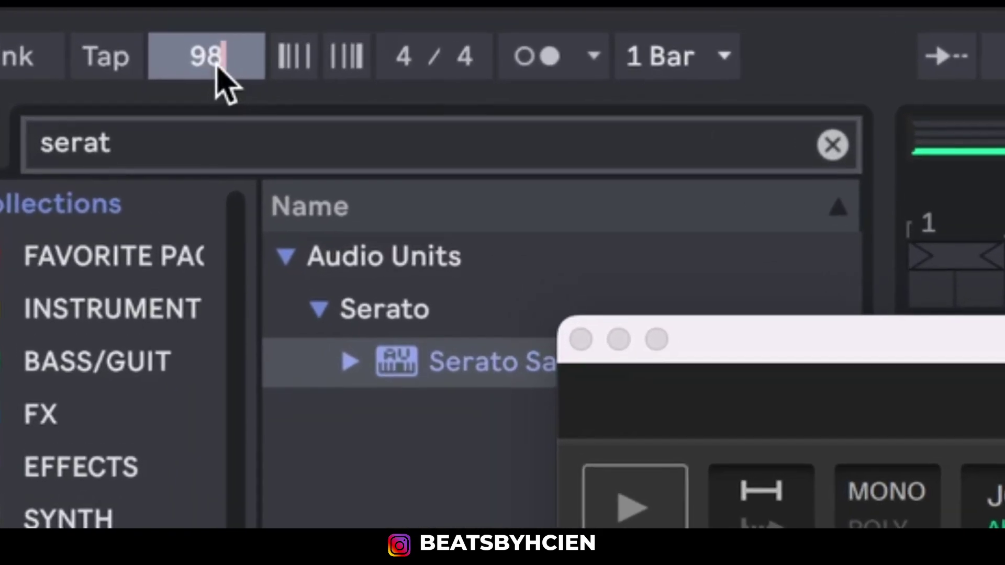
pyautogui.press('BackSpace')
pyautogui.write('7')
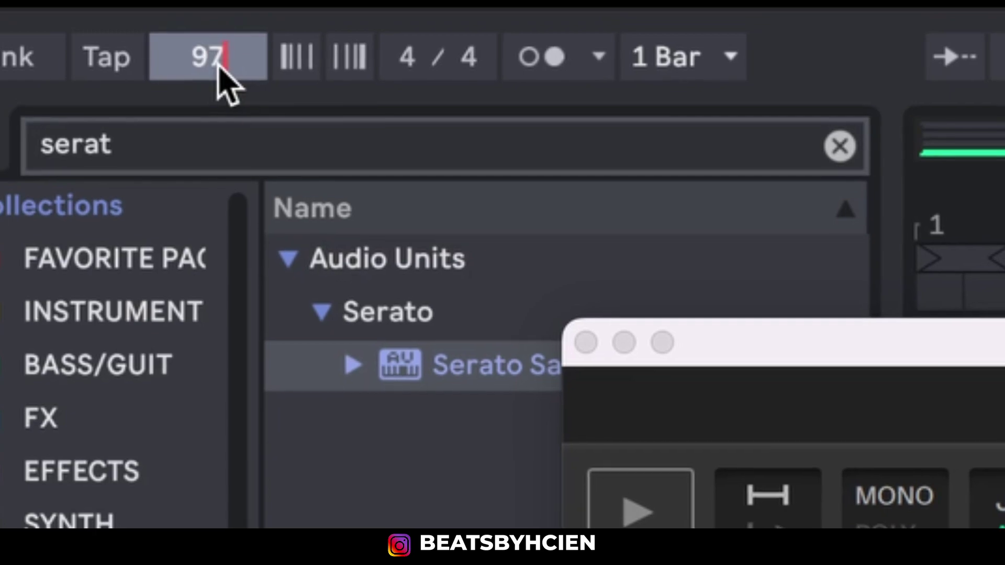
pyautogui.press('Return')
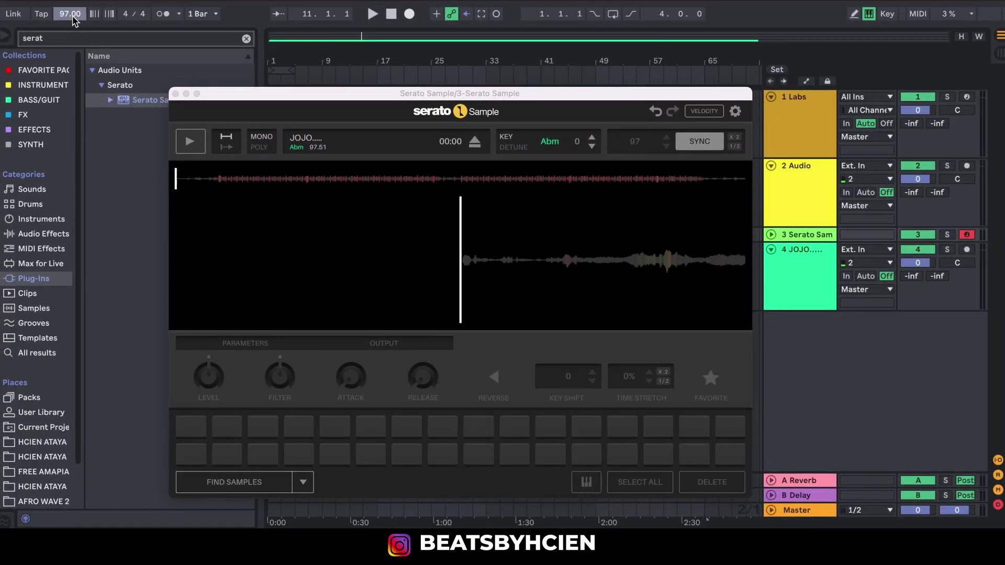
# - Close the Serato Sample window and clear the browser's plug-in search
pyautogui.click(175, 94)
pyautogui.click(47, 277)
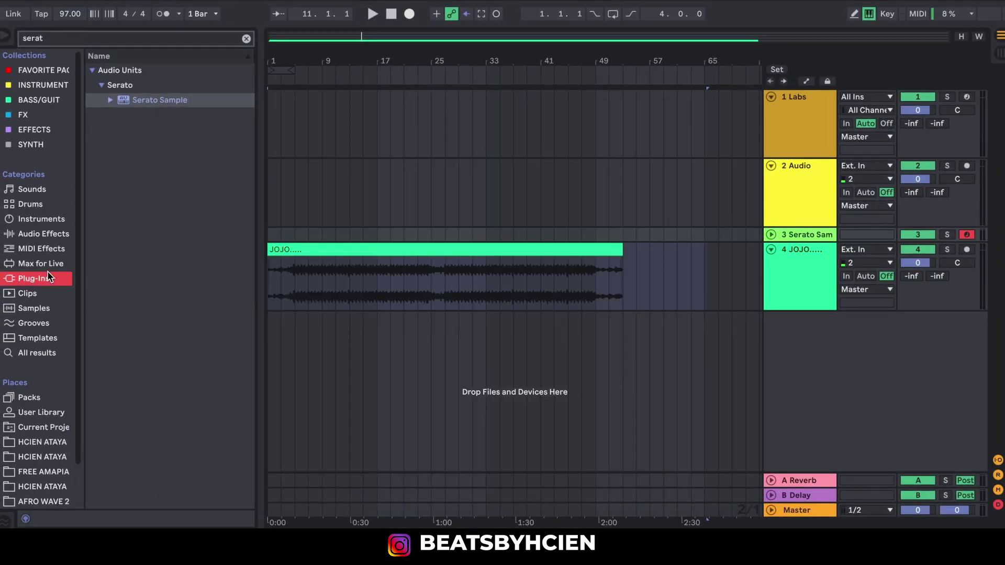
pyautogui.click(247, 39)
# - Place the insert marker near the first audible sound at the beginning of the JOJO..... clip
pyautogui.moveTo(272, 61)
pyautogui.mouseDown()
pyautogui.moveTo(273, 80)
pyautogui.moveTo(268, 42)
pyautogui.mouseUp()
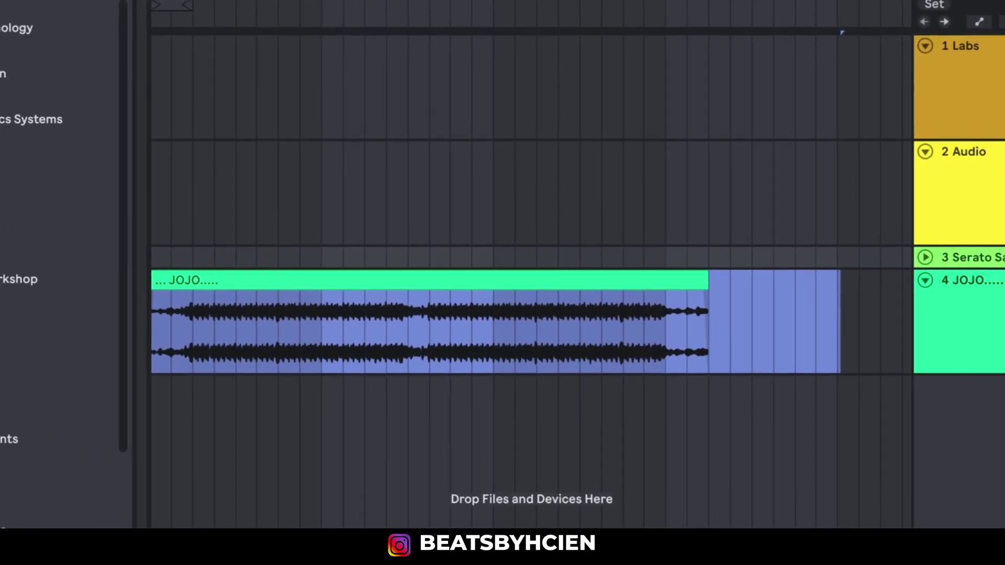
pyautogui.moveTo(157, 2); pyautogui.dragTo(157, 89)
pyautogui.press('space')
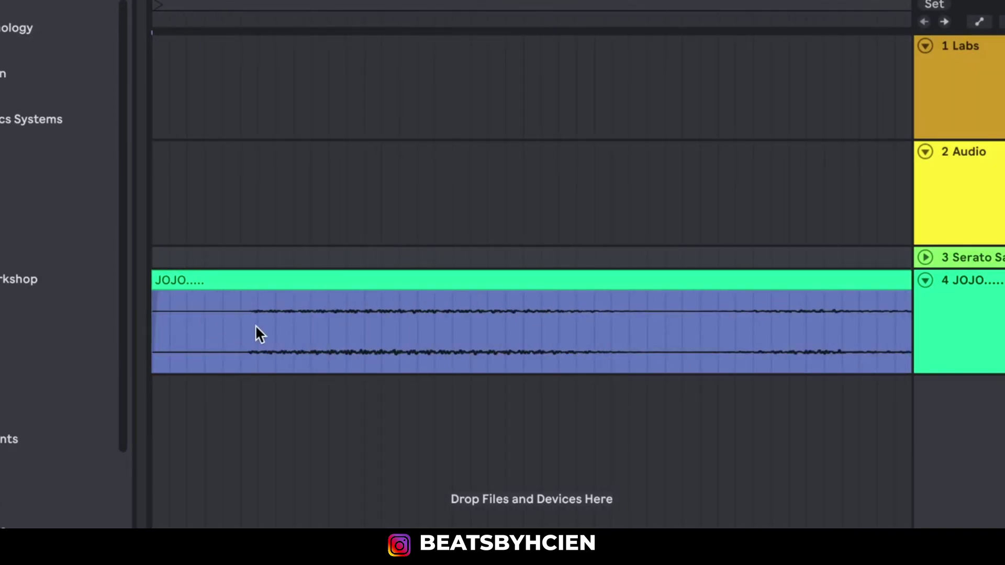
pyautogui.click(257, 308)
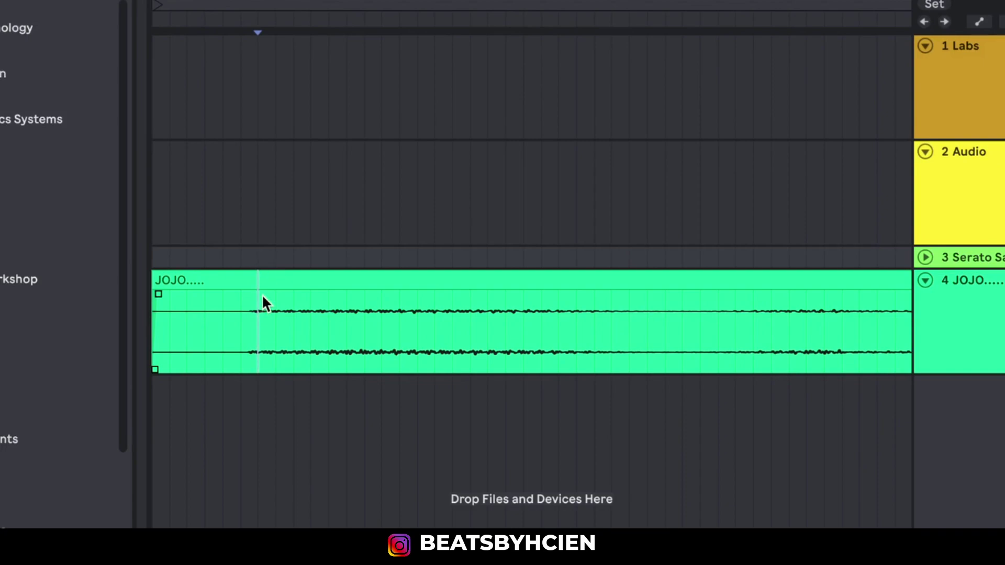
pyautogui.moveTo(256, 7); pyautogui.dragTo(283, 22)
pyautogui.click(264, 301)
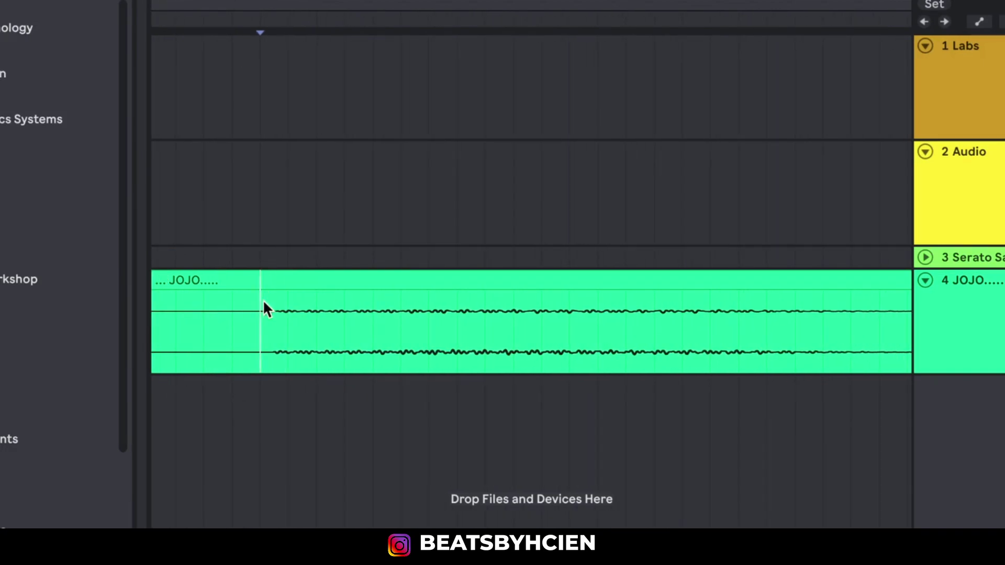
pyautogui.click(282, 282)
pyautogui.click(263, 298)
pyautogui.moveTo(320, 6); pyautogui.dragTo(321, 0)
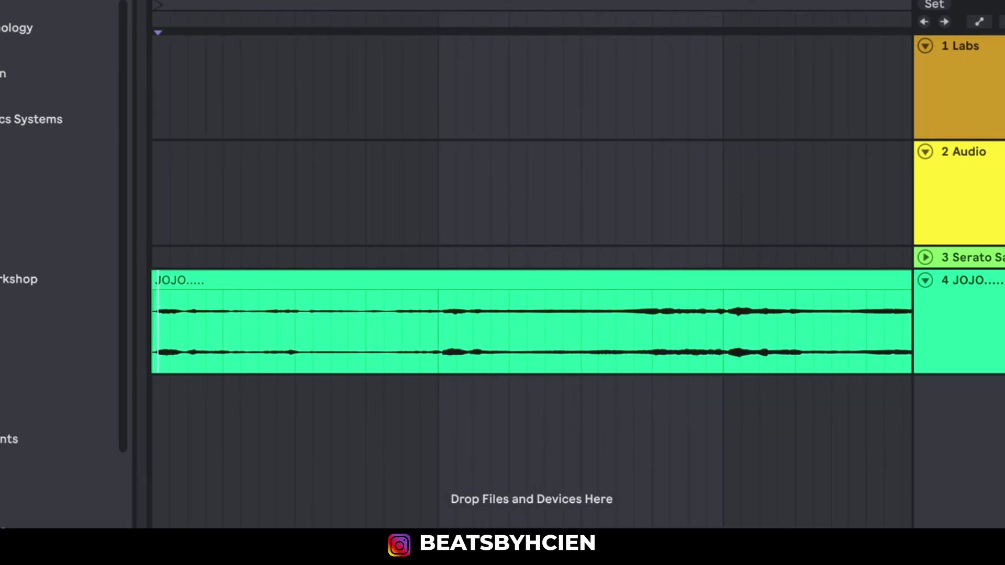
# - Play the opening bars of the JOJO..... clip against the metronome to check its timing, and stop playback
pyautogui.press('space')
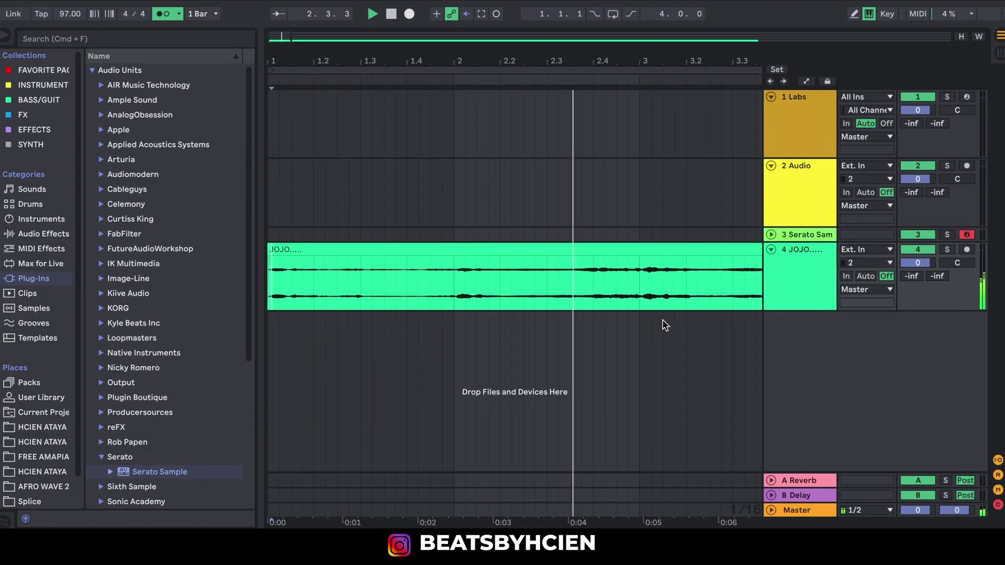
pyautogui.press('space')
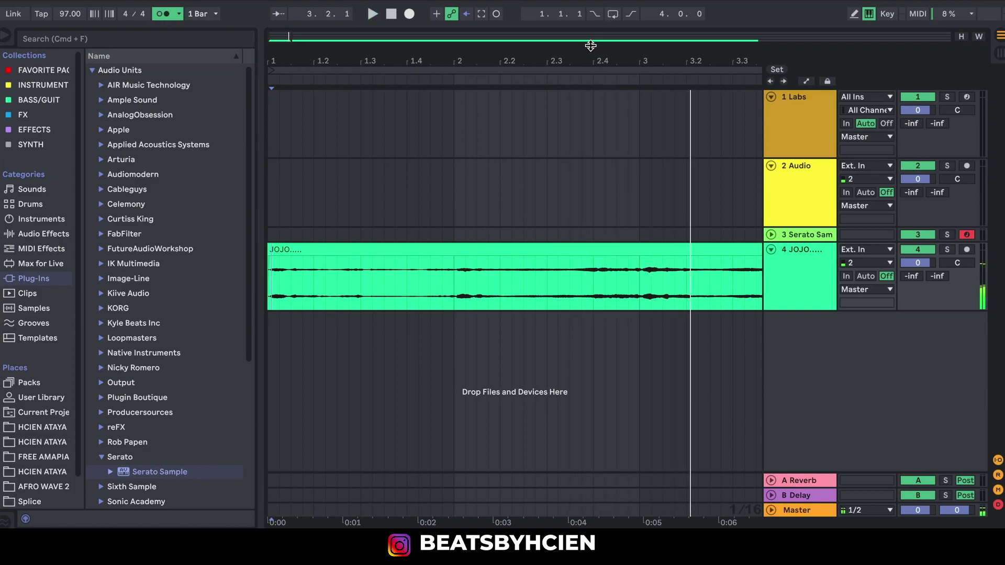
pyautogui.moveTo(435, 59); pyautogui.dragTo(285, 52)
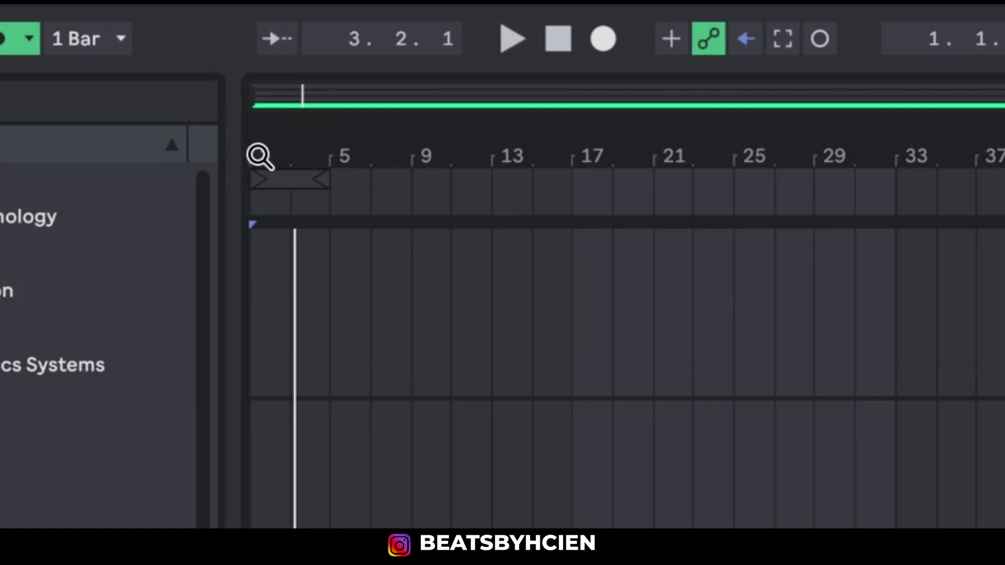
pyautogui.moveTo(261, 155)
pyautogui.mouseDown()
pyautogui.moveTo(261, 170)
pyautogui.moveTo(257, 159)
pyautogui.mouseUp()
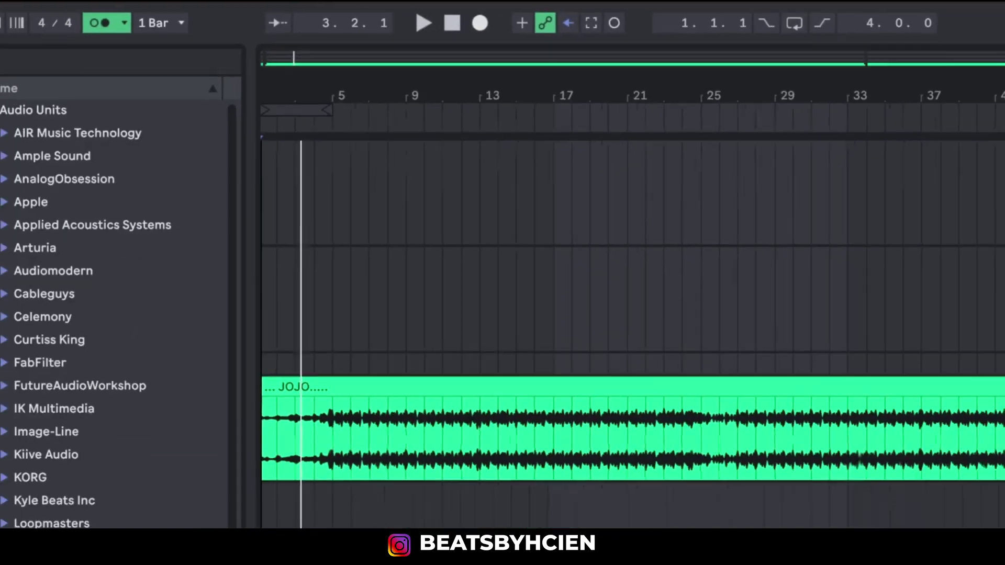
# - Split the JOJO..... clip exactly where its first audible sound begins
pyautogui.moveTo(263, 95); pyautogui.dragTo(263, 173)
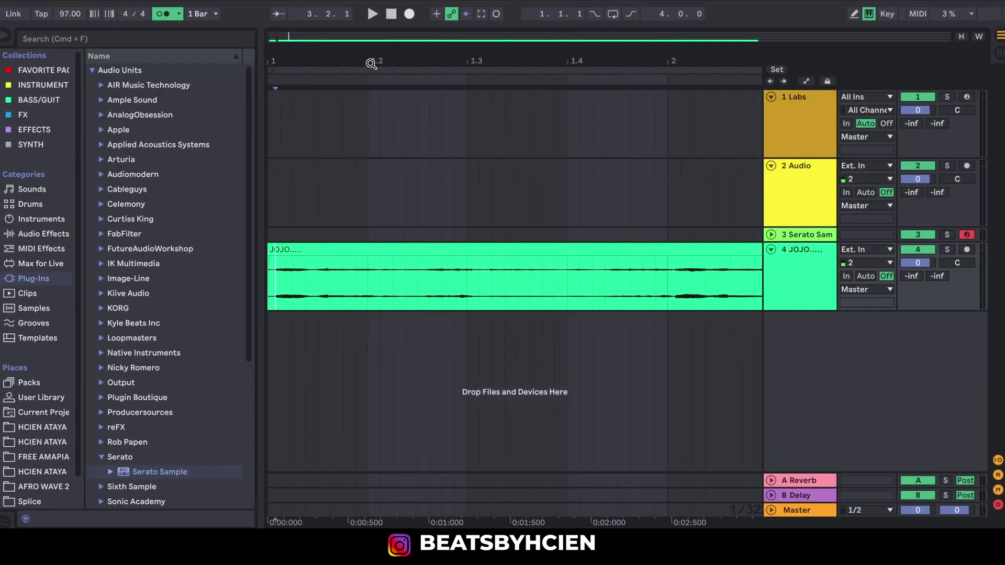
pyautogui.moveTo(269, 59); pyautogui.dragTo(269, 165)
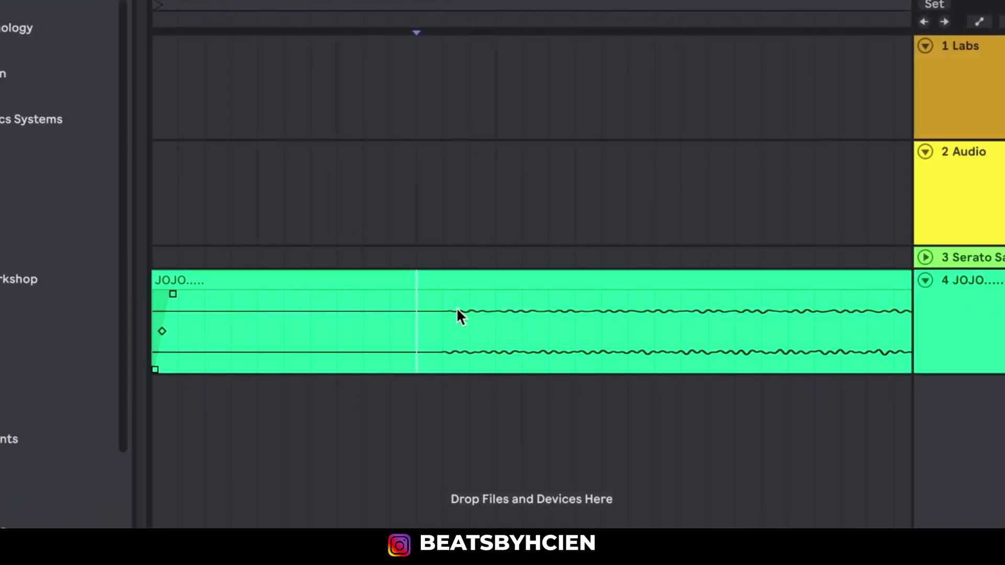
pyautogui.moveTo(443, 238); pyautogui.dragTo(444, 387)
pyautogui.moveTo(445, 256); pyautogui.dragTo(445, 403)
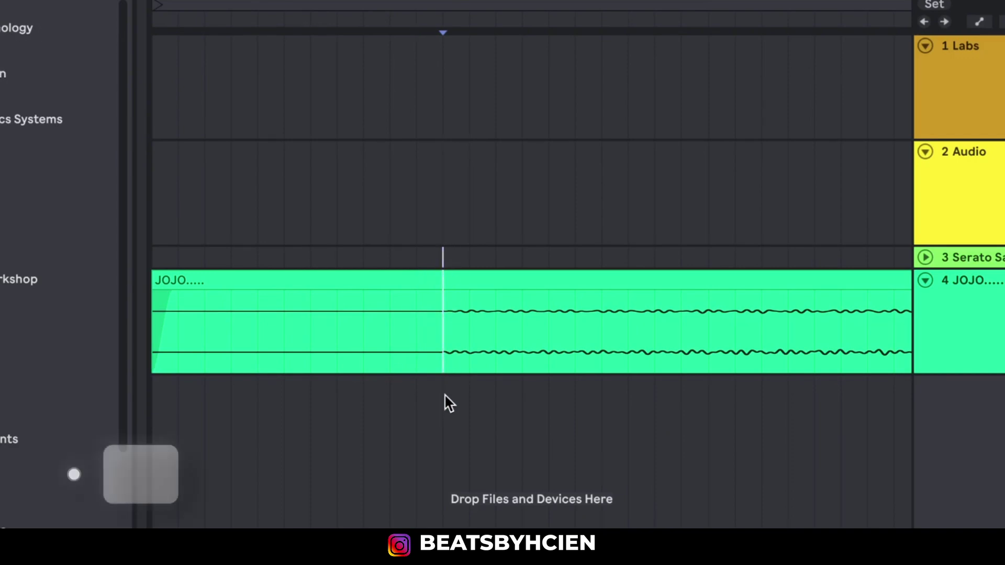
pyautogui.hotkey('ctrl', 'e')
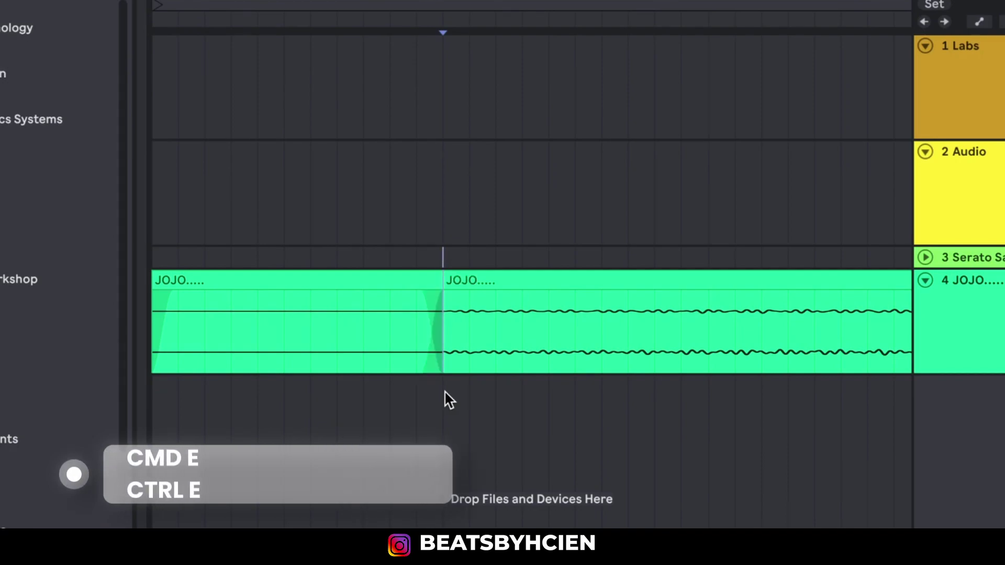
# - Delete the silent piece before the split and move the remaining JOJO..... clip to the start of bar 1
pyautogui.click(387, 282)
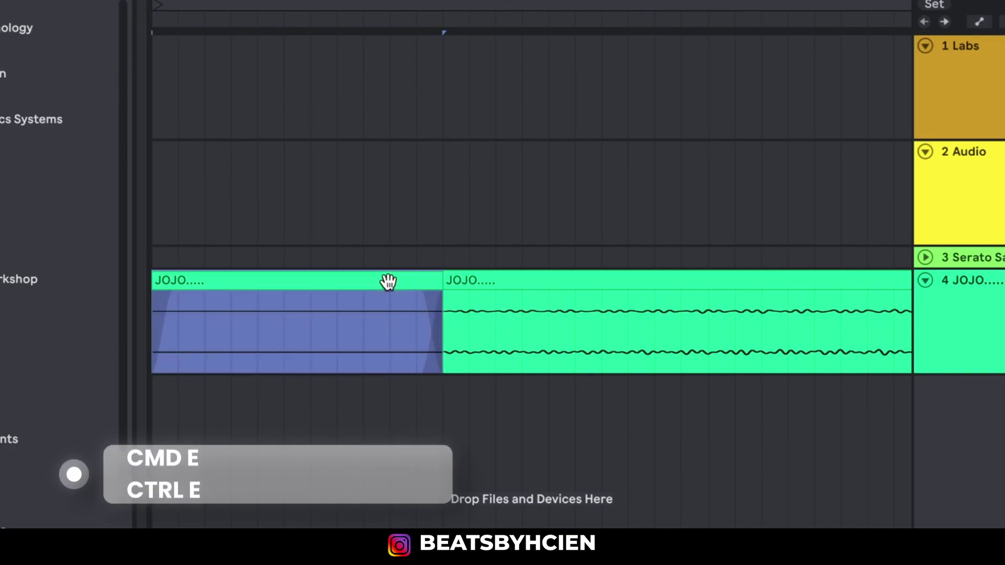
pyautogui.press('Delete')
pyautogui.moveTo(548, 274); pyautogui.dragTo(254, 280)
pyautogui.moveTo(458, 18)
pyautogui.mouseDown()
pyautogui.moveTo(459, 3)
pyautogui.moveTo(458, 28)
pyautogui.moveTo(459, 14)
pyautogui.mouseUp()
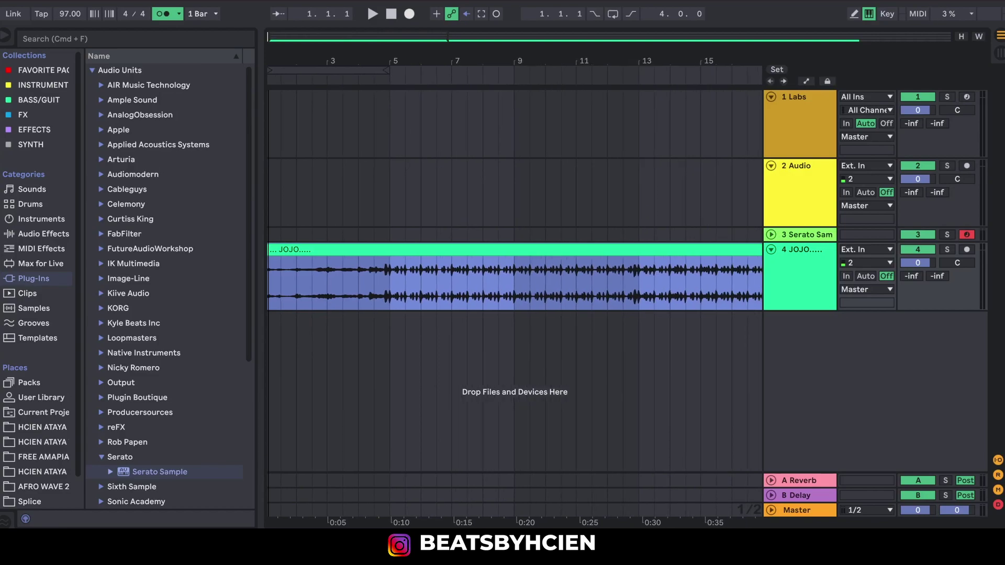
# - Play the realigned JOJO..... clip with the metronome up to bar 6 to check its timing, and stop playback
pyautogui.moveTo(269, 61); pyautogui.dragTo(269, 52)
pyautogui.press('space')
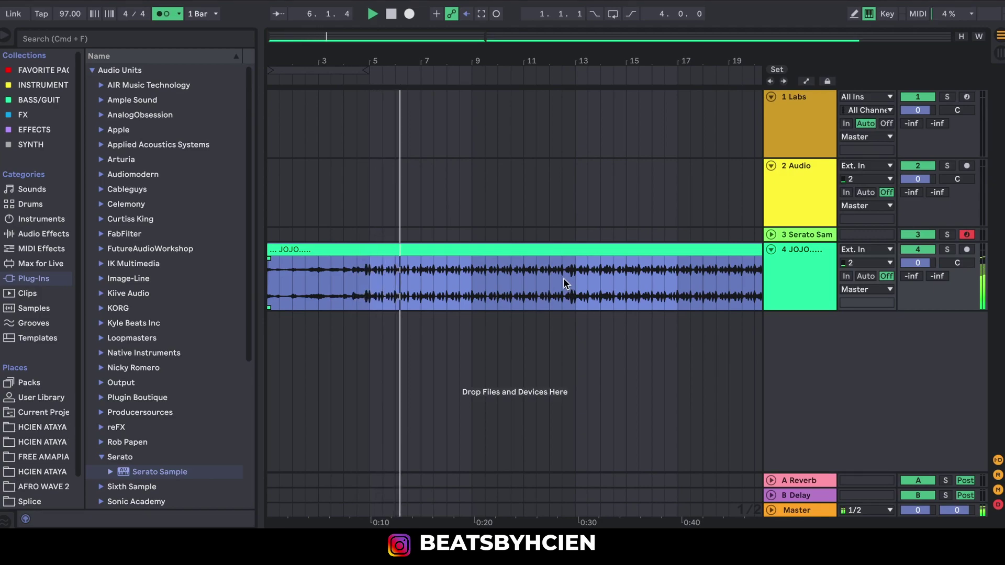
pyautogui.press('space')
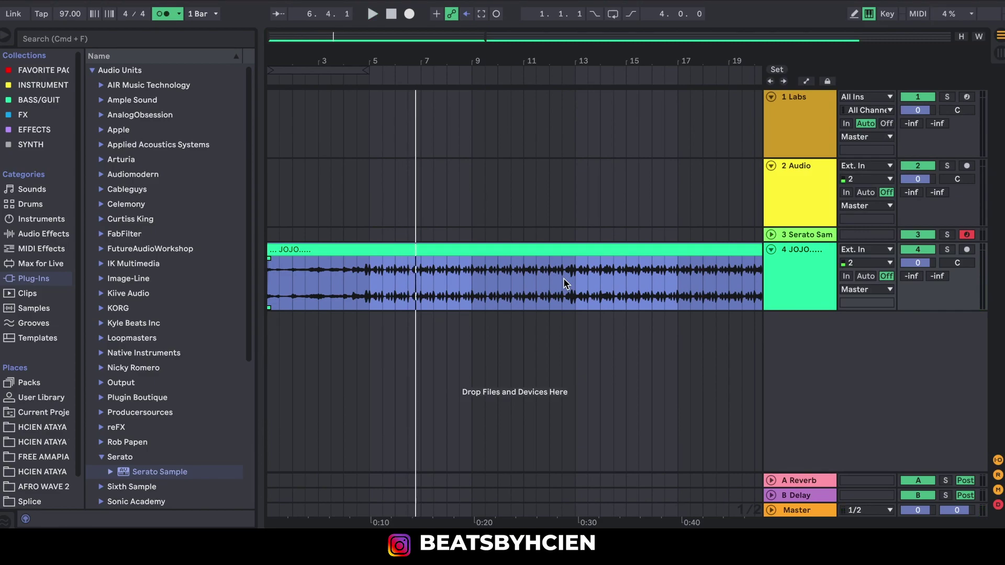
# - Show the Serato Sample device on its track, review it alongside the project tempo, and hide the device view
pyautogui.click(824, 235)
pyautogui.doubleClick(805, 234)
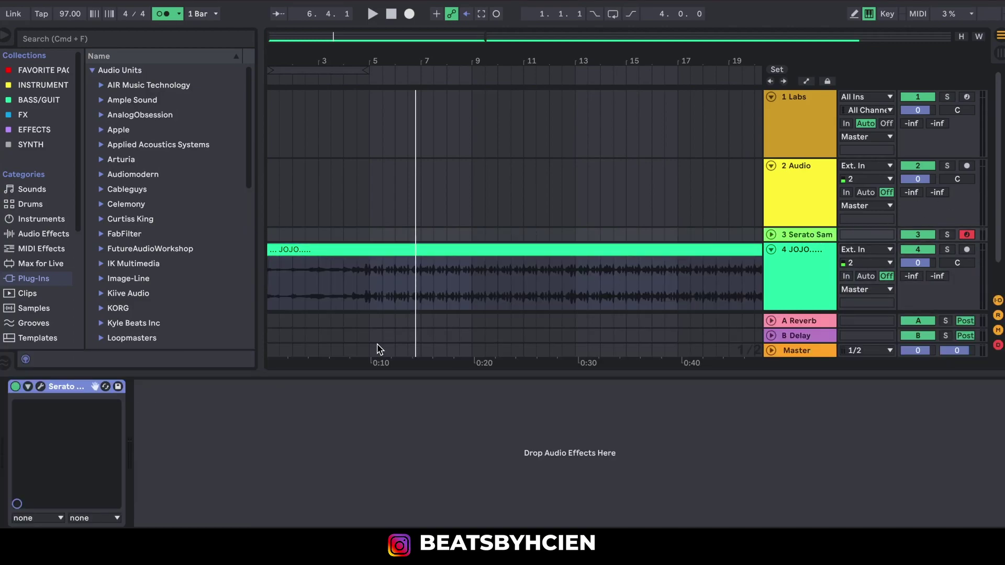
pyautogui.click(41, 388)
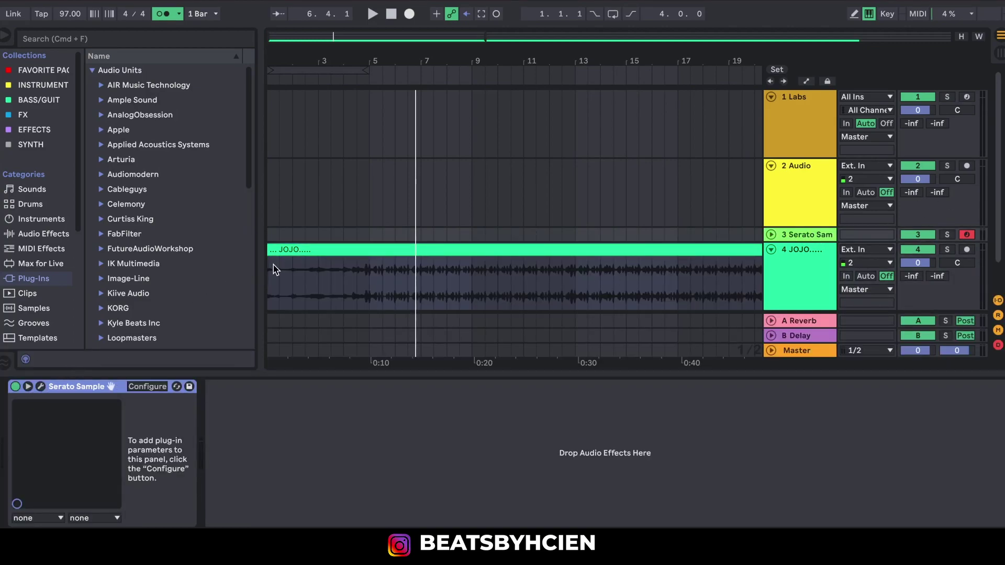
pyautogui.click(41, 388)
pyautogui.click(65, 16)
pyautogui.click(665, 375)
# - Delete the Serato Sample, Labs and empty Audio tracks, keeping only the JOJO..... track
pyautogui.moveTo(537, 49); pyautogui.dragTo(356, 52)
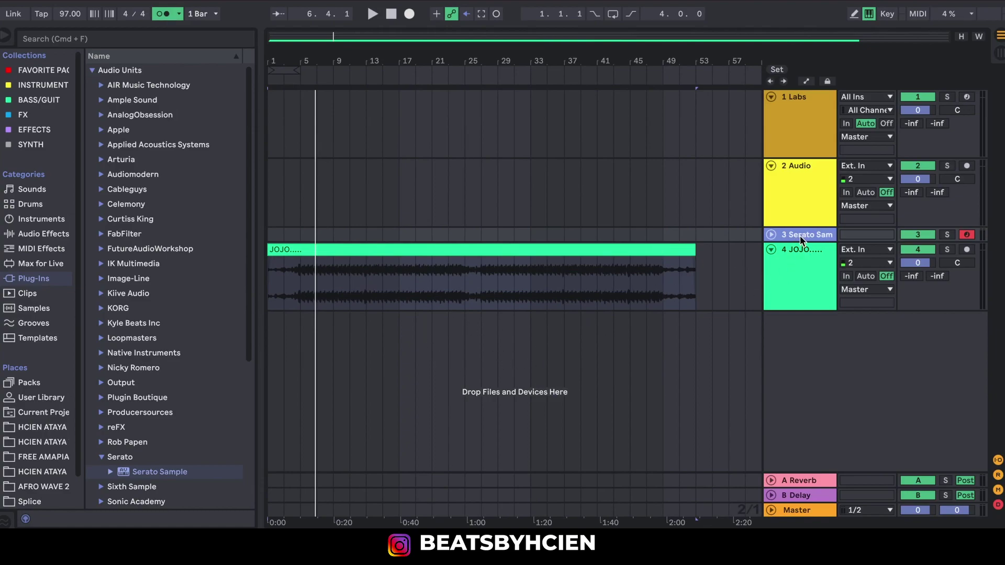
pyautogui.press('Delete')
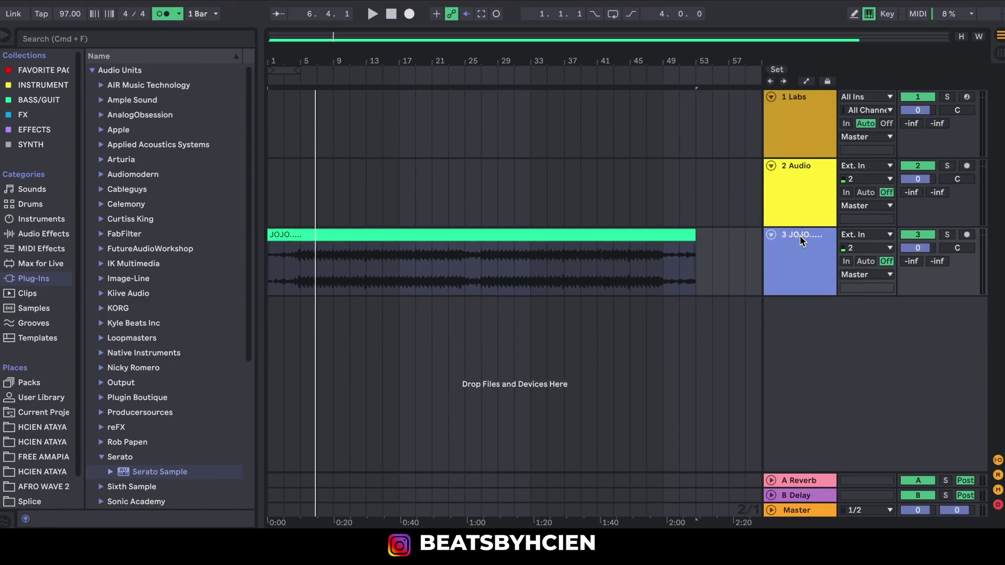
pyautogui.click(813, 122)
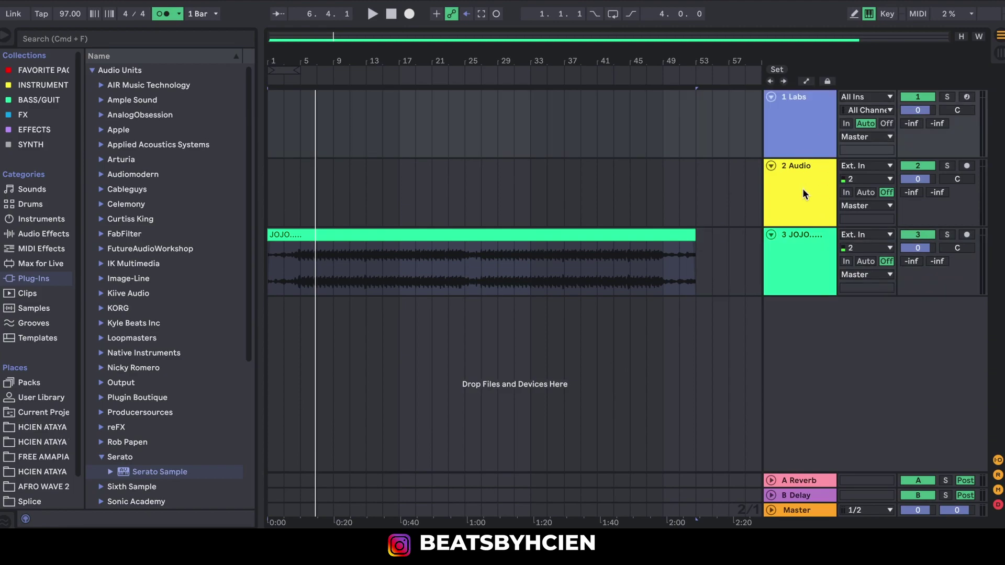
pyautogui.keyDown('shift'); pyautogui.click(802, 189); pyautogui.keyUp('shift')
pyautogui.press('Delete')
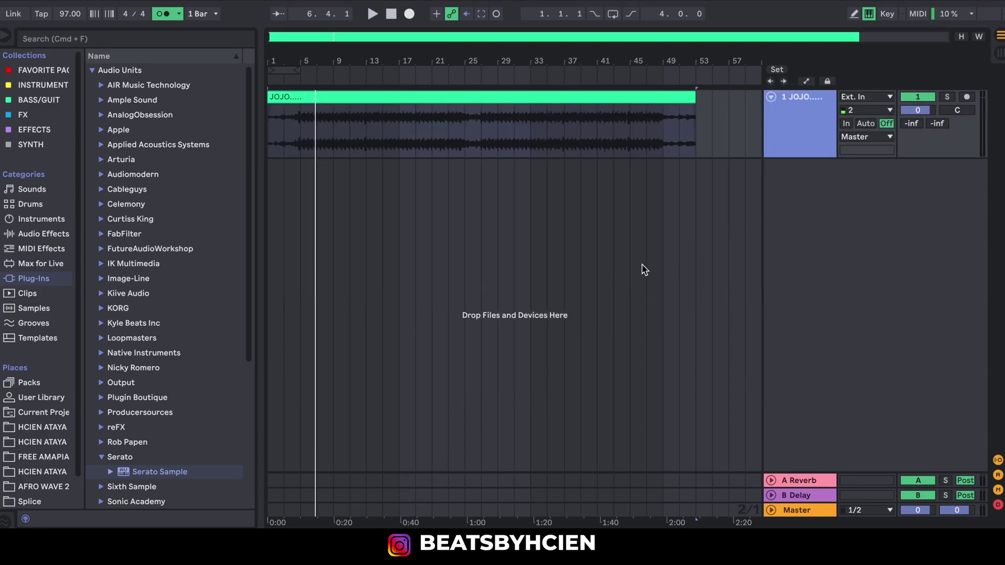
# - Insert a new audio track below the JOJO..... track
pyautogui.rightClick(805, 196)
pyautogui.click(815, 202)
pyautogui.click(825, 225)
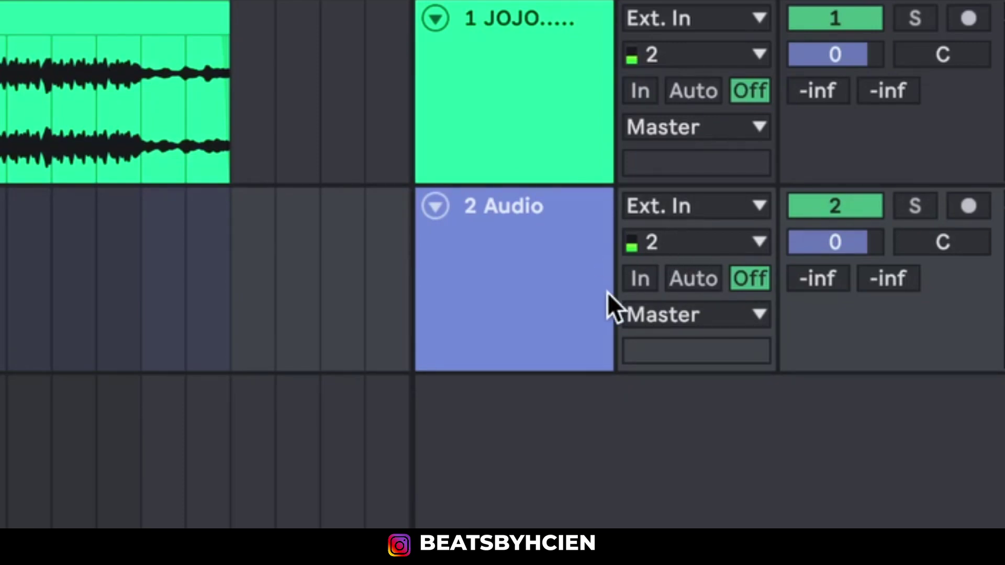
# - Switch the new Audio track's external input channel to 1, and set it back to 2
pyautogui.click(667, 242)
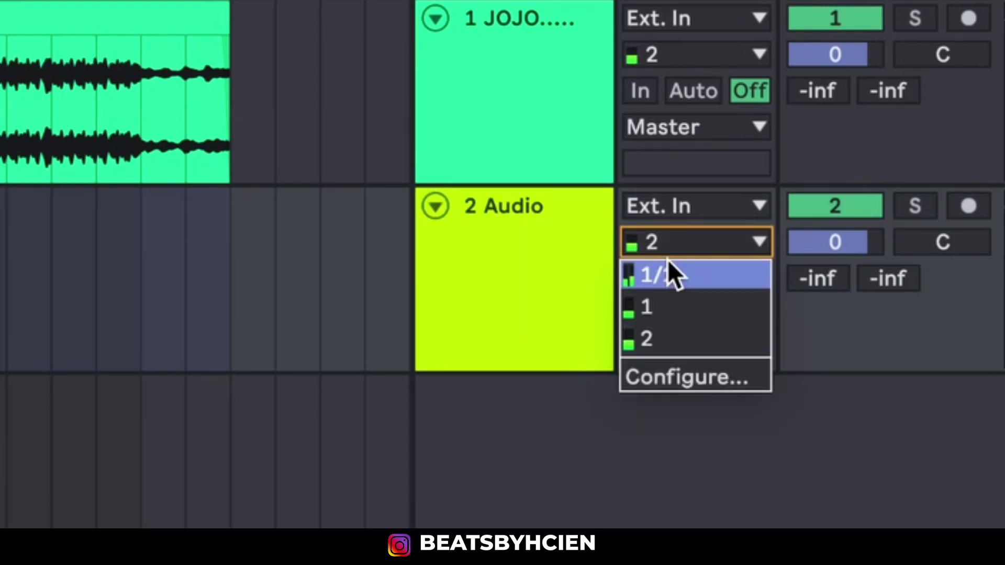
pyautogui.click(671, 306)
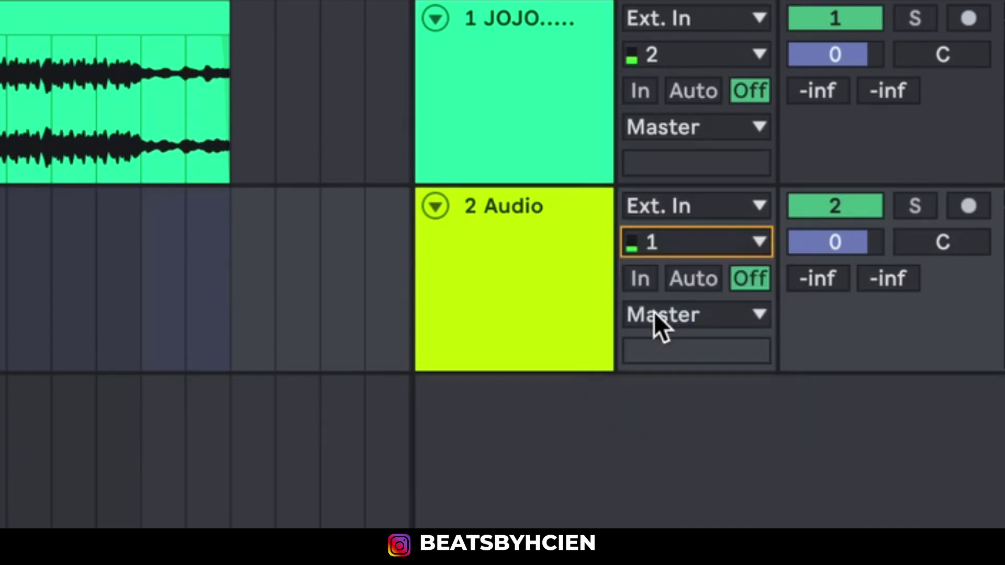
pyautogui.click(658, 241)
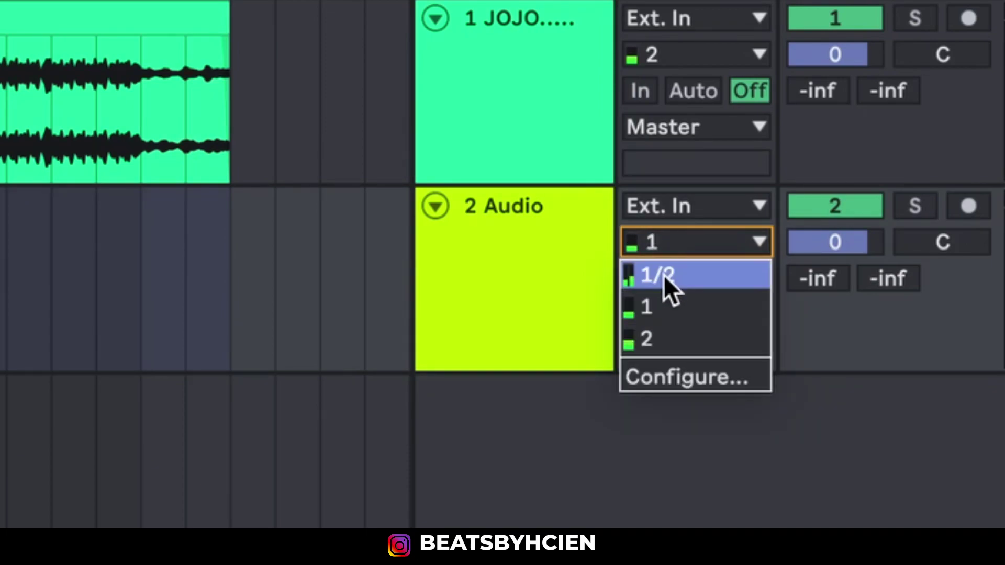
pyautogui.click(668, 335)
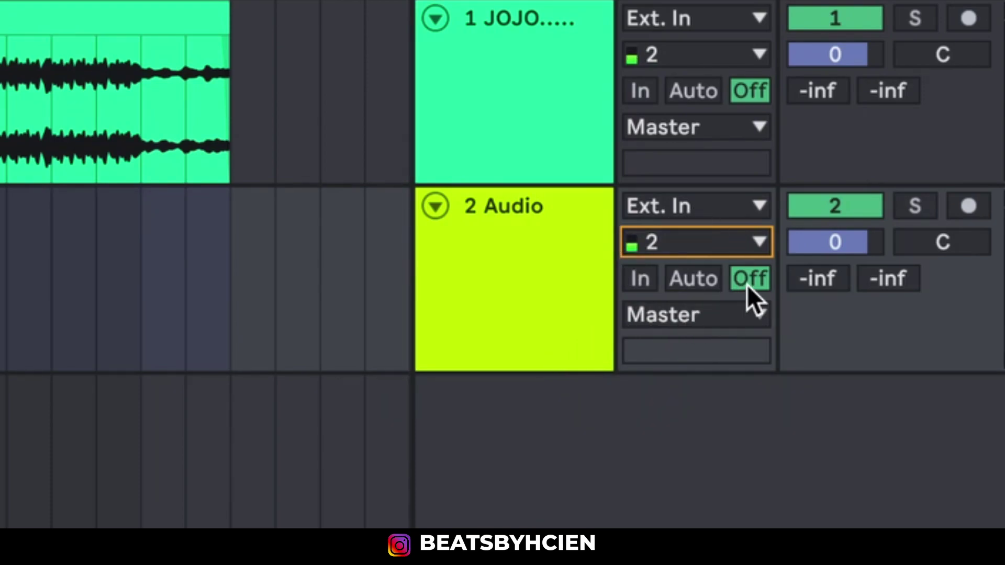
# - Try the Audio track's In monitoring and record arming, returning monitoring to Off and disarming the track
pyautogui.click(641, 279)
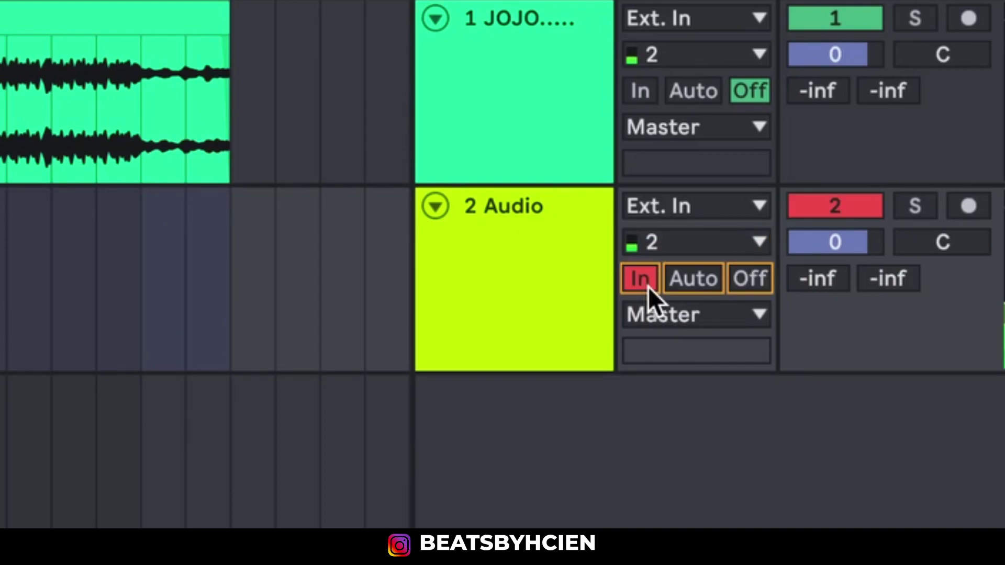
pyautogui.click(743, 279)
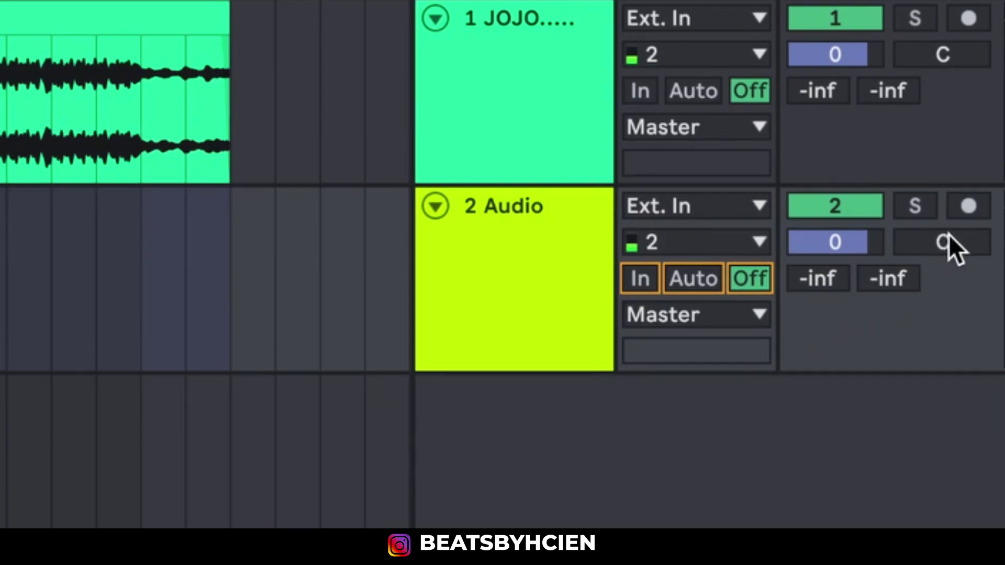
pyautogui.click(968, 209)
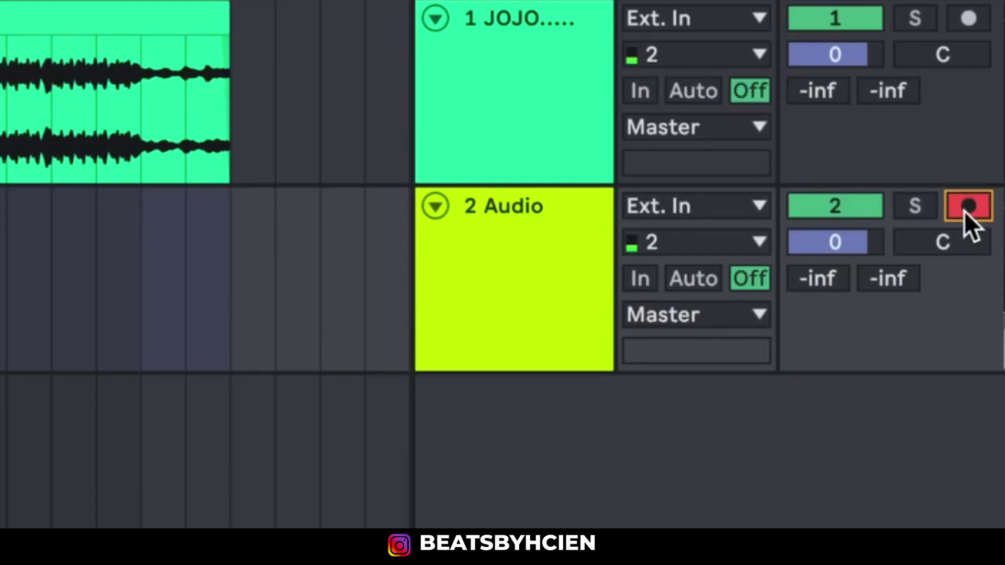
pyautogui.click(964, 210)
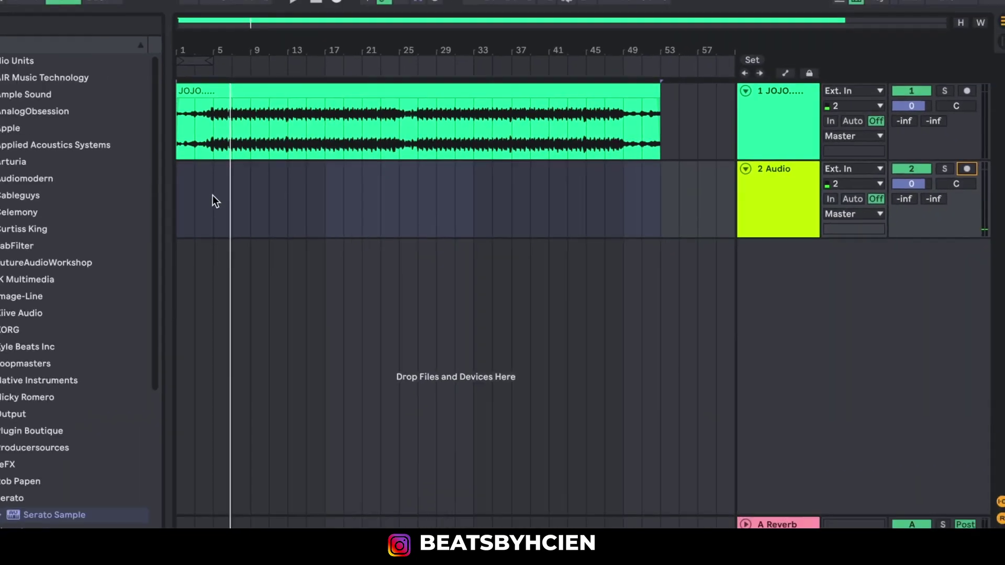
# - Play the song briefly from bar 5, stop it, and arm the Audio track for recording
pyautogui.click(195, 197)
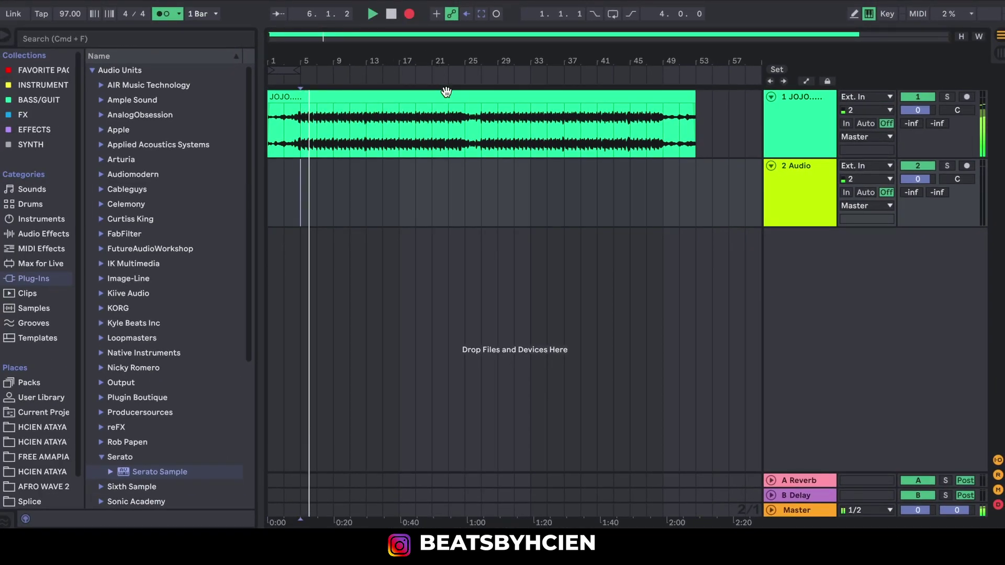
pyautogui.press('space')
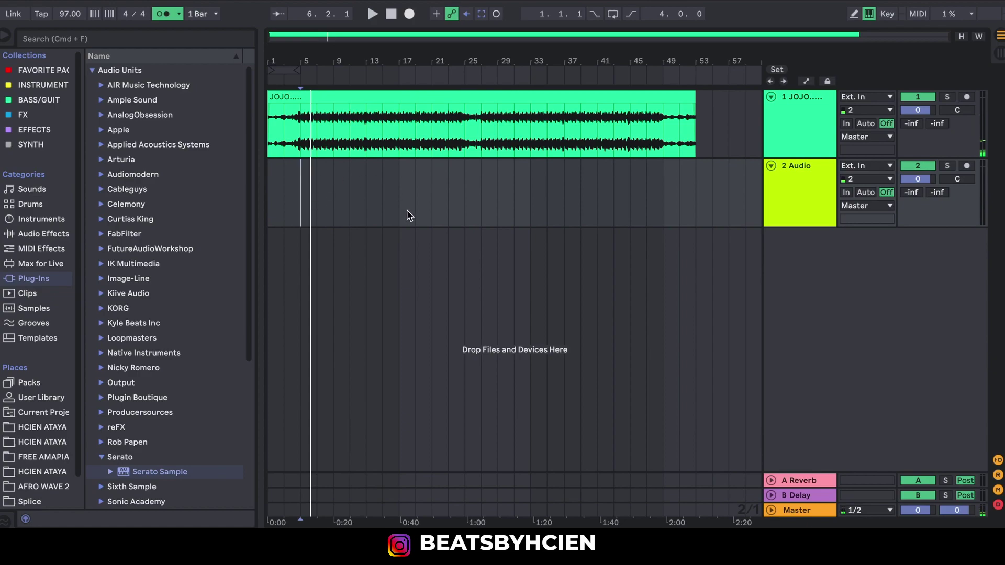
pyautogui.click(818, 185)
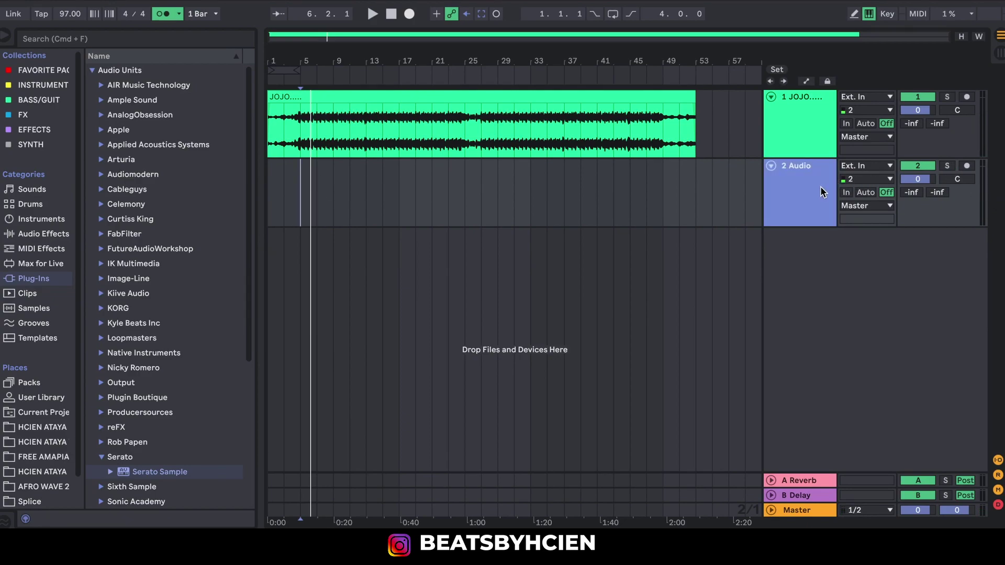
pyautogui.click(967, 166)
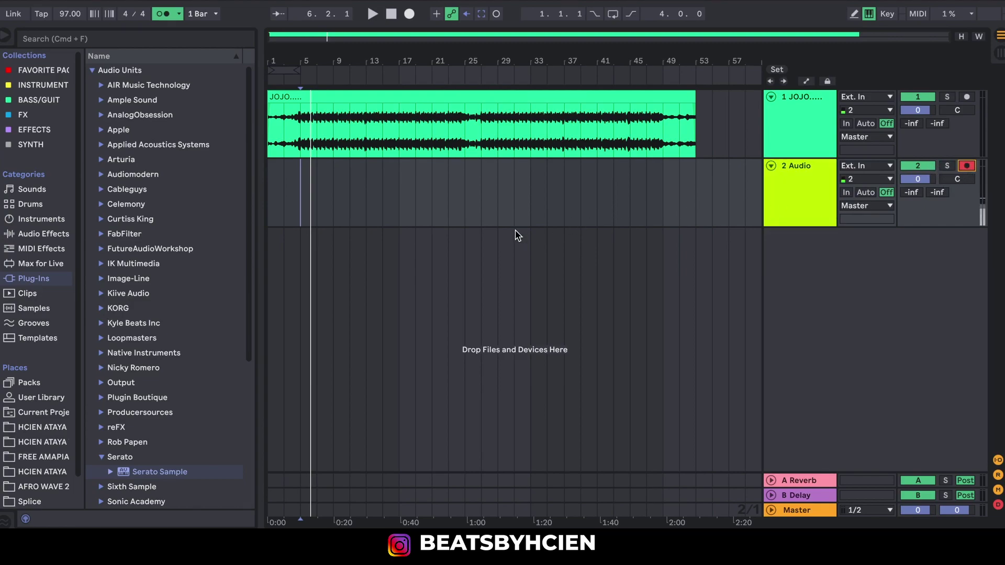
# - Record a short test take on the Audio track from bar 5 and delete the recorded clip
pyautogui.click(409, 14)
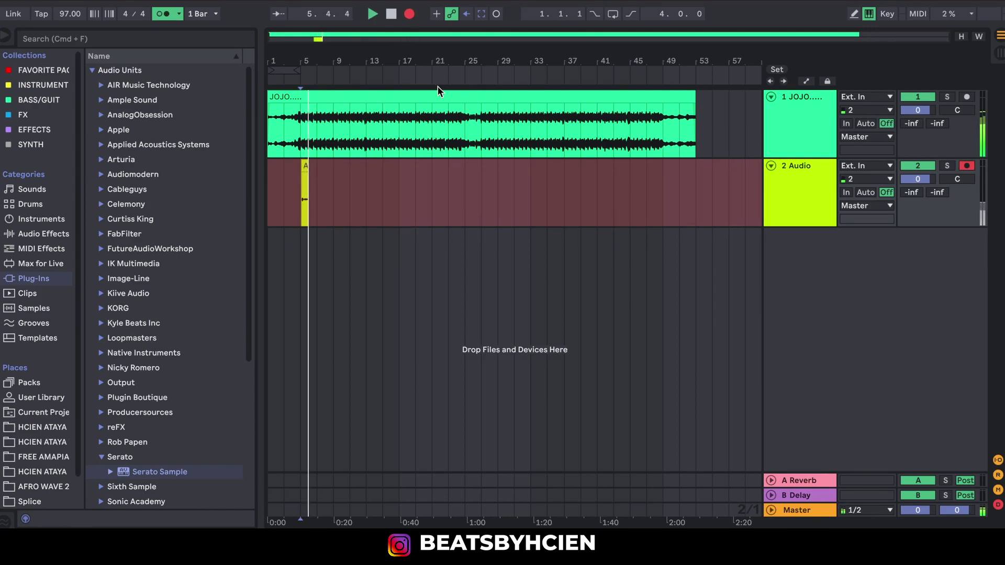
pyautogui.press('space')
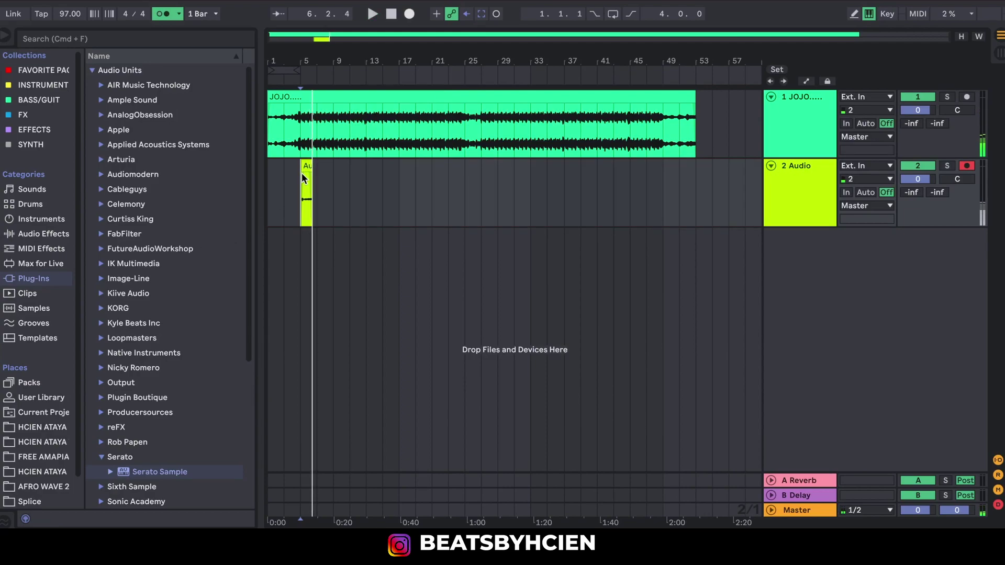
pyautogui.moveTo(318, 176); pyautogui.dragTo(287, 177)
pyautogui.press('Delete')
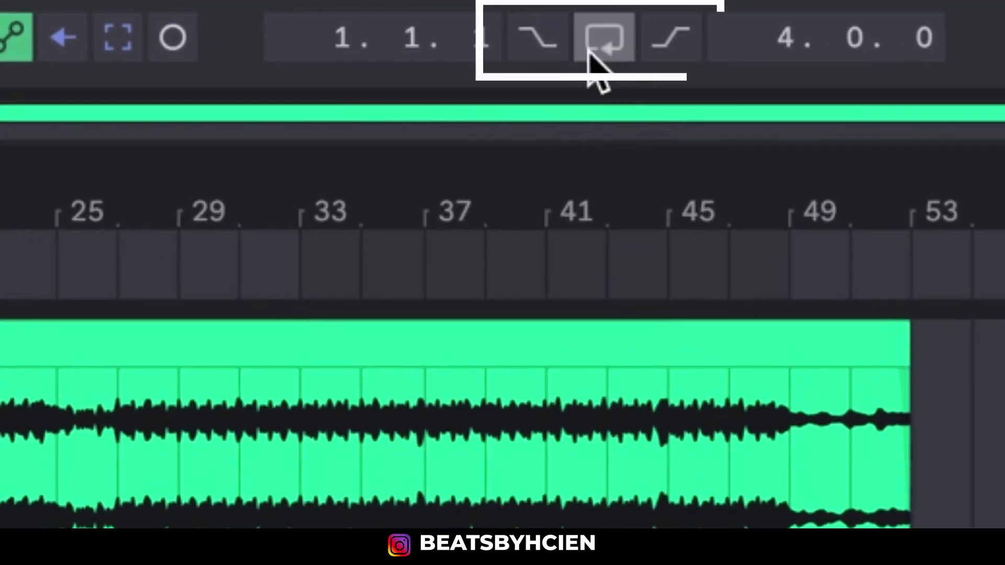
# - Try turning on punch-in, loop and punch-out, and switch all three off again
pyautogui.click(553, 53)
pyautogui.click(605, 53)
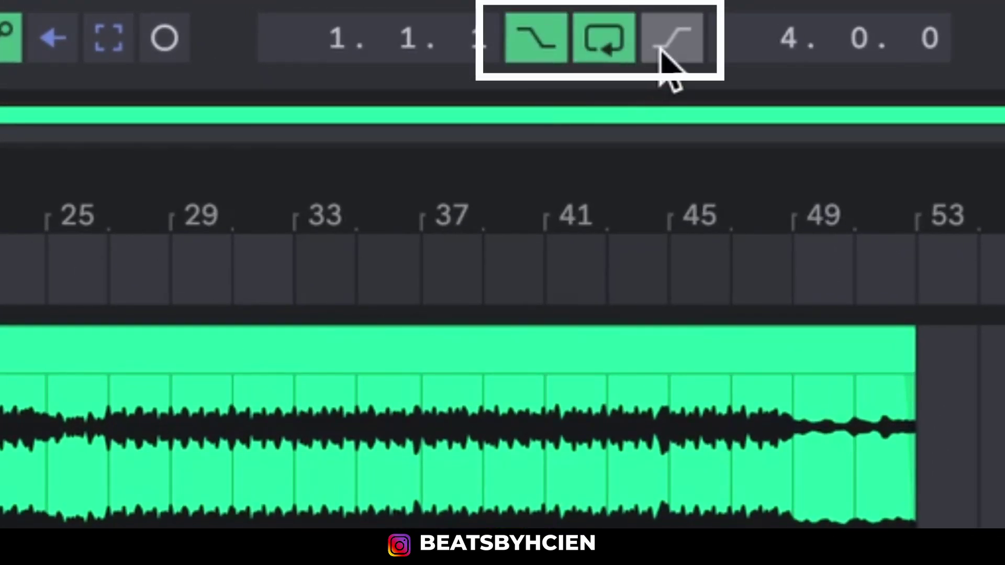
pyautogui.click(668, 42)
pyautogui.click(618, 60)
pyautogui.click(549, 63)
pyautogui.click(649, 45)
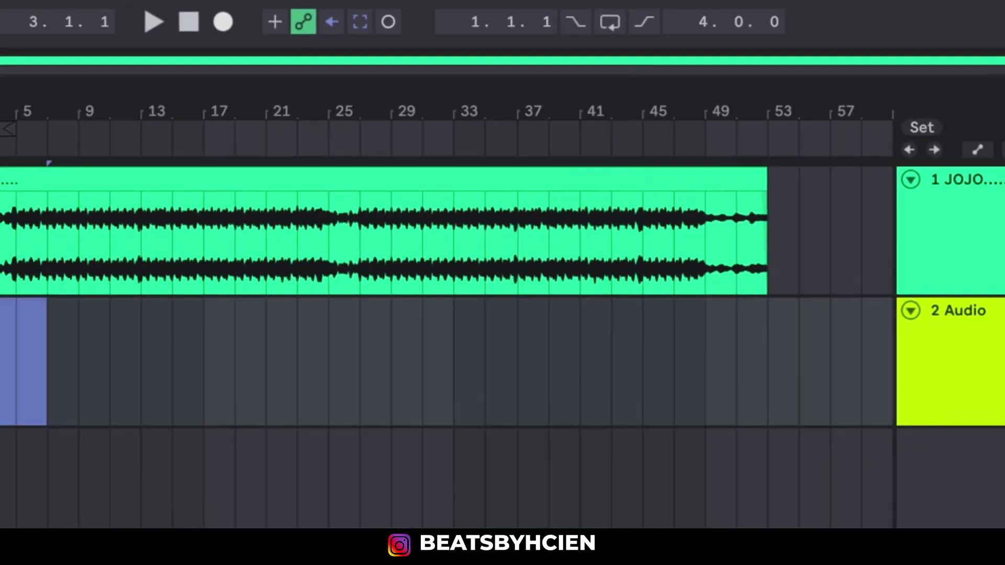
# - Set up punch-in recording at bar 5 by moving the four-bar loop region there, with the insert marker at bar 3
pyautogui.moveTo(296, 70); pyautogui.dragTo(328, 72)
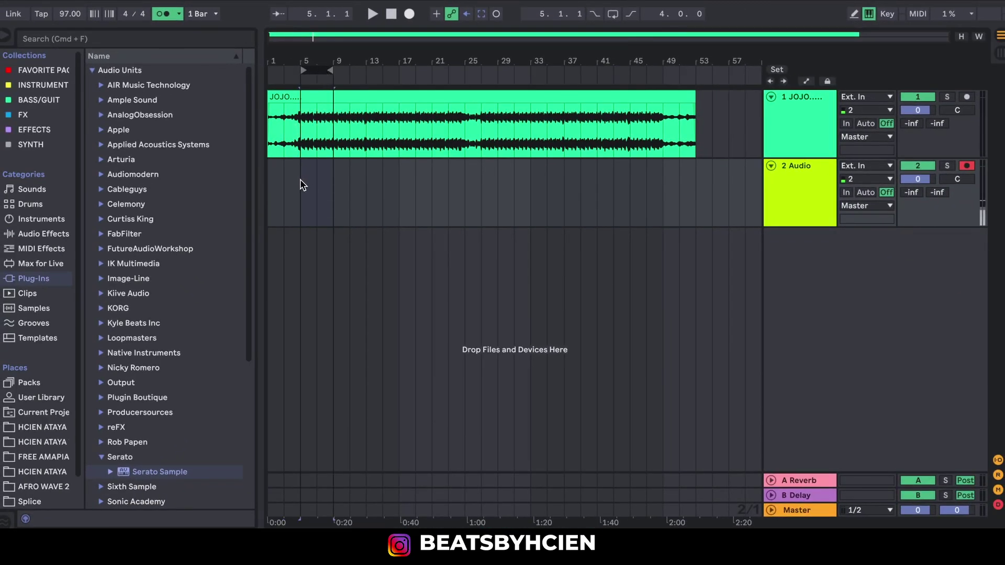
pyautogui.click(299, 186)
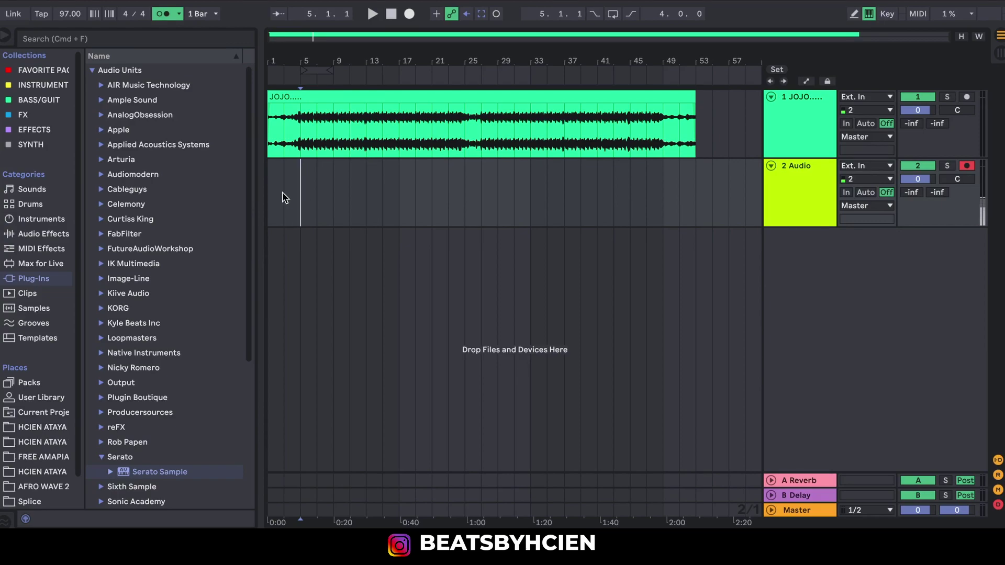
pyautogui.click(283, 198)
pyautogui.click(595, 15)
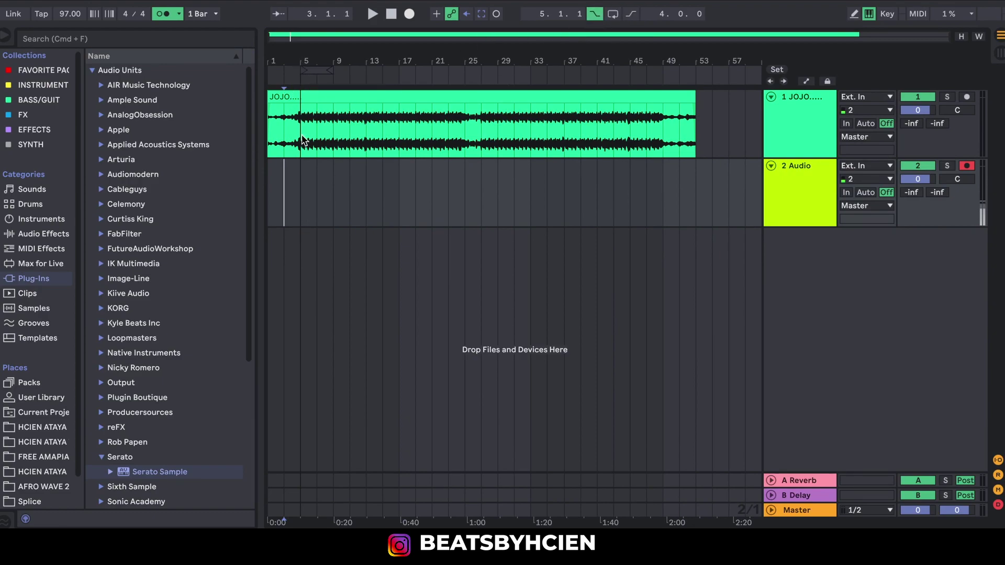
# - Turn on punch-out as well and try recording from bar 3, stopping before the punch-in point at bar 5
pyautogui.click(630, 14)
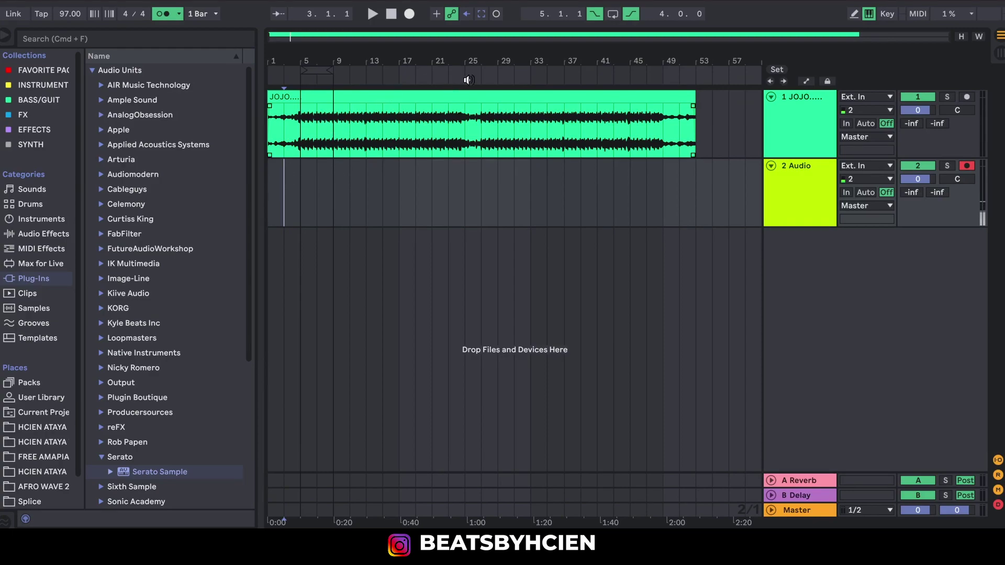
pyautogui.click(411, 14)
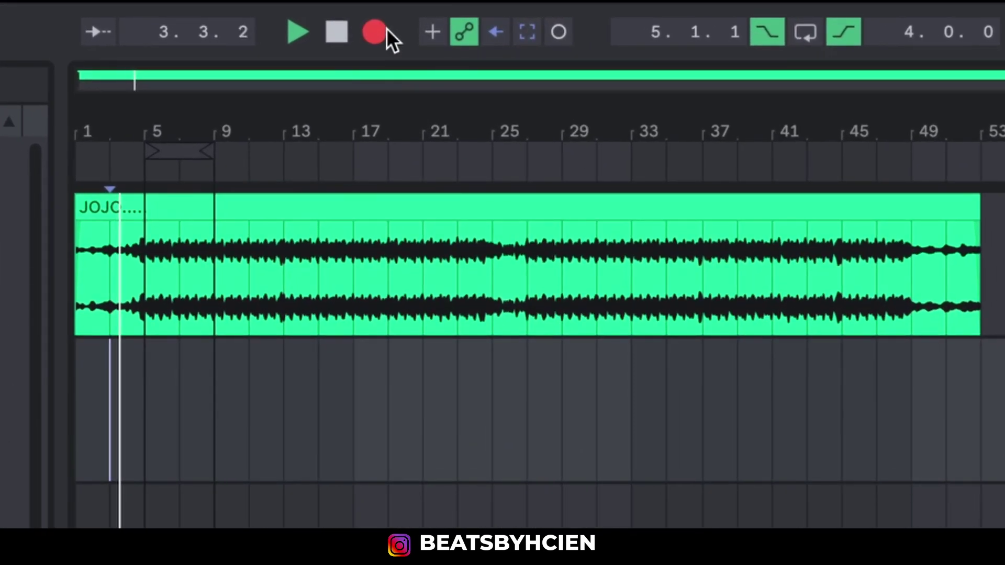
pyautogui.press('space')
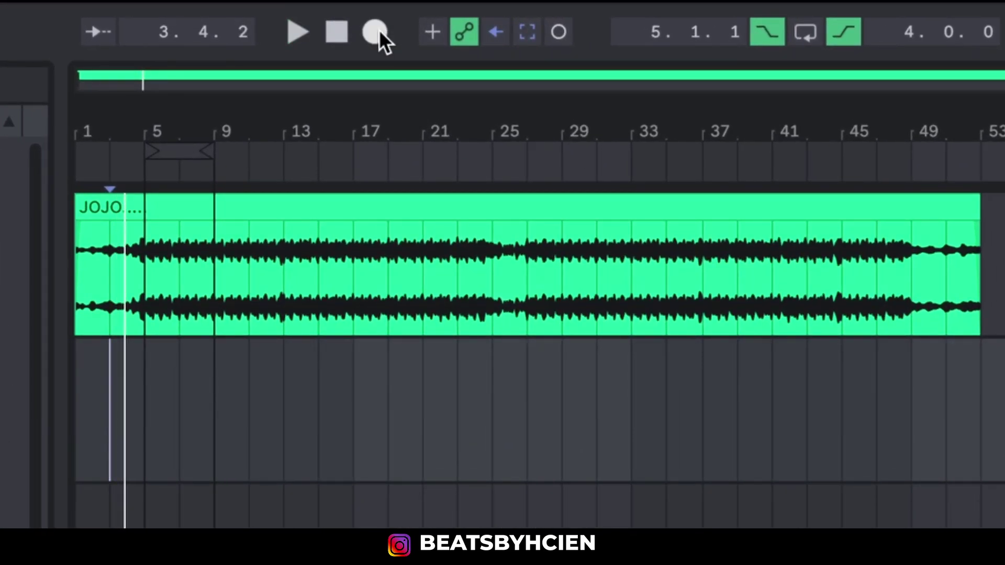
pyautogui.click(379, 29)
pyautogui.press('space')
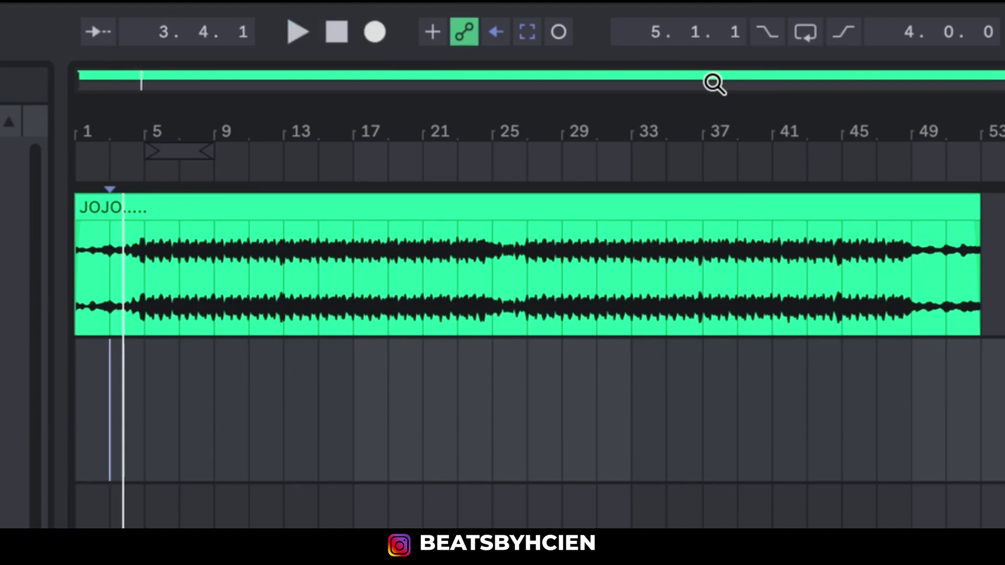
# - Try recording from bar 3 with only punch-in on, stop, and move the insert marker to bar 1
pyautogui.click(766, 34)
pyautogui.click(102, 418)
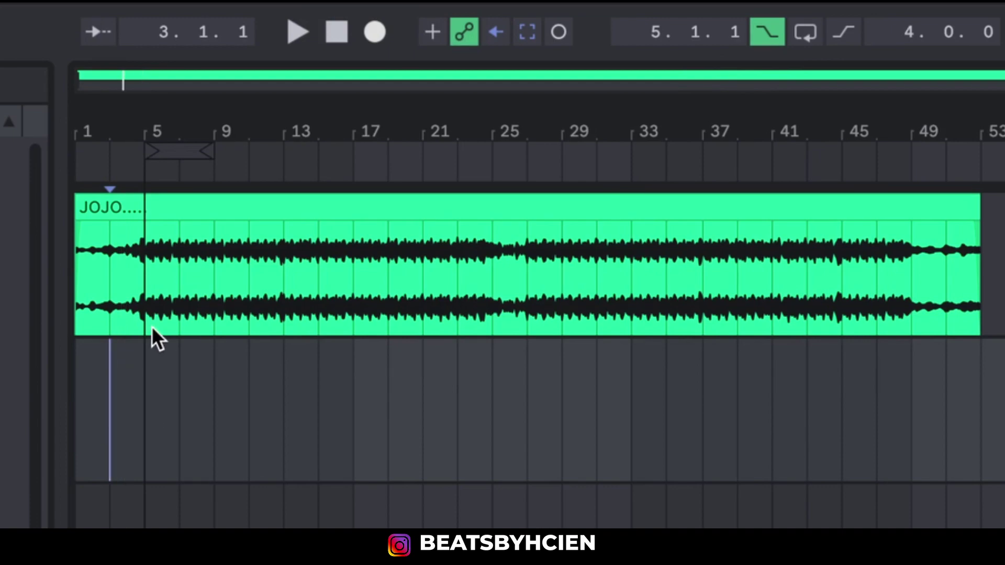
pyautogui.click(373, 33)
pyautogui.press('space')
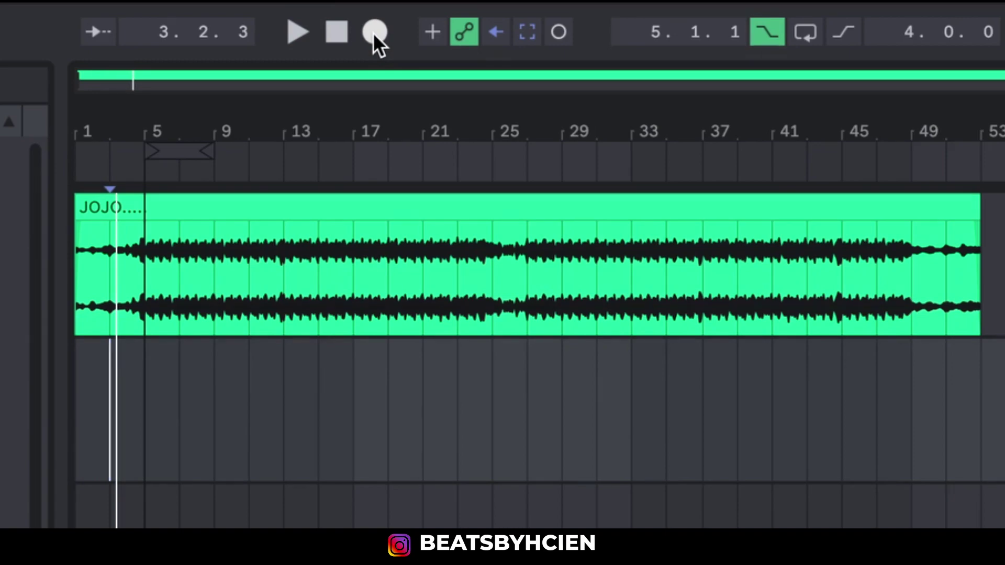
pyautogui.click(86, 403)
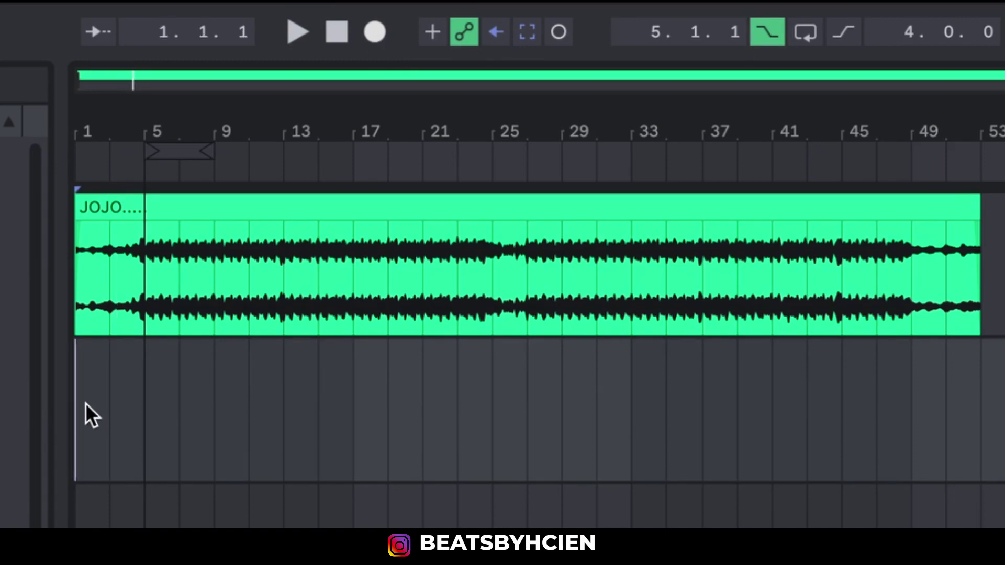
# - With punch-in off, record a short test take on the Audio track from bar 3 and delete its clip
pyautogui.click(767, 37)
pyautogui.click(113, 400)
pyautogui.click(376, 39)
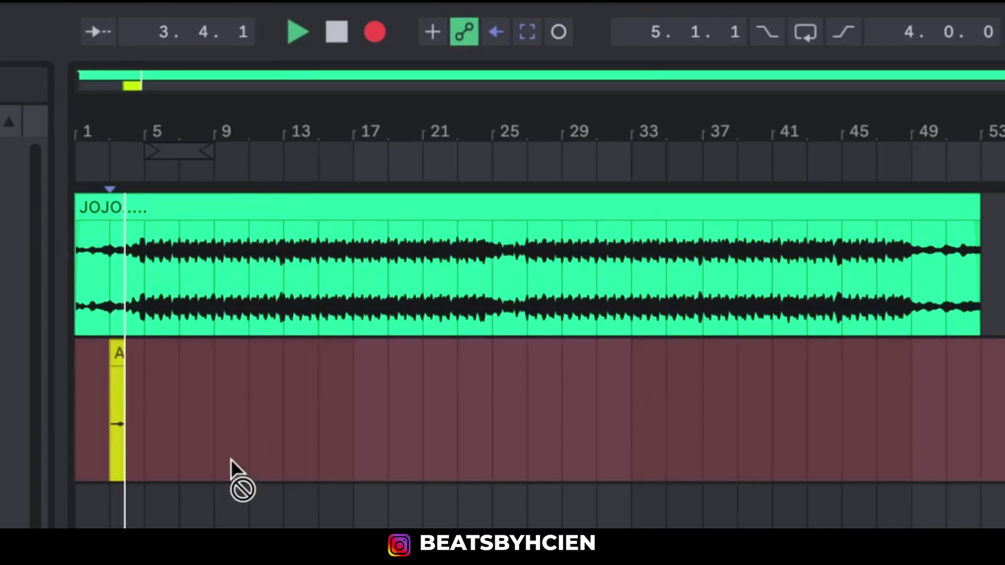
pyautogui.press('space')
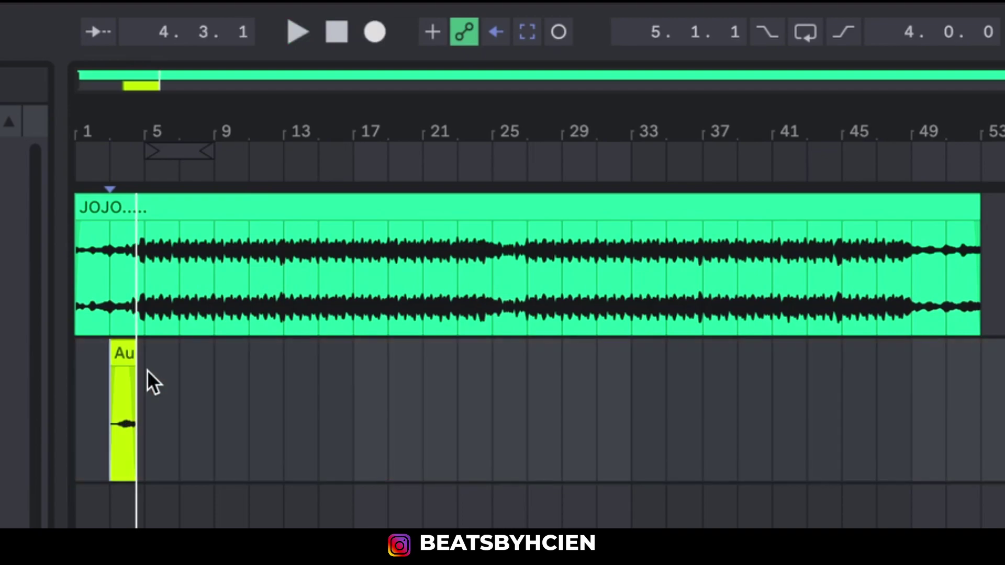
pyautogui.click(124, 354)
pyautogui.press('Delete')
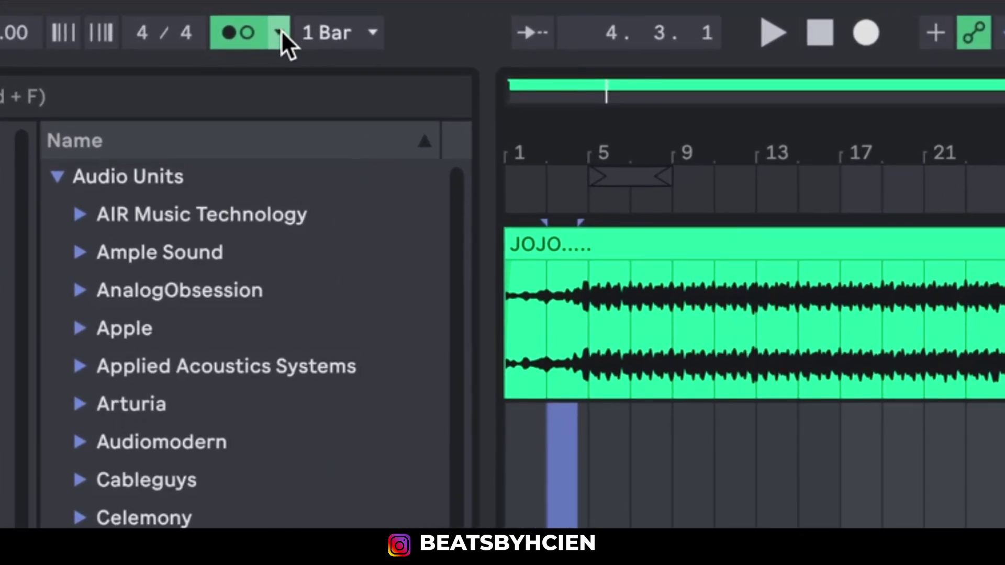
# - Place the insert marker at bar 3 of the Audio track and set the metronome sound to Wood
pyautogui.click(178, 13)
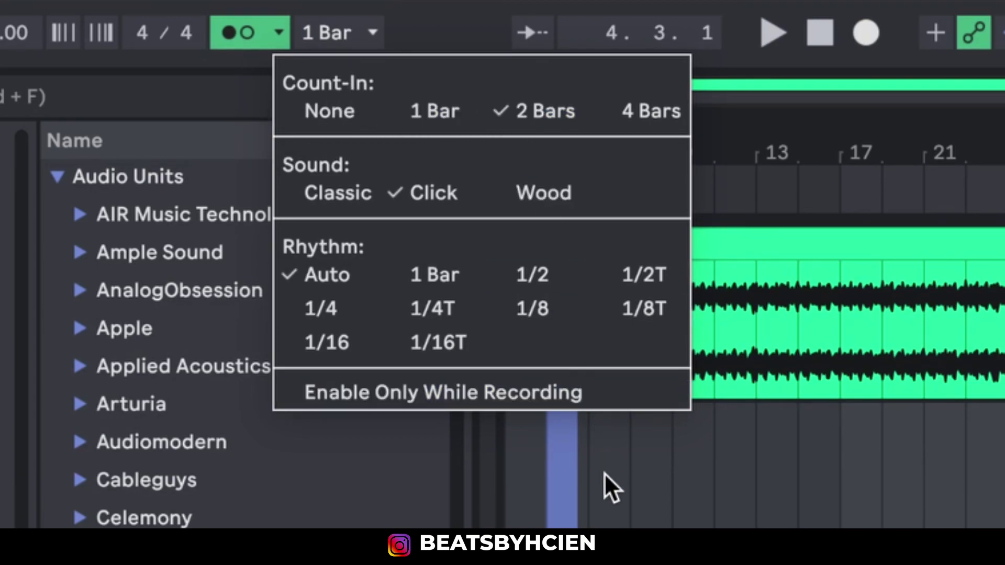
pyautogui.click(598, 486)
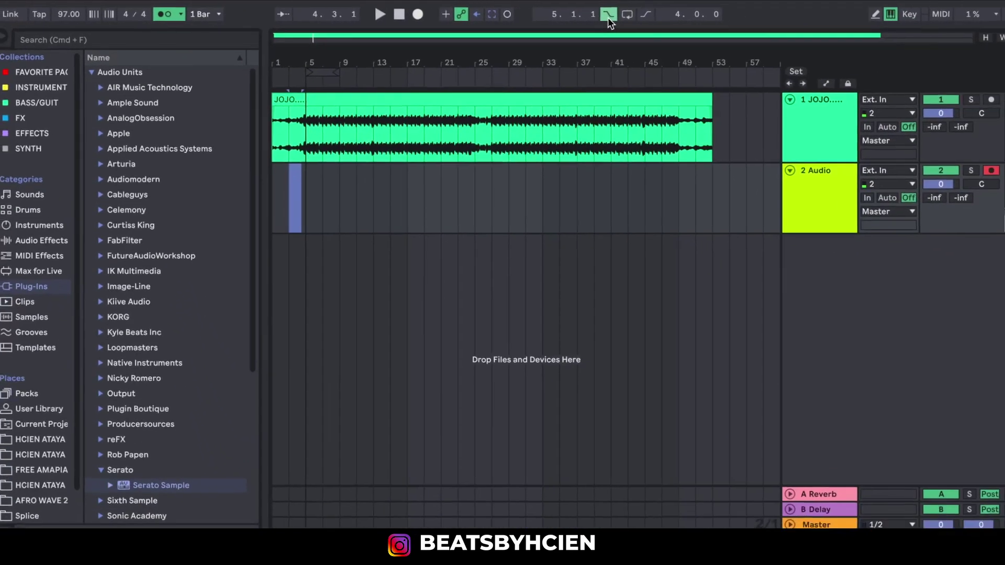
pyautogui.click(304, 207)
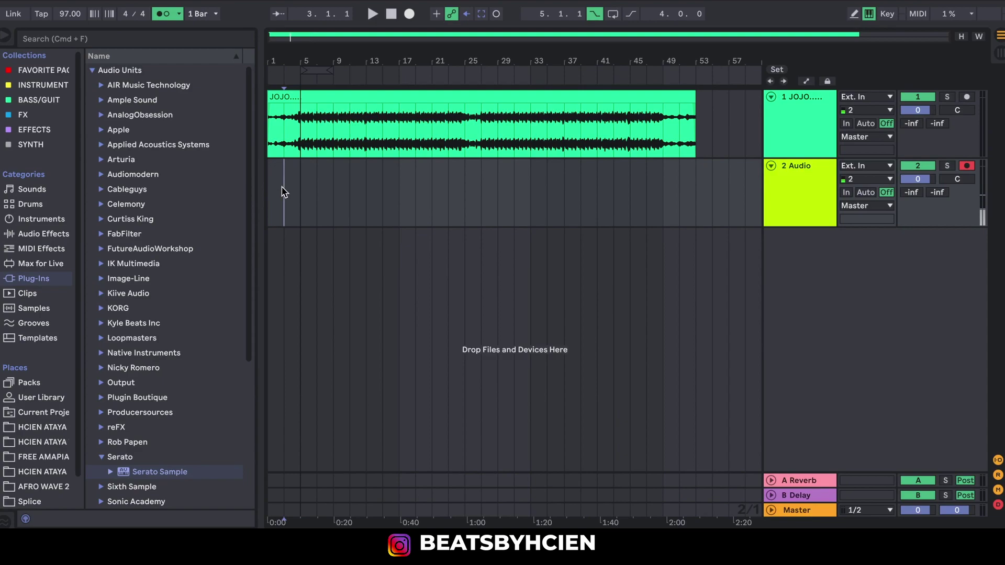
pyautogui.click(178, 13)
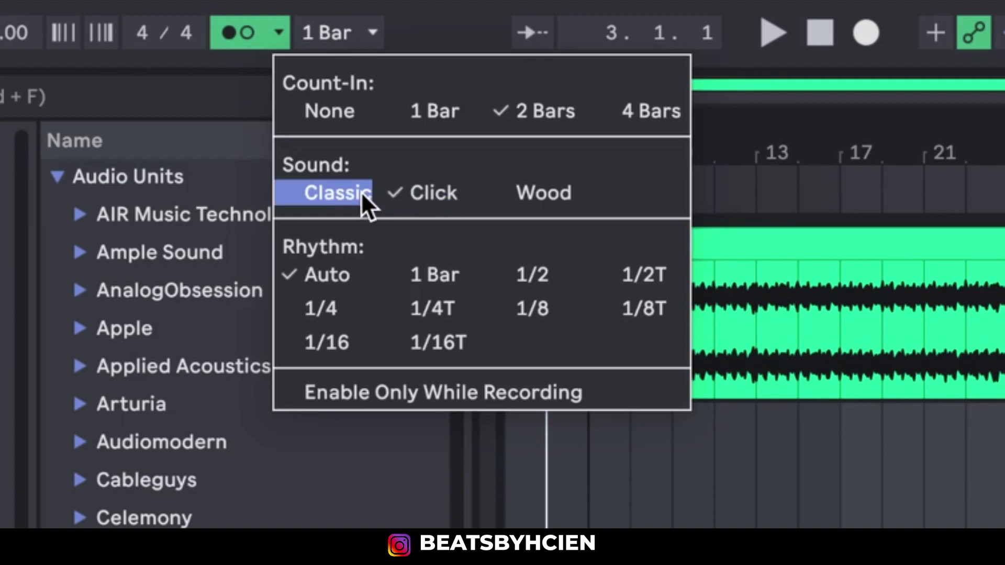
pyautogui.click(542, 196)
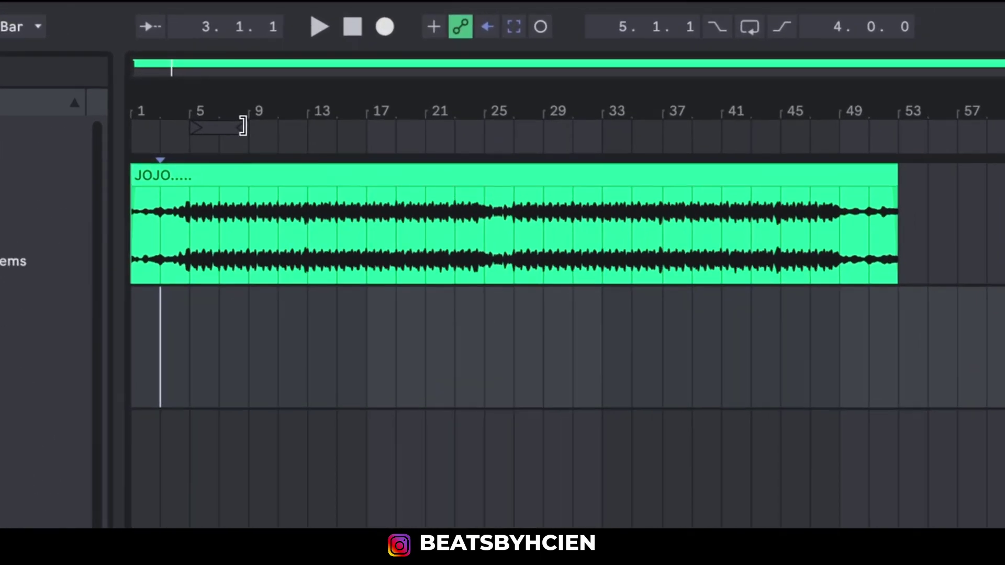
# - Set a punch region from bar 7 to bar 13 with punch-in and punch-out on, and the insert marker at bar 3
pyautogui.moveTo(330, 70); pyautogui.dragTo(397, 81)
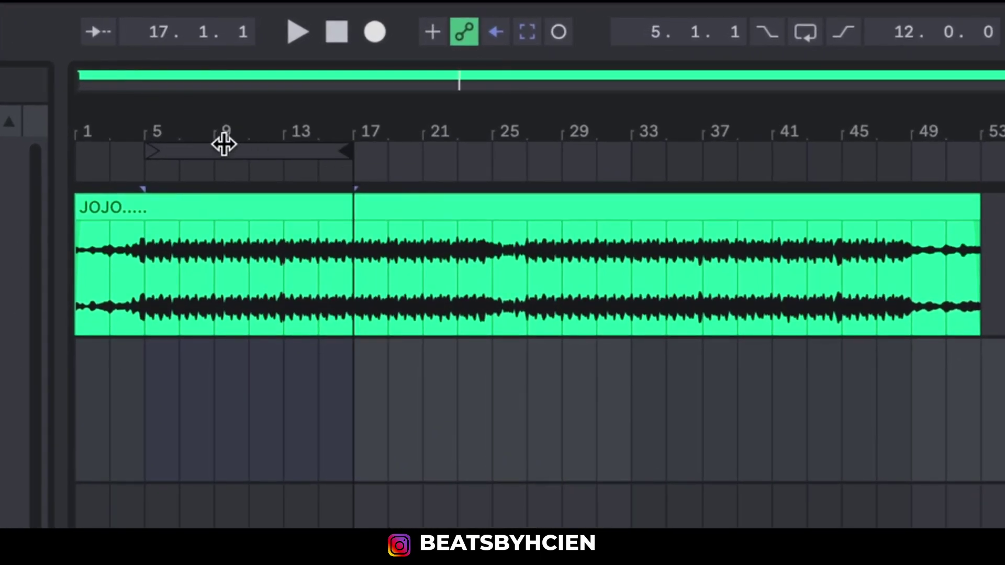
pyautogui.moveTo(157, 153); pyautogui.dragTo(180, 165)
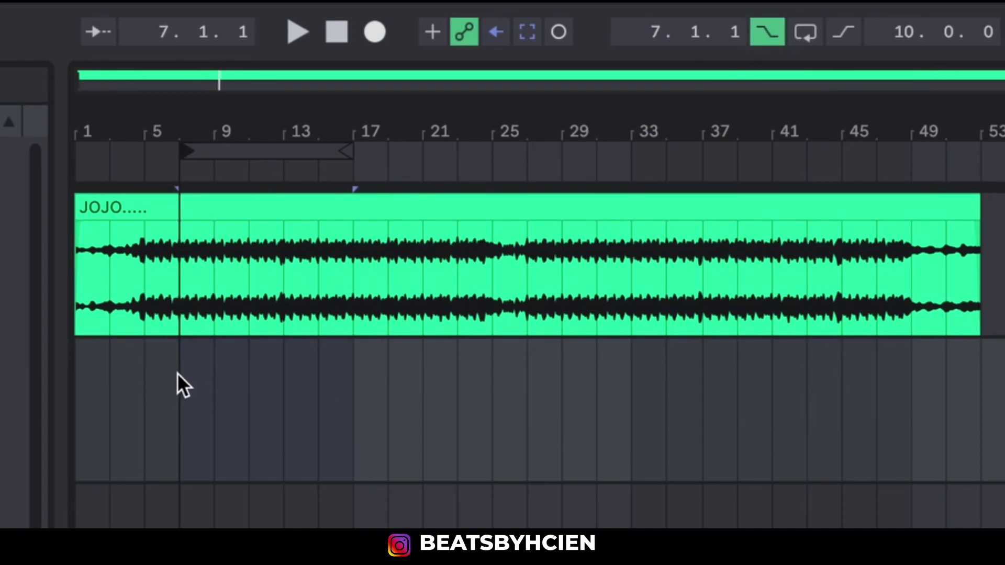
pyautogui.moveTo(353, 151); pyautogui.dragTo(287, 153)
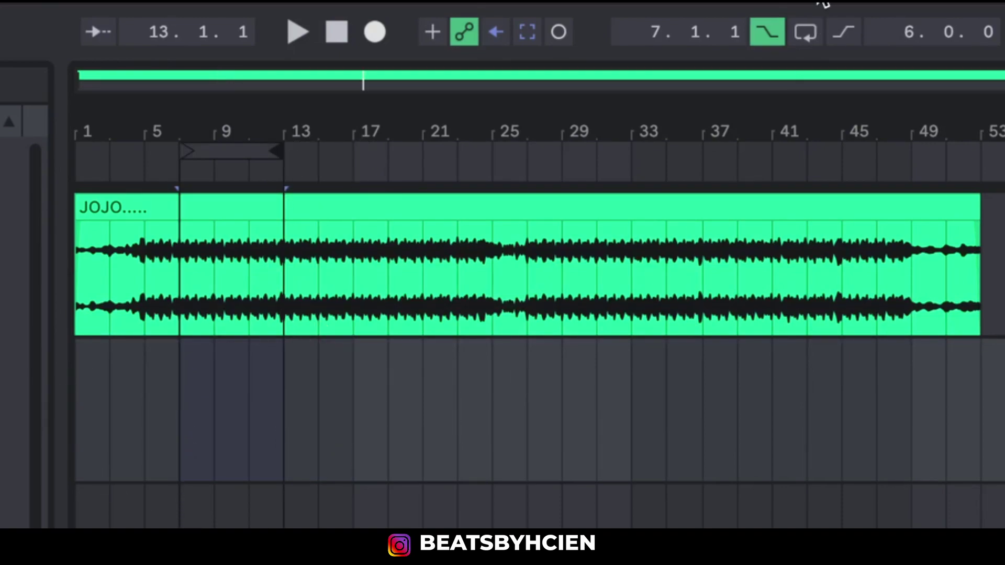
pyautogui.click(843, 33)
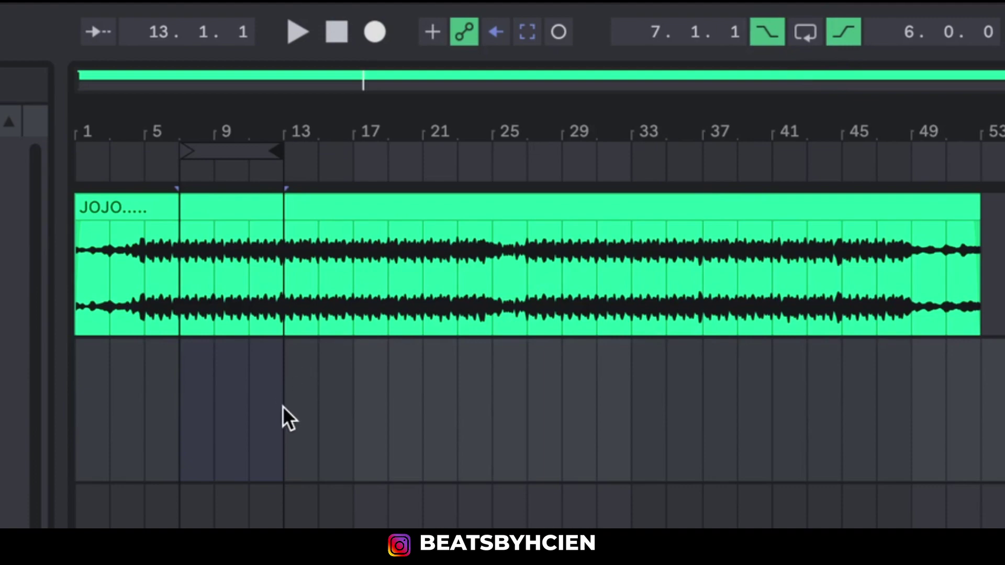
pyautogui.click(111, 403)
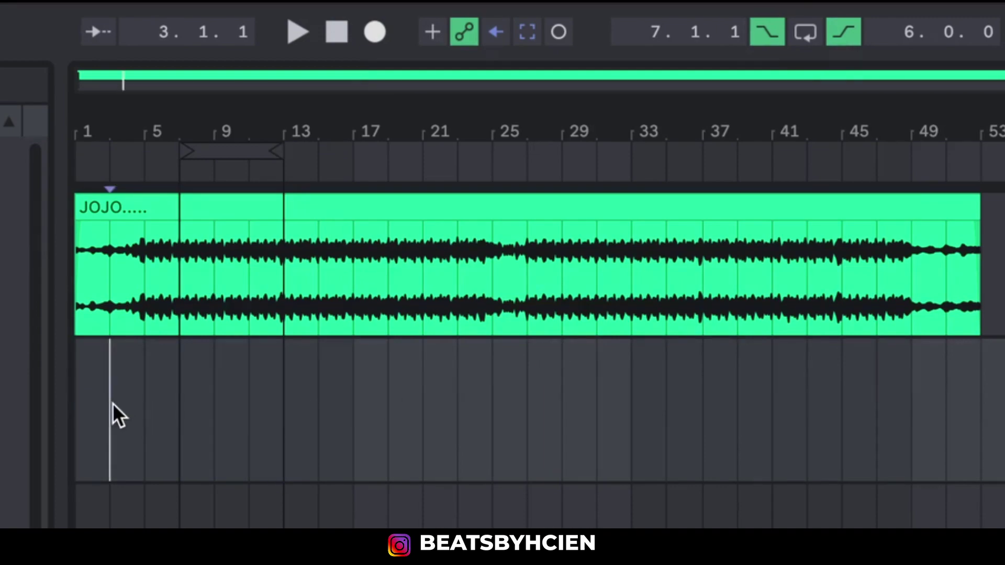
# - Record a test take from bar 3 through the bar 7 to 13 punch region and delete the recorded clip
pyautogui.click(370, 32)
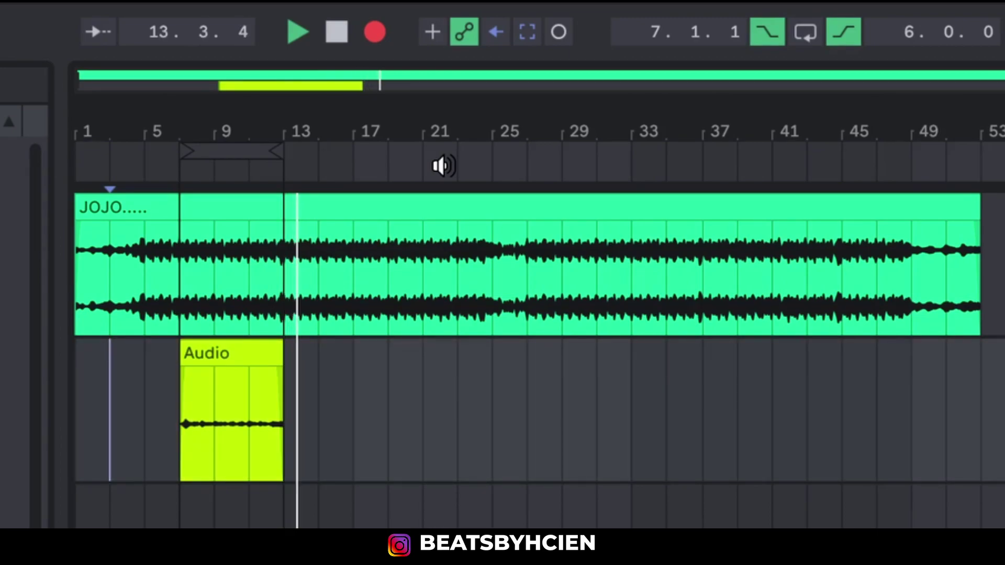
pyautogui.press('space')
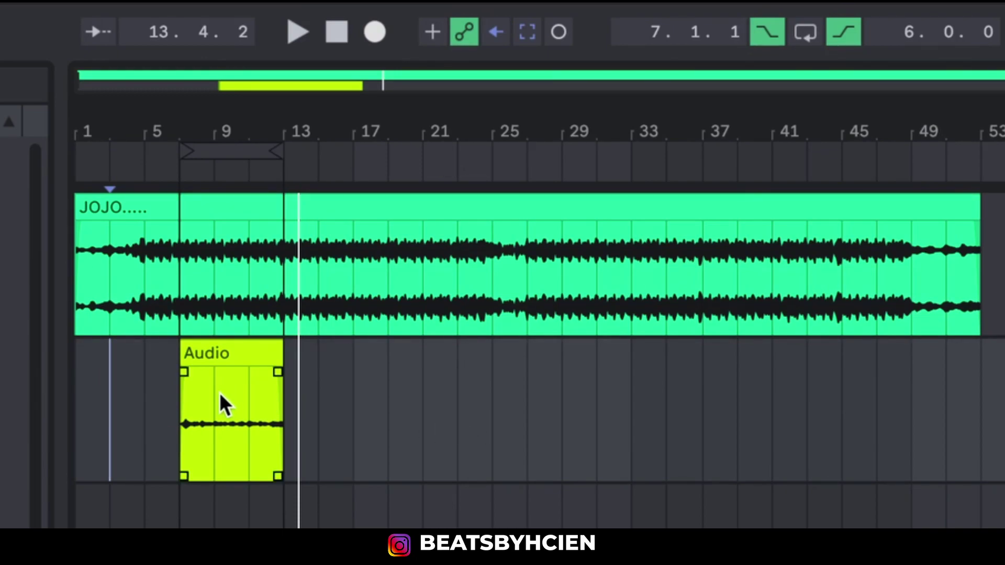
pyautogui.click(237, 355)
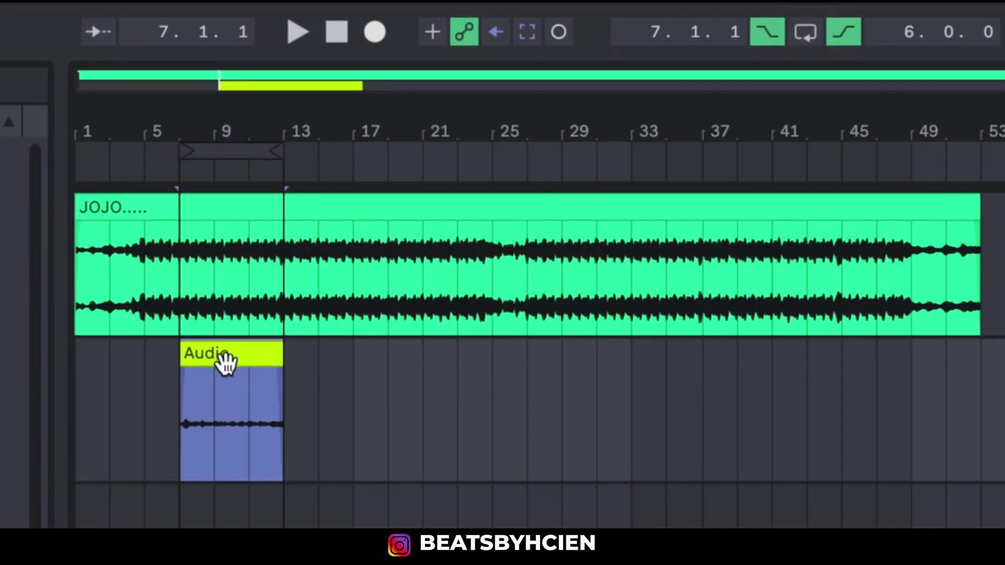
pyautogui.press('Delete')
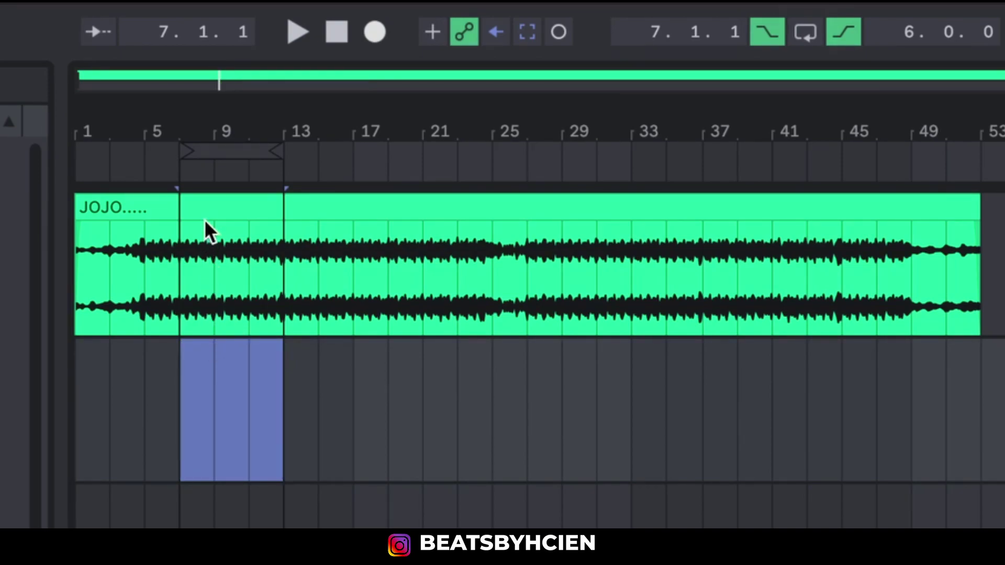
# - Resize the punch region to run from bar 5 to bar 15 and place the insert marker at bar 5
pyautogui.moveTo(180, 157); pyautogui.dragTo(131, 153)
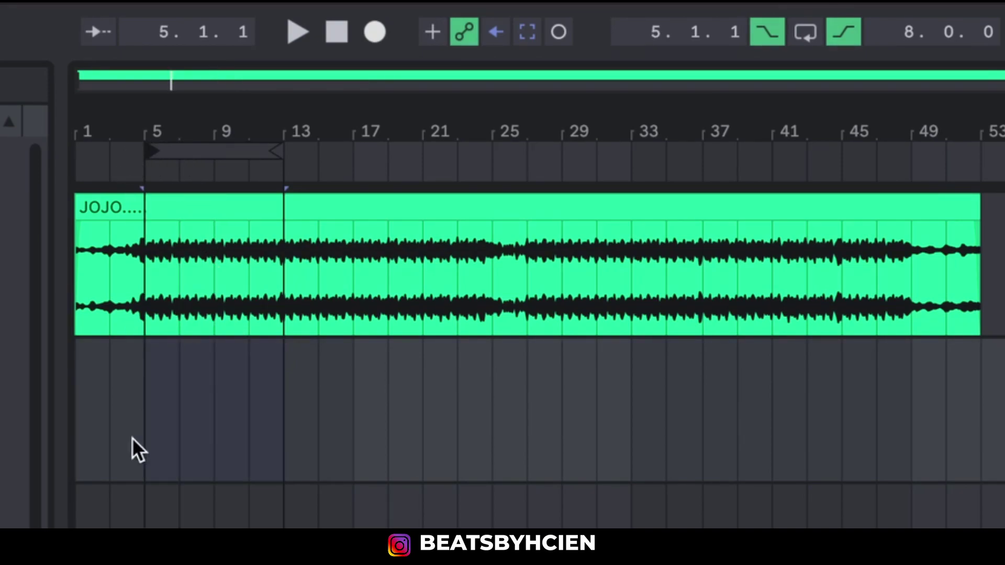
pyautogui.moveTo(285, 151); pyautogui.dragTo(306, 159)
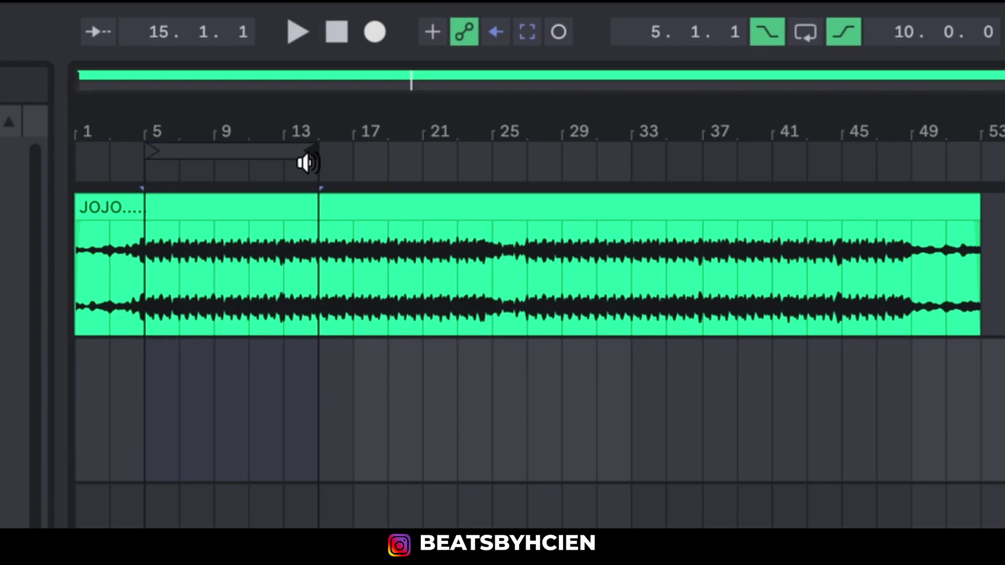
pyautogui.click(146, 385)
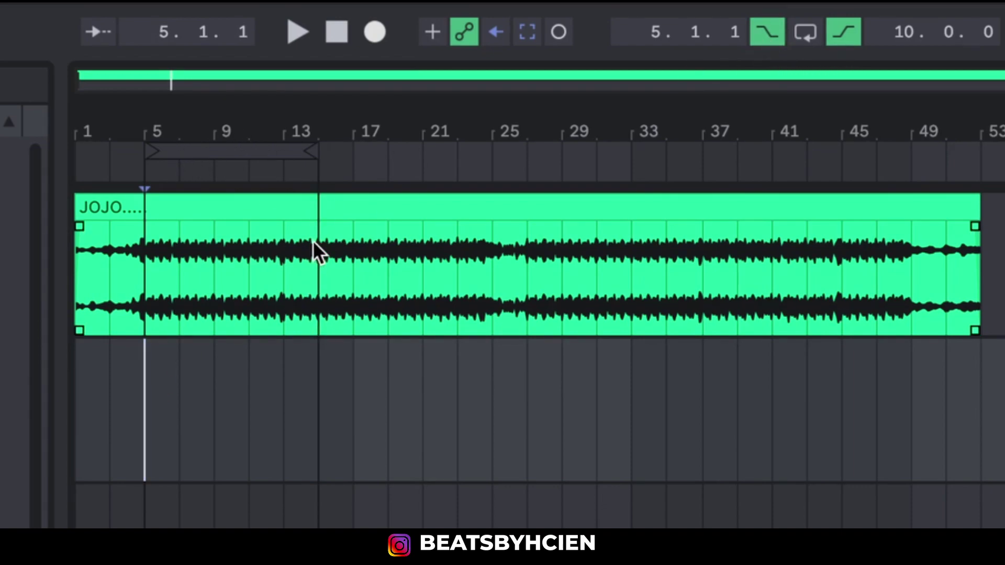
# - Turn on looping for the punch region and record looped takes on the Audio track from bar 5
pyautogui.click(806, 33)
pyautogui.moveTo(311, 408); pyautogui.dragTo(134, 403)
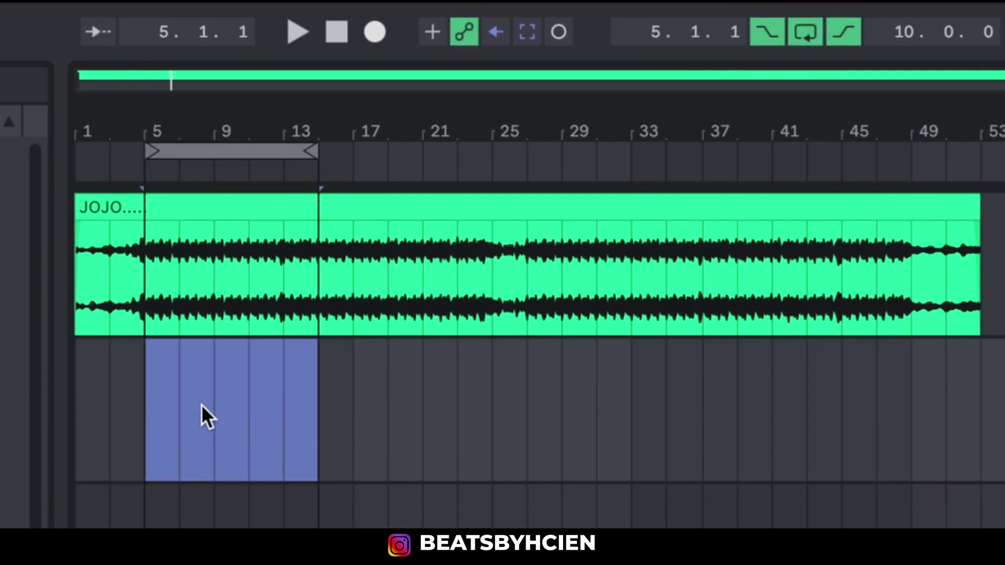
pyautogui.click(150, 409)
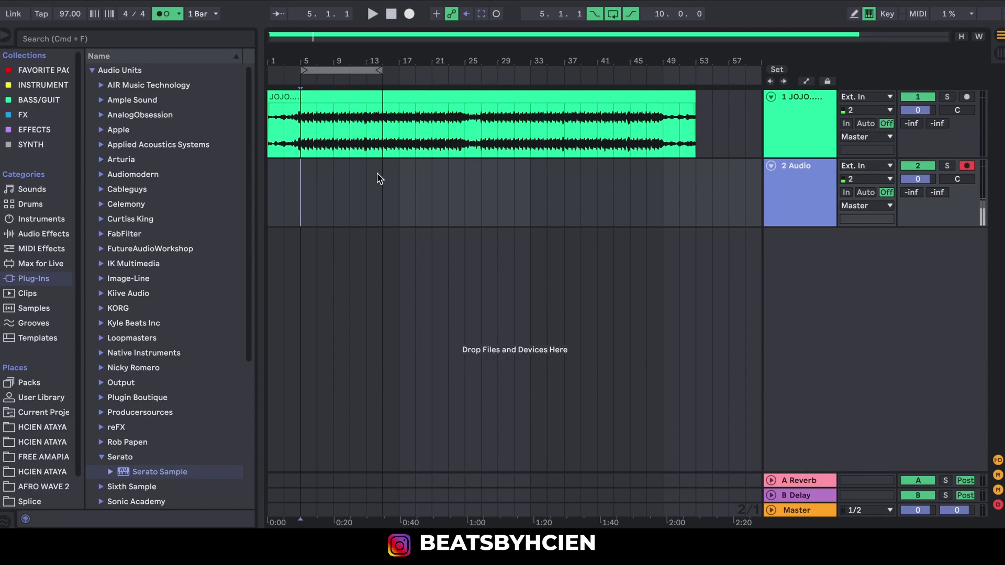
pyautogui.click(409, 14)
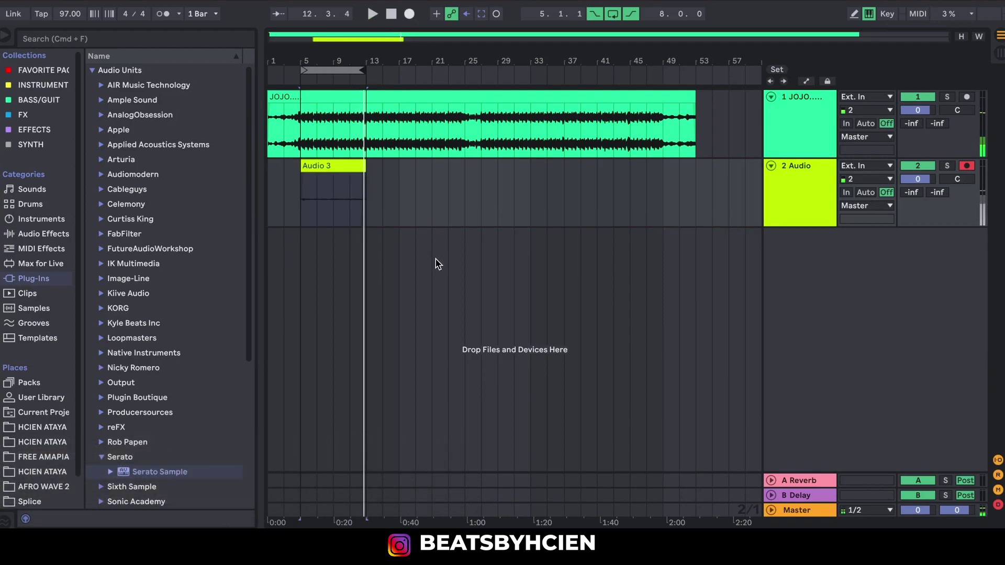
# - Raise the recorded Audio 3 clip's gain to 15.6 dB and return to the full arrangement
pyautogui.doubleClick(326, 166)
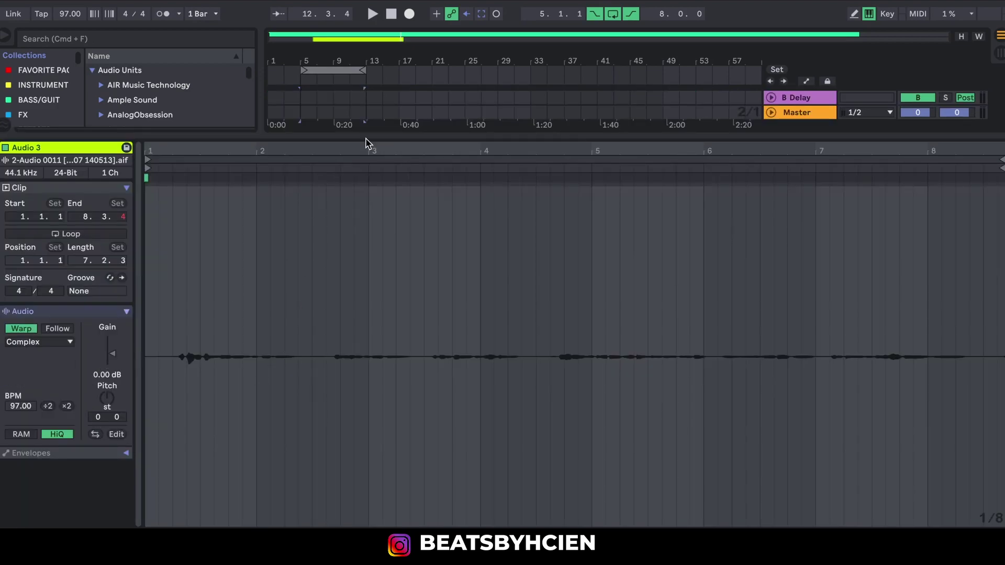
pyautogui.press('super+alt+l')
pyautogui.doubleClick(344, 166)
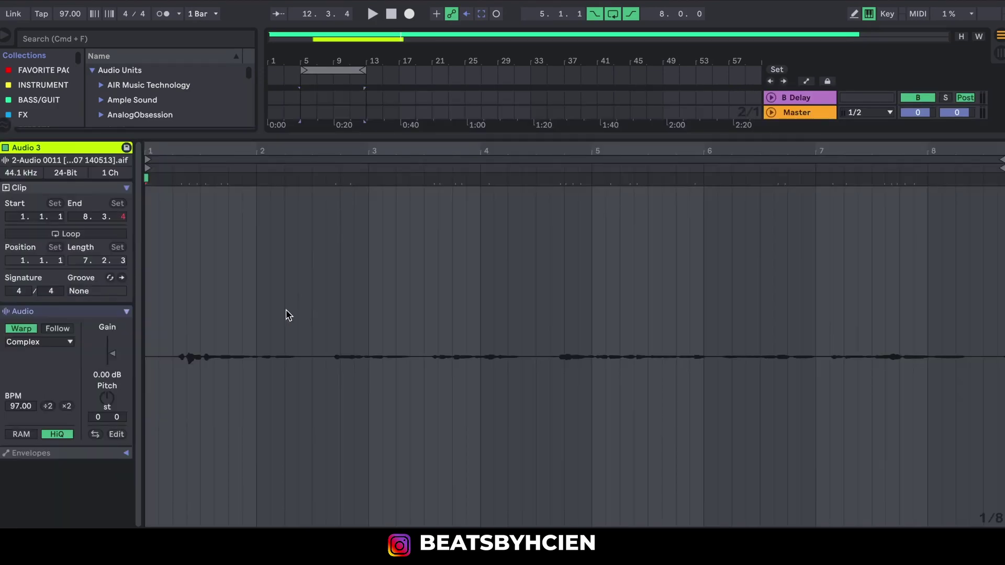
pyautogui.moveTo(114, 361); pyautogui.dragTo(114, 343)
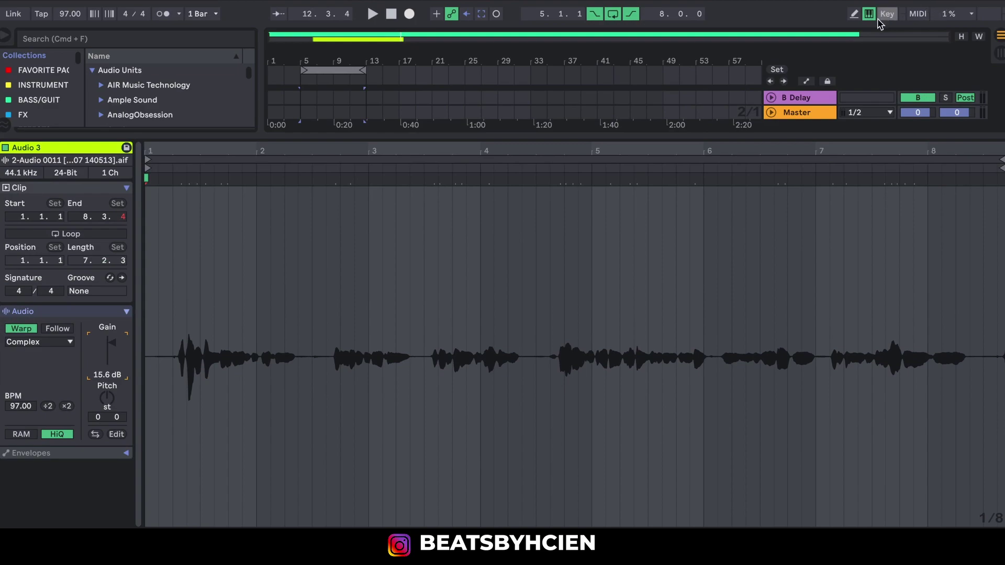
pyautogui.moveTo(695, 134); pyautogui.dragTo(628, 454)
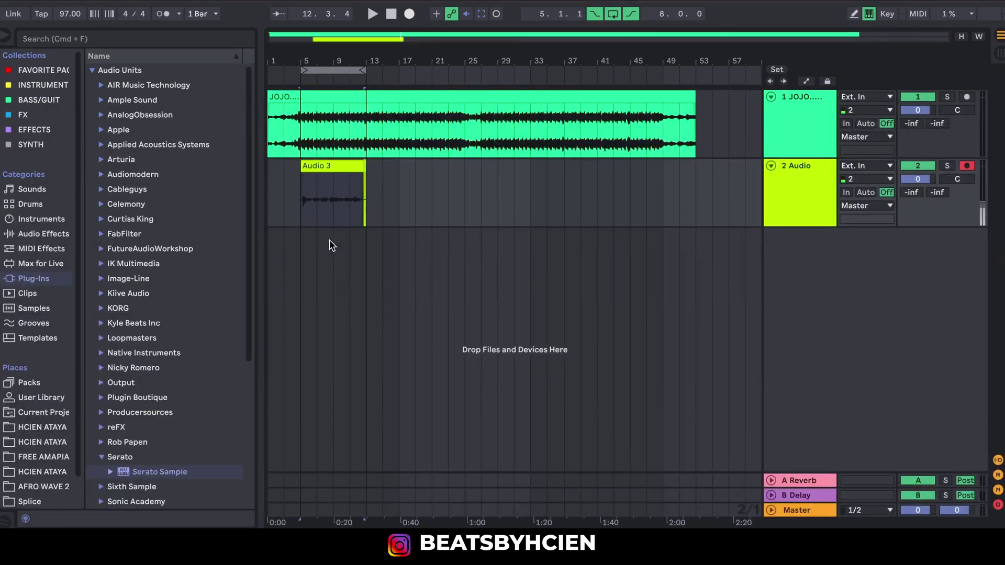
# - Raise the gain of the Audio 3 clip a little further
pyautogui.doubleClick(333, 166)
pyautogui.moveTo(245, 426); pyautogui.dragTo(245, 422)
pyautogui.click(351, 376)
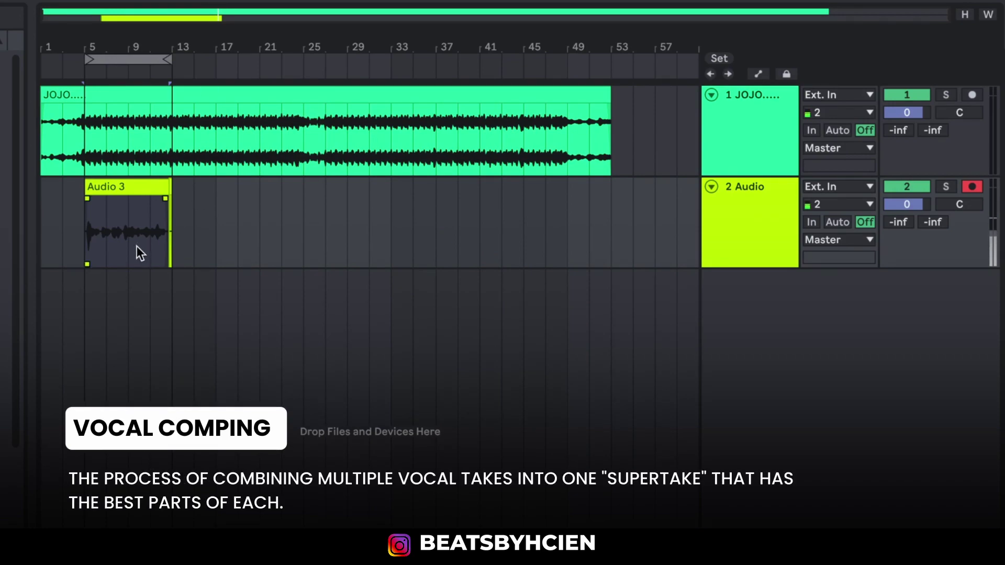
# - Select bars 5 to 7 of the Audio 3 clip and show the take lanes of the Audio track
pyautogui.moveTo(100, 219); pyautogui.dragTo(76, 206)
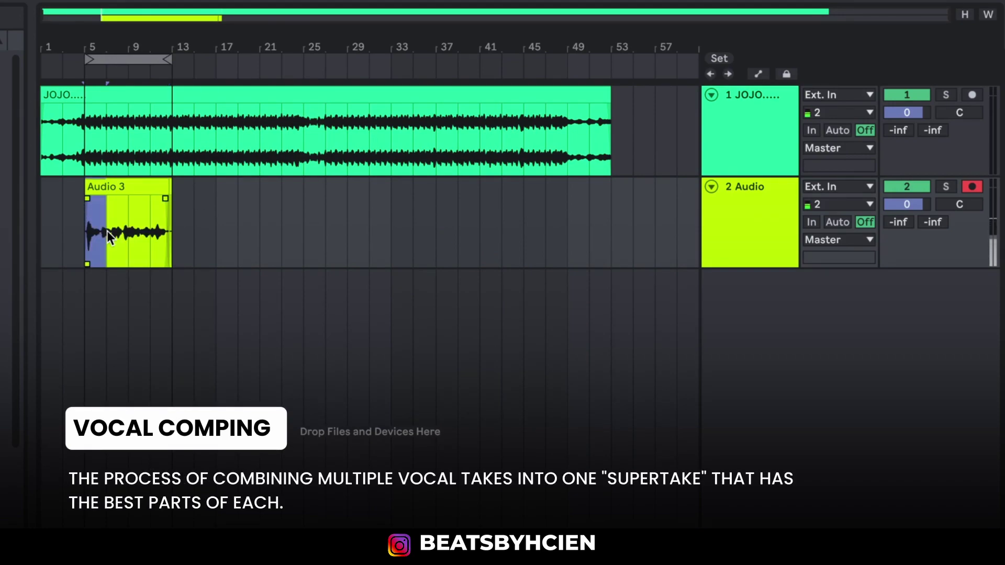
pyautogui.click(723, 219)
pyautogui.rightClick(725, 221)
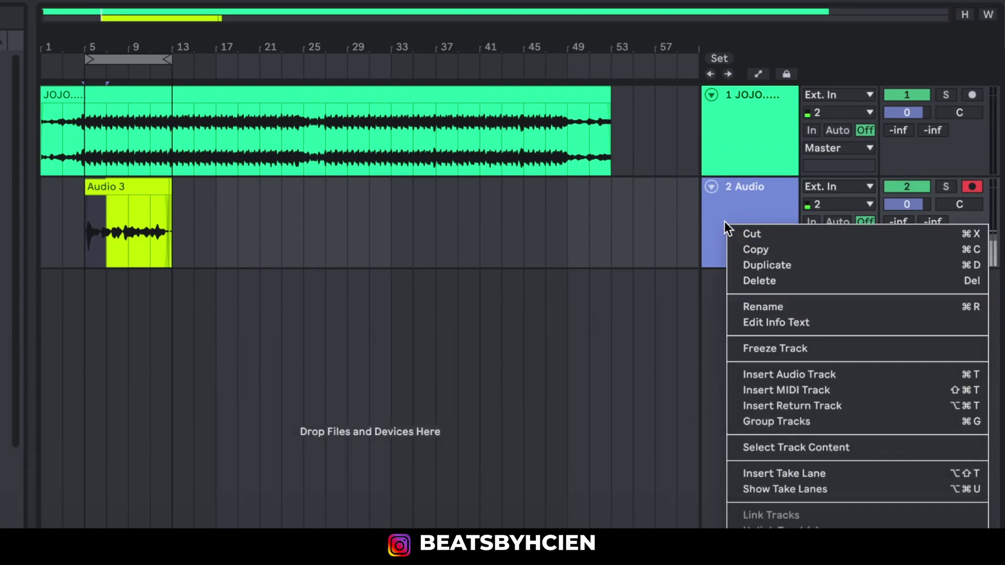
pyautogui.click(767, 488)
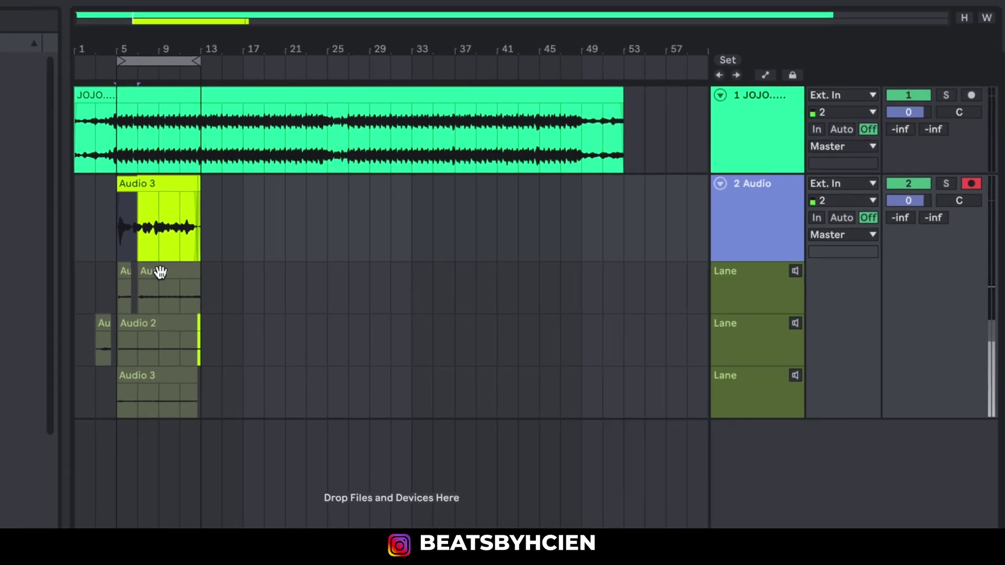
# - Raise the clip gain of the Audio, Audio 2 and Audio 3 takes in their lanes
pyautogui.doubleClick(156, 273)
pyautogui.moveTo(248, 443); pyautogui.dragTo(248, 433)
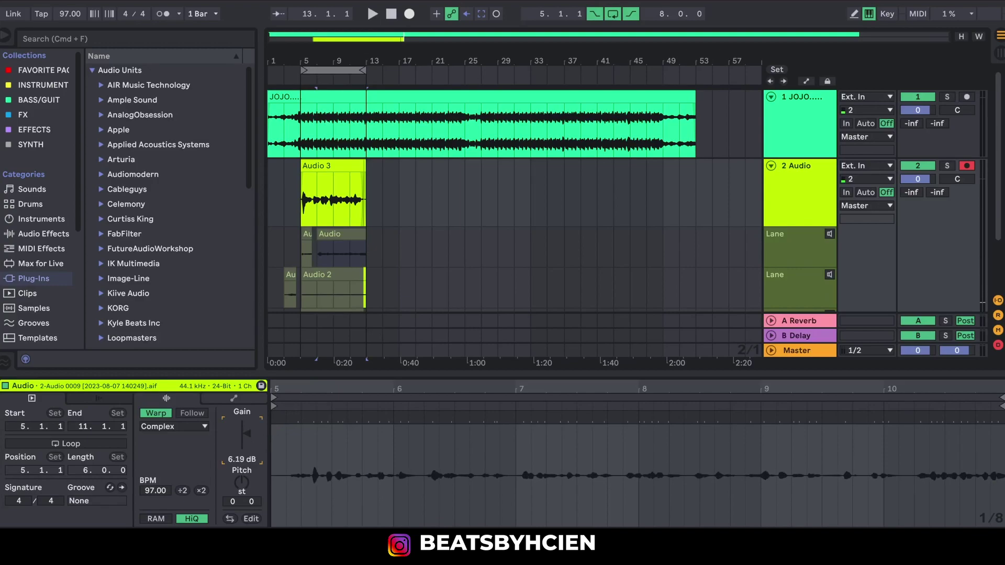
pyautogui.click(329, 286)
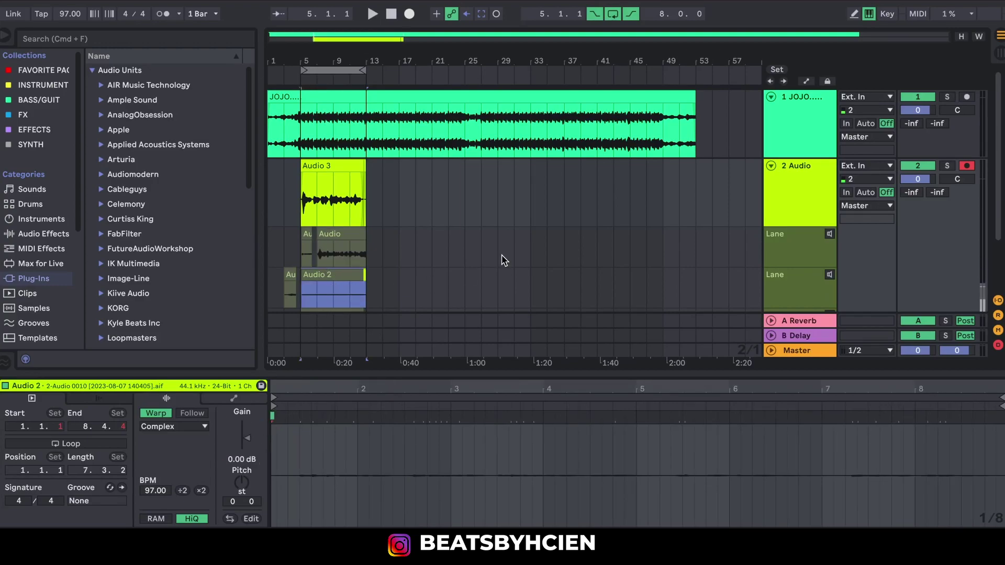
pyautogui.scroll(-3, 502, 261)
pyautogui.moveTo(235, 459); pyautogui.dragTo(236, 419)
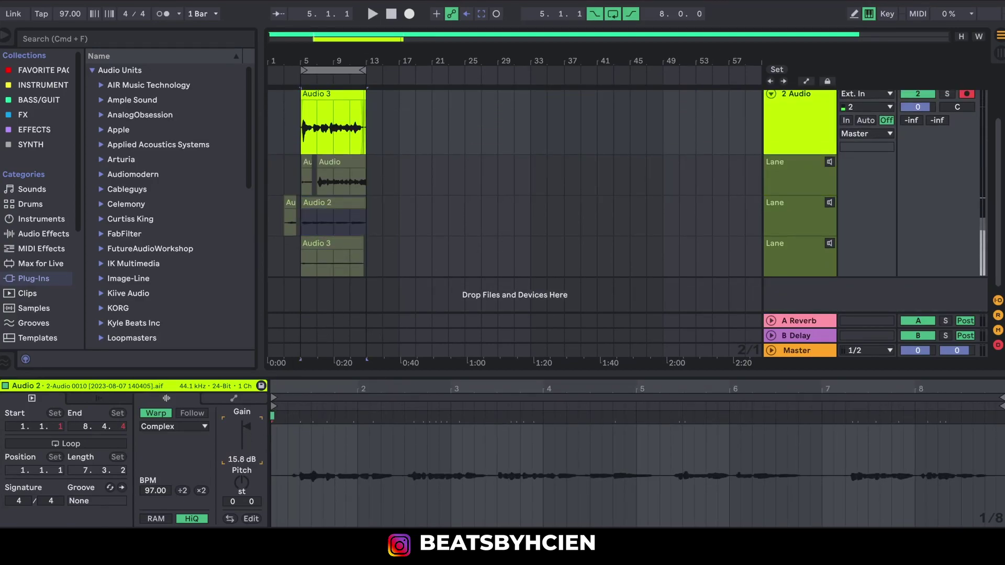
pyautogui.click(346, 242)
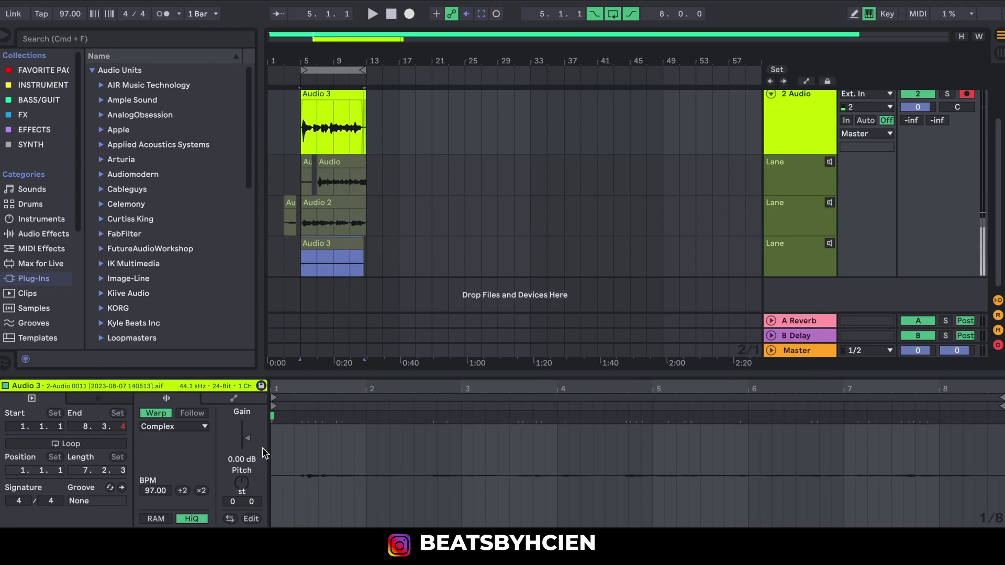
pyautogui.moveTo(246, 438); pyautogui.dragTo(246, 421)
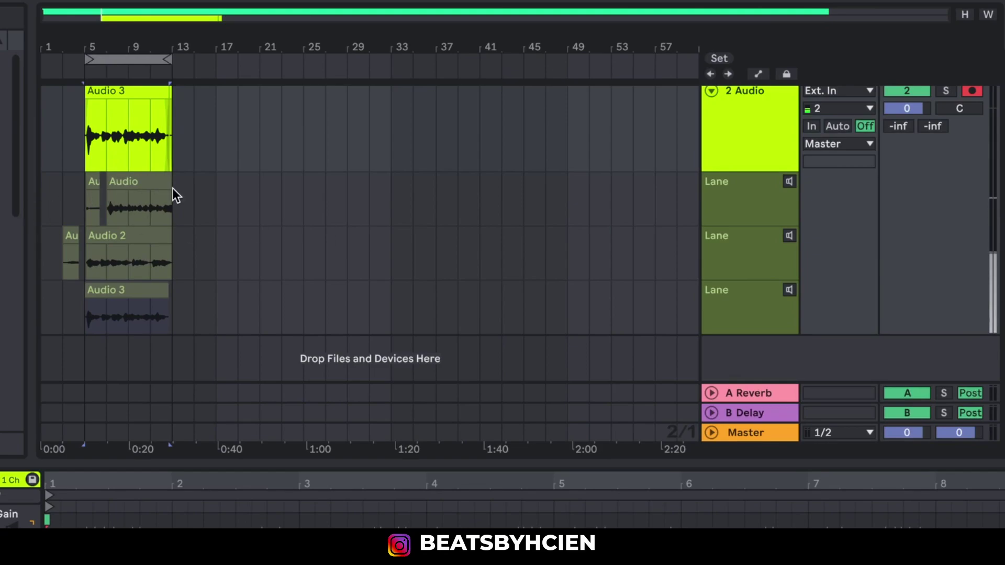
# - Audition the first take lane by playing it from the start of its longer Audio clip at bar 7
pyautogui.moveTo(197, 191); pyautogui.dragTo(89, 177)
pyautogui.moveTo(188, 209); pyautogui.dragTo(99, 194)
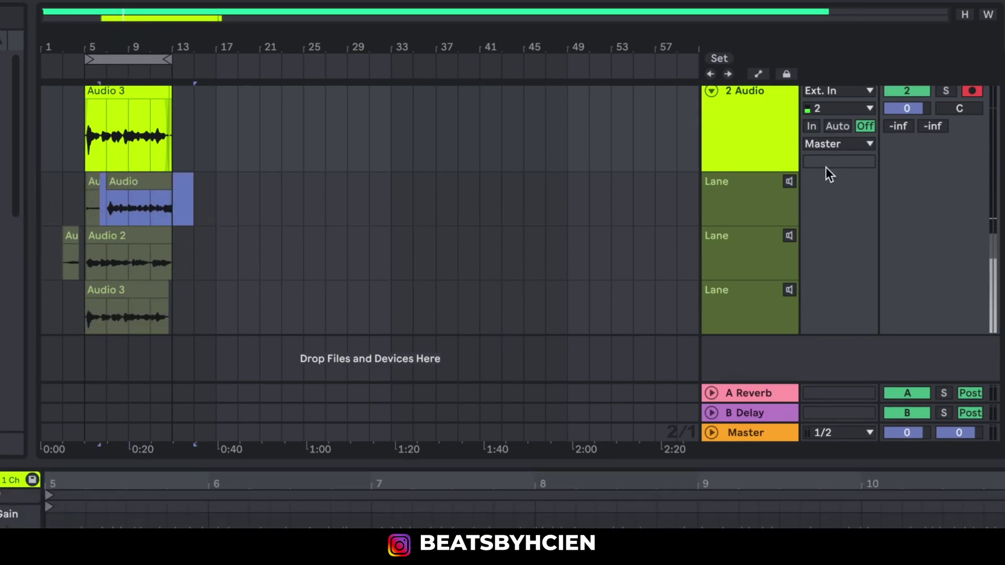
pyautogui.click(789, 182)
pyautogui.moveTo(252, 204); pyautogui.dragTo(102, 178)
pyautogui.click(103, 196)
pyautogui.press('space')
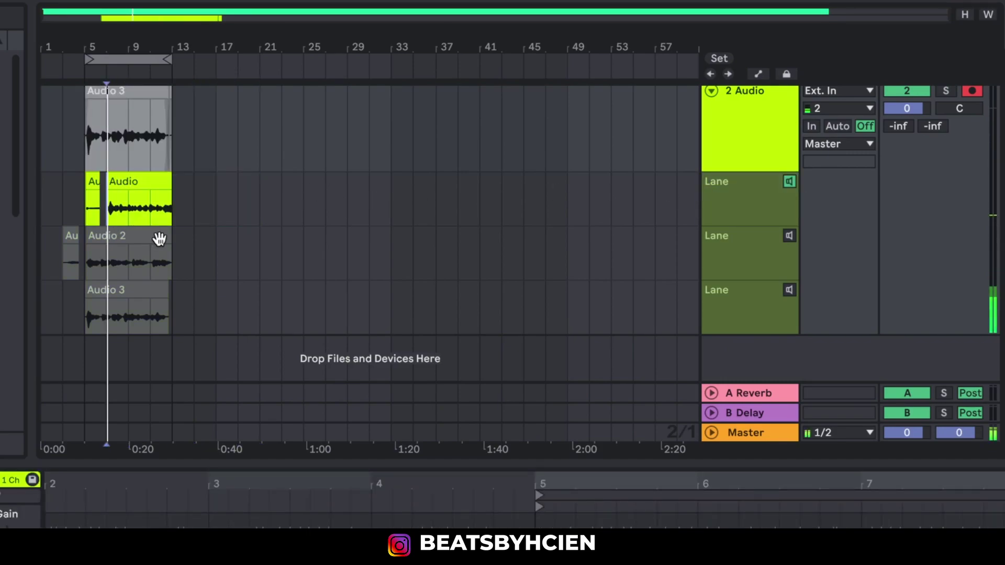
# - Audition the Audio 2 take lane from bar 5 and switch the audition to the Audio 3 lane
pyautogui.click(789, 236)
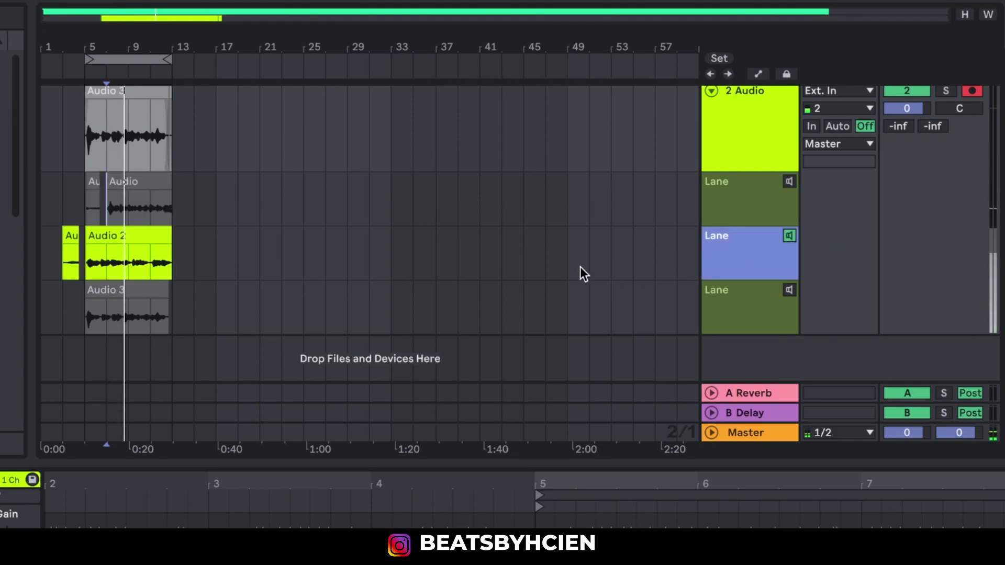
pyautogui.click(84, 262)
pyautogui.press('space')
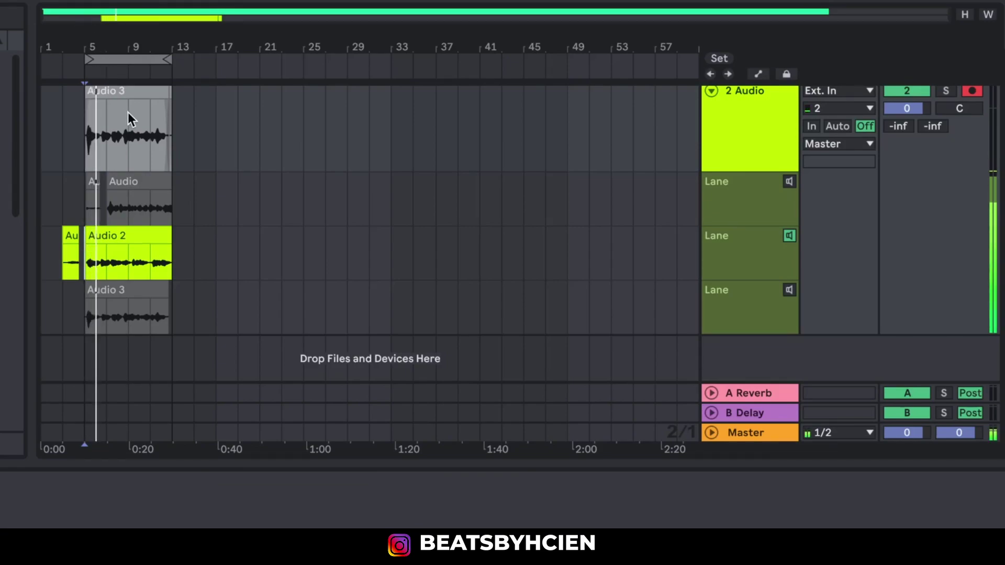
pyautogui.click(790, 290)
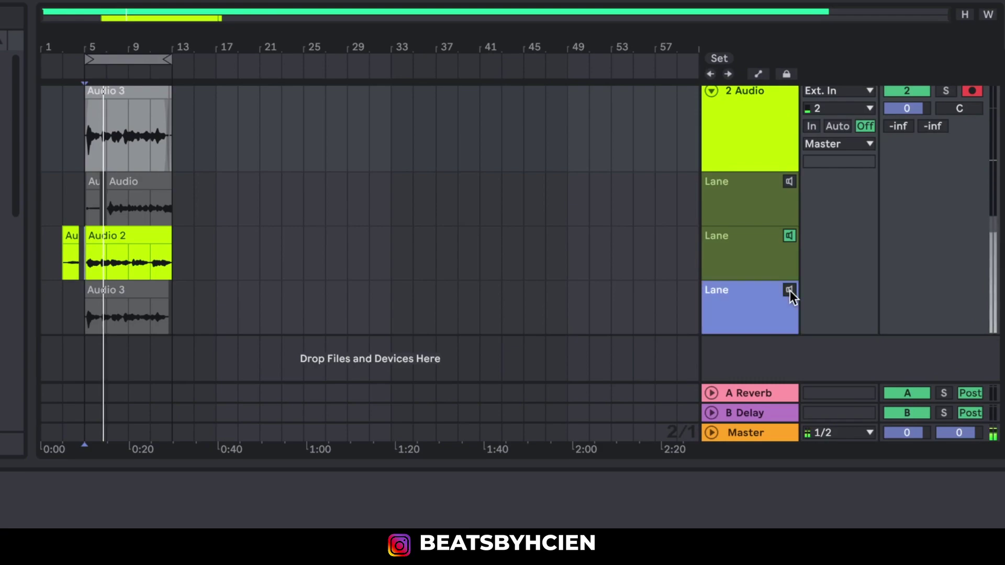
# - Draw Audio 2 from bar 5 to 7 and Audio 3 from bar 7 to 9 into the main Audio track's comp
pyautogui.moveTo(73, 39); pyautogui.dragTo(82, 84)
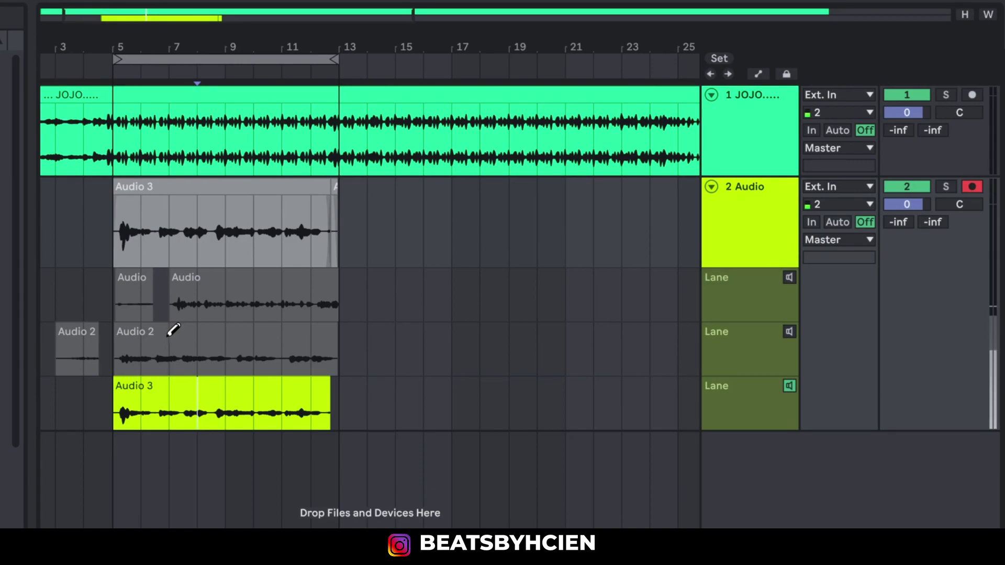
pyautogui.moveTo(118, 334); pyautogui.dragTo(164, 342)
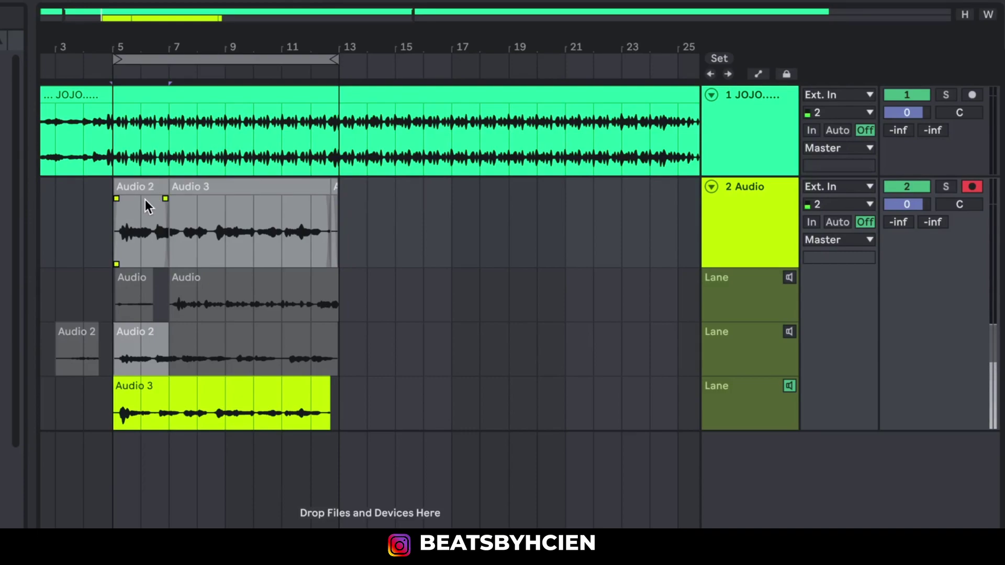
pyautogui.moveTo(175, 393); pyautogui.dragTo(225, 399)
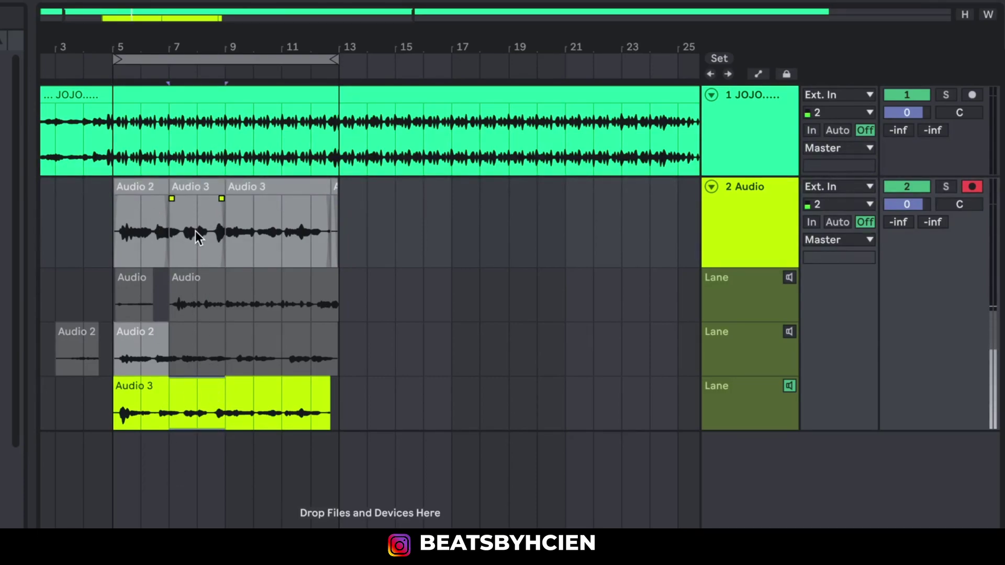
# - End the Audio 3 lane audition and complete the comp with Audio 2 from bar 9 to 10 and Audio 3 from bar 10 to 13
pyautogui.click(790, 385)
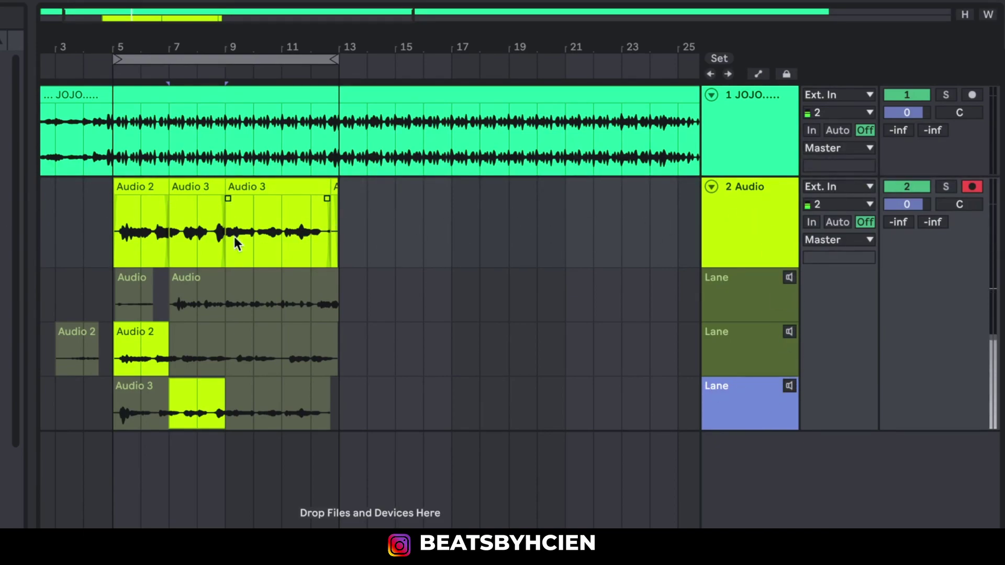
pyautogui.click(236, 345)
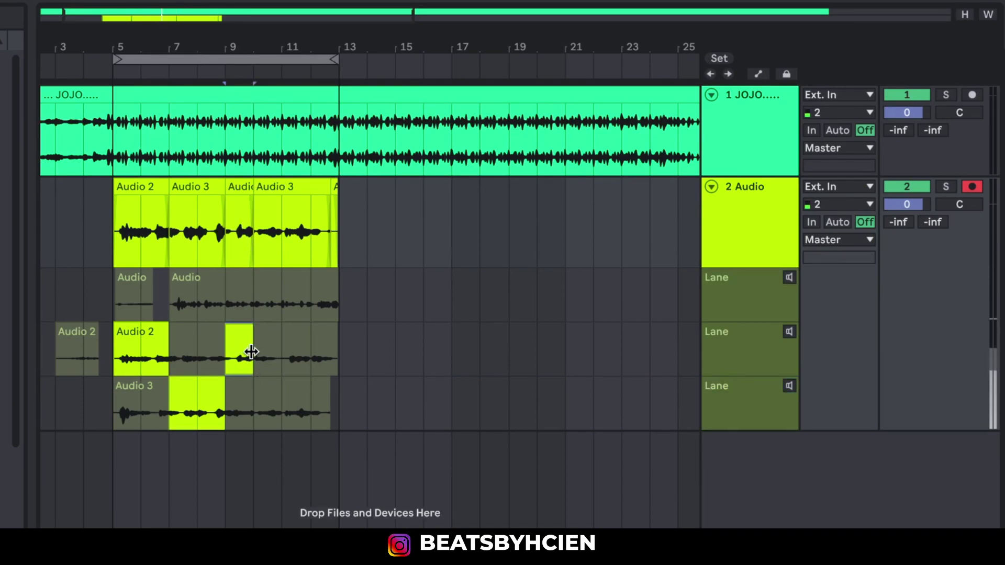
pyautogui.click(283, 388)
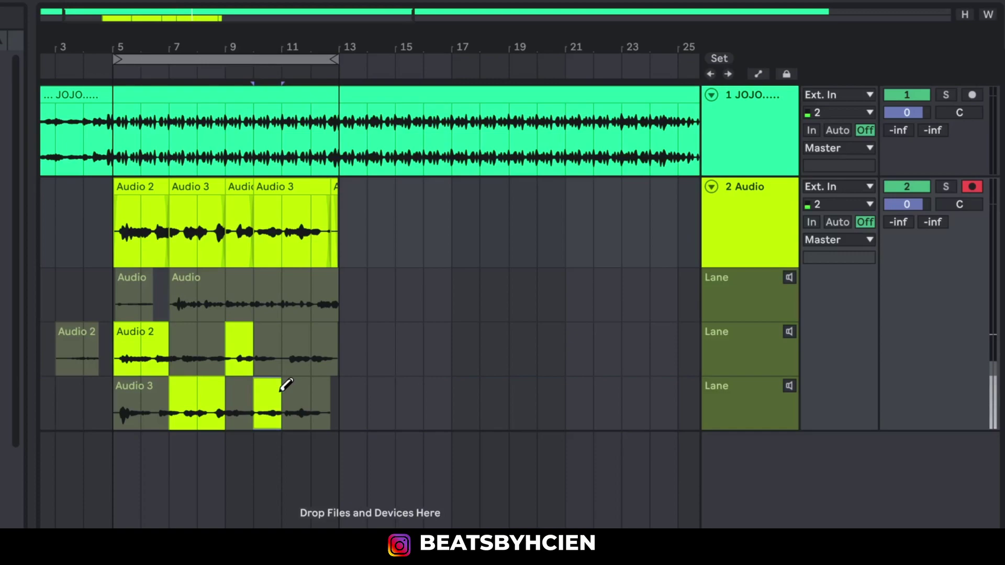
pyautogui.moveTo(298, 385); pyautogui.dragTo(328, 400)
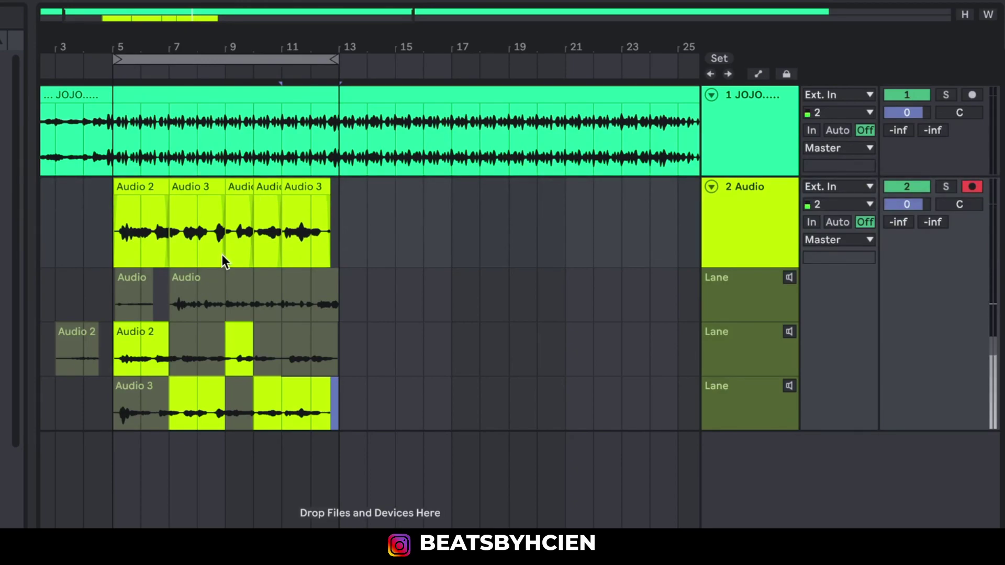
pyautogui.press('b')
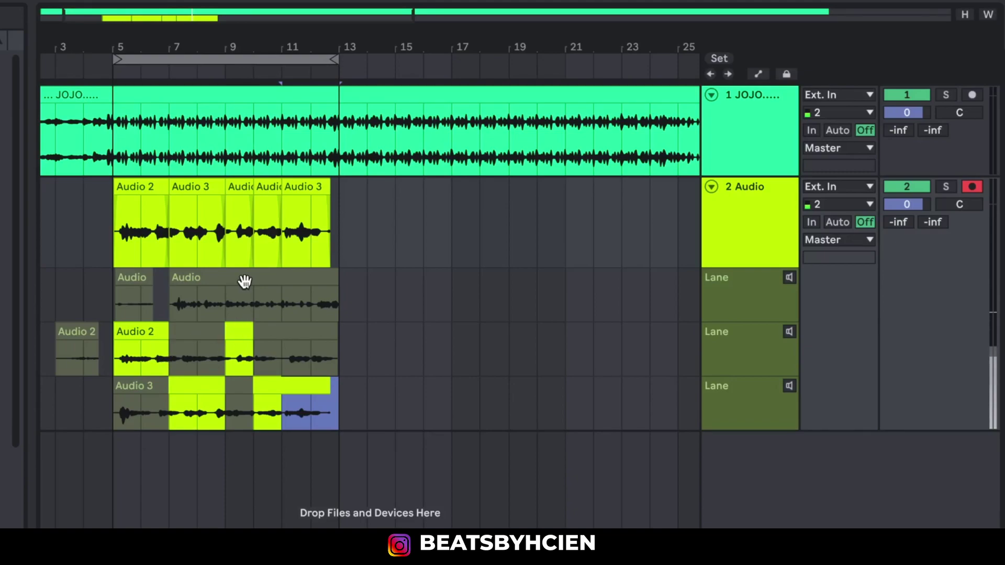
pyautogui.click(755, 225)
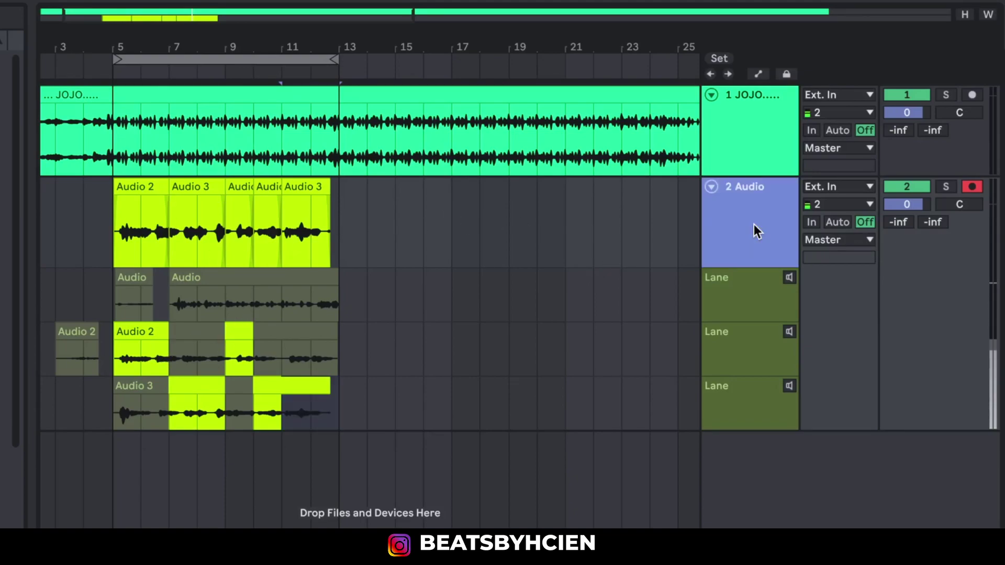
pyautogui.rightClick(753, 224)
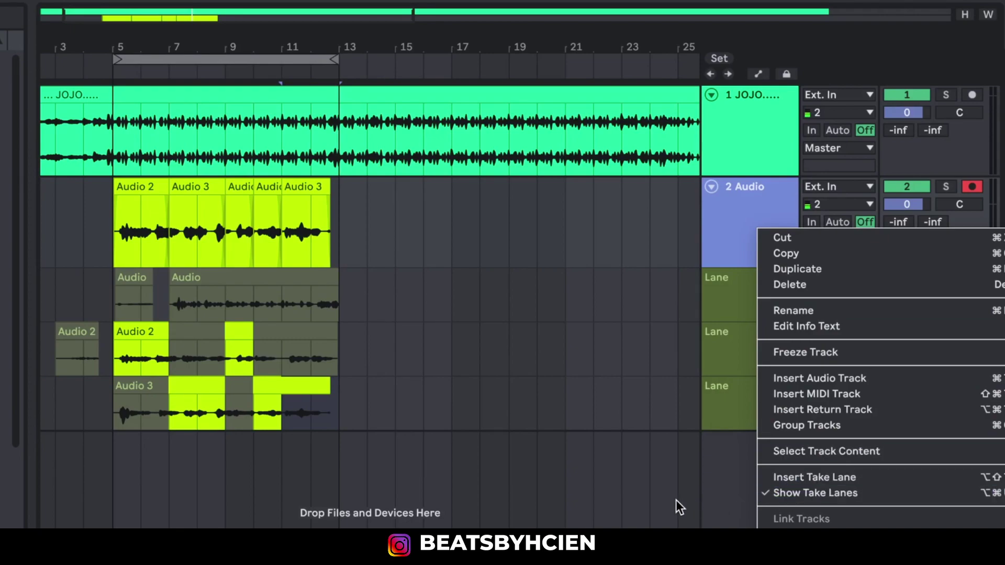
pyautogui.click(502, 382)
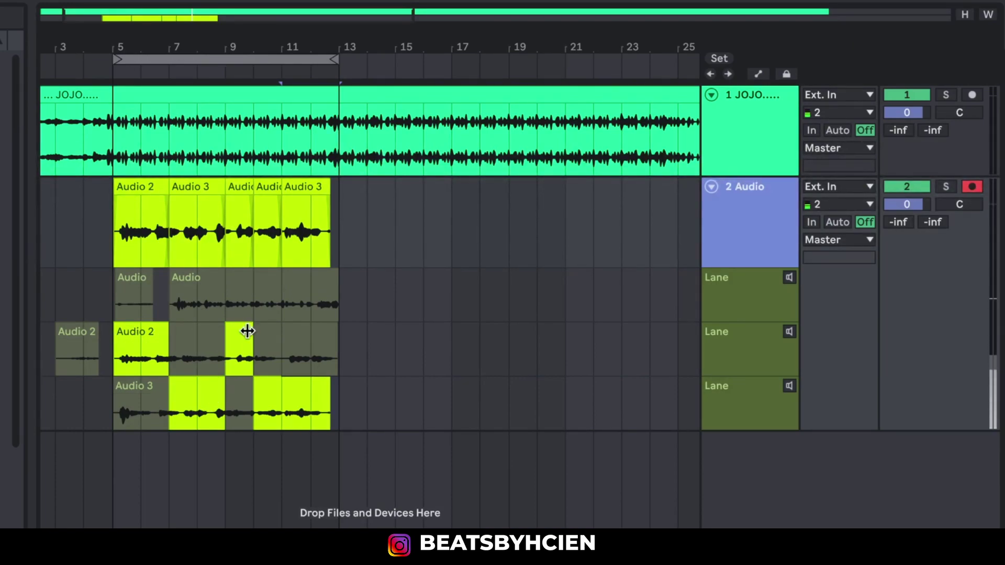
# - Turn off Draw Mode and audition the Audio 2 take lane from bar 5
pyautogui.press('b')
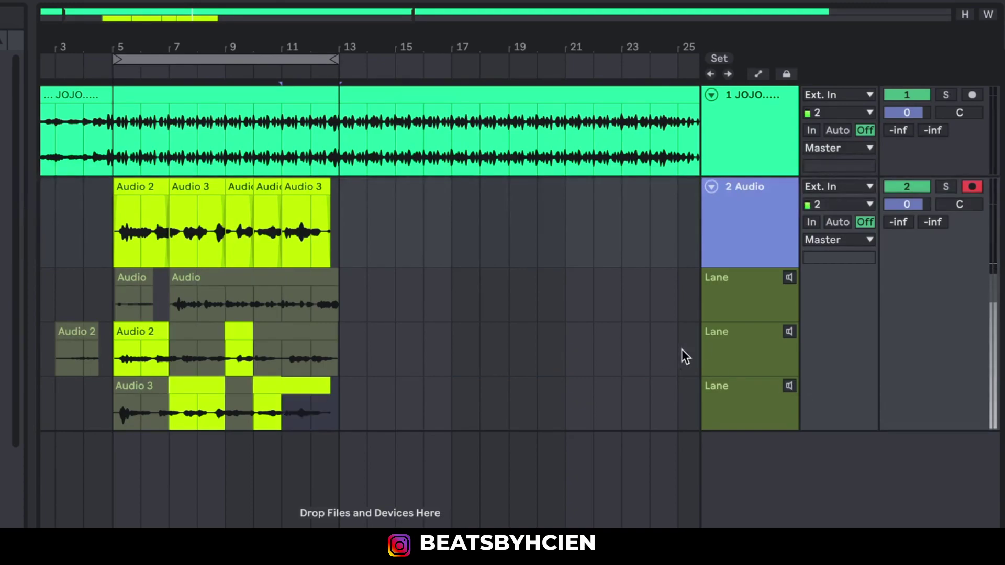
pyautogui.click(788, 330)
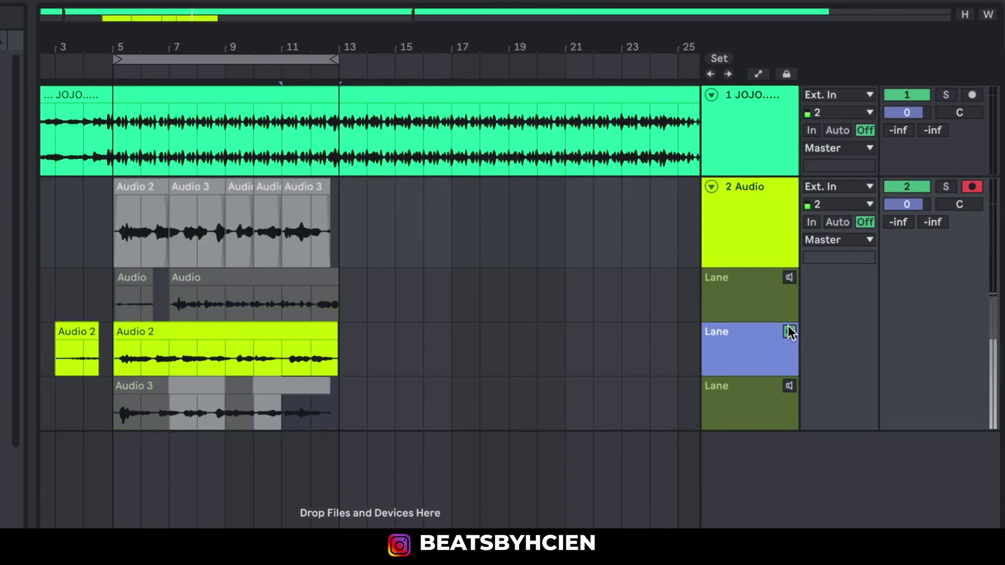
pyautogui.click(114, 357)
pyautogui.press('space')
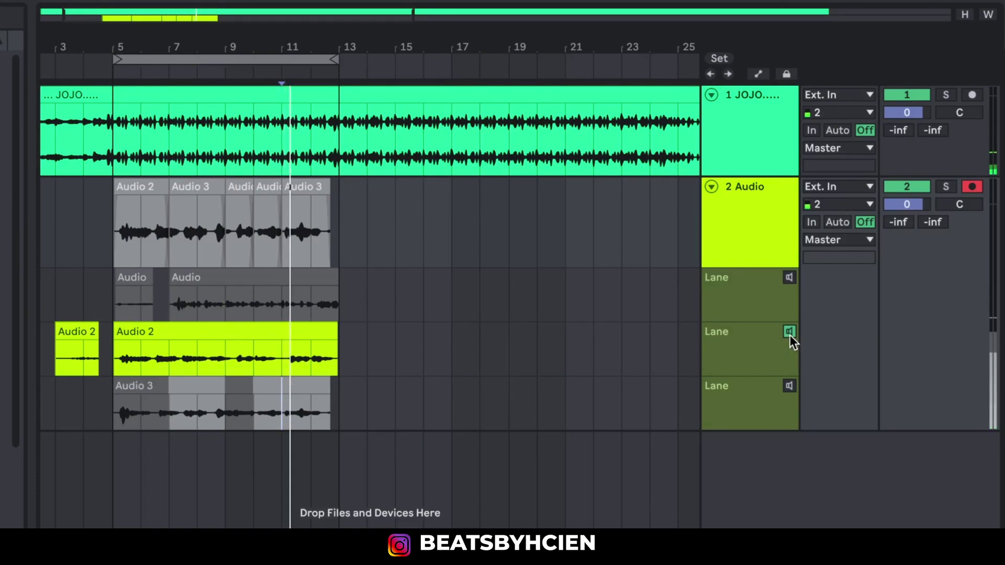
pyautogui.click(112, 361)
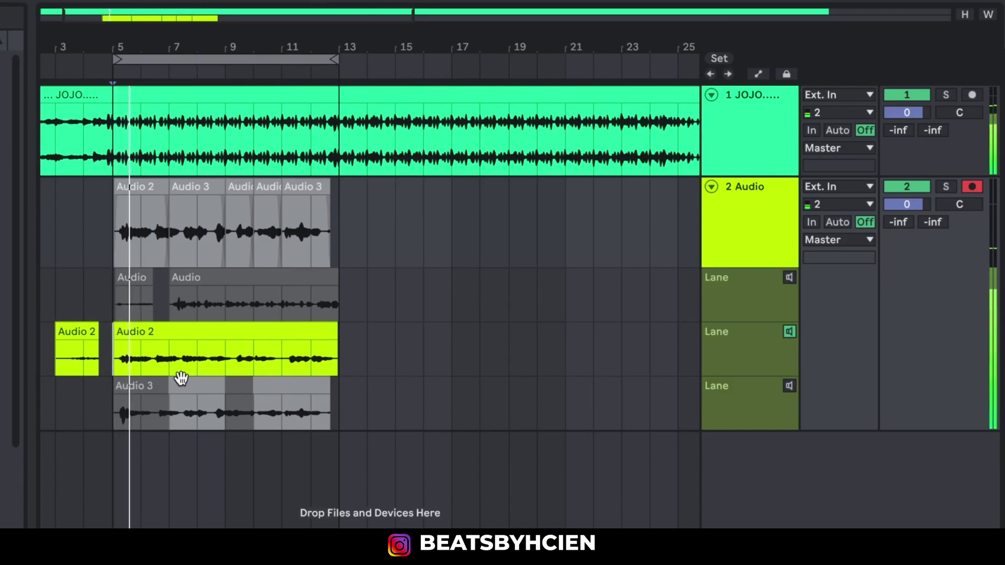
pyautogui.press('space')
# - Draw bars 5 to 7 of Audio 2 into the comp and briefly switch the Audio 3 lane's audition on and off
pyautogui.press('b')
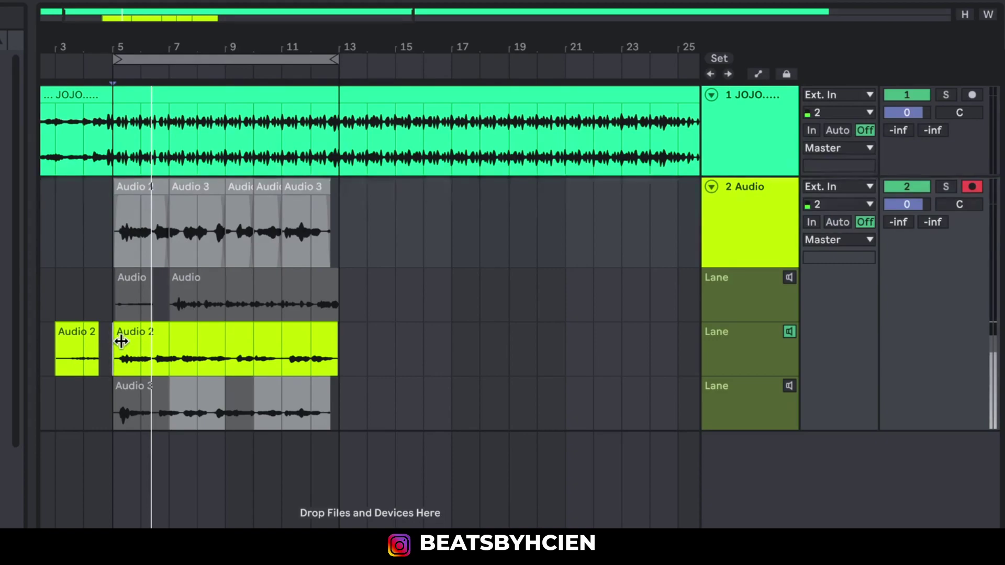
pyautogui.moveTo(124, 342); pyautogui.dragTo(164, 349)
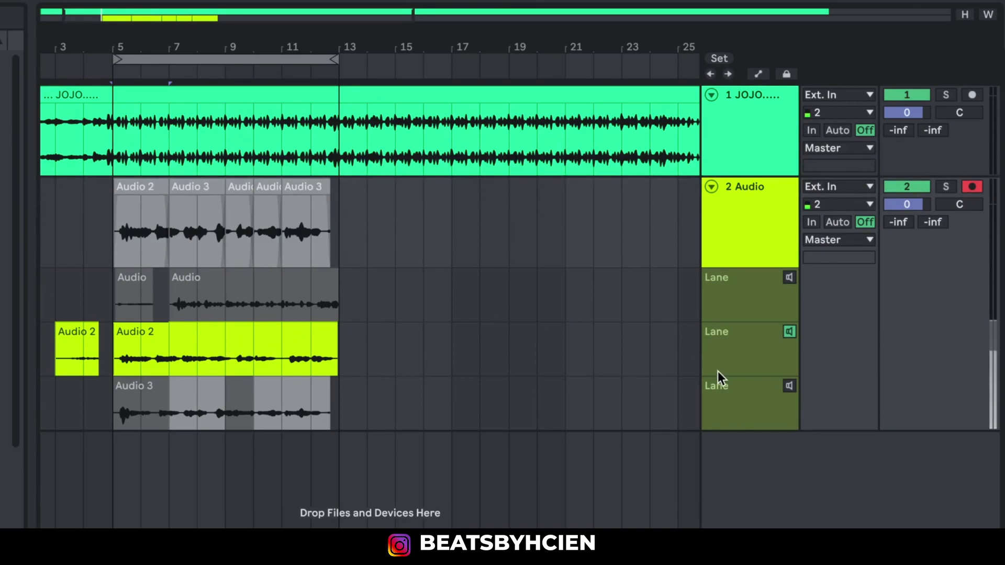
pyautogui.click(789, 388)
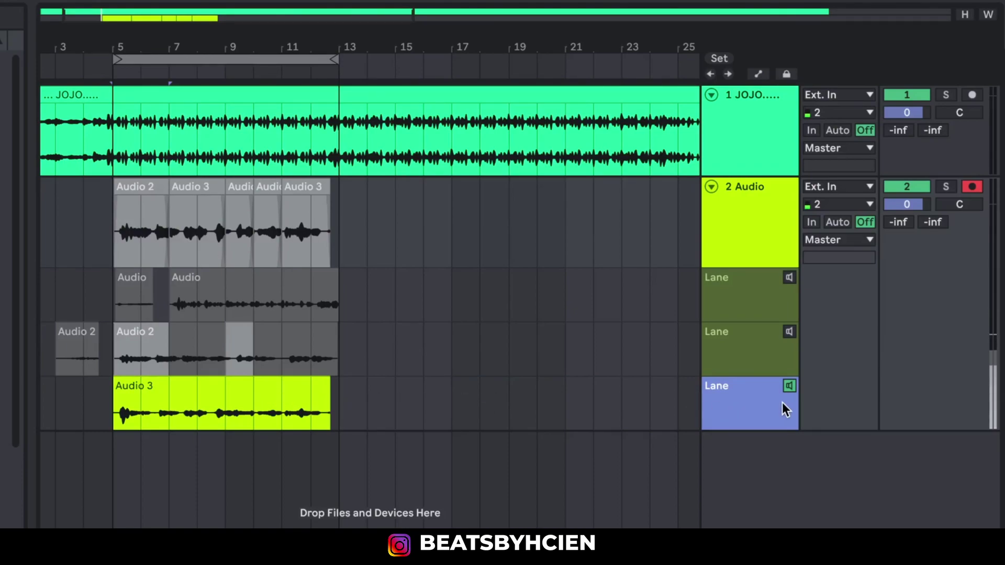
pyautogui.click(790, 388)
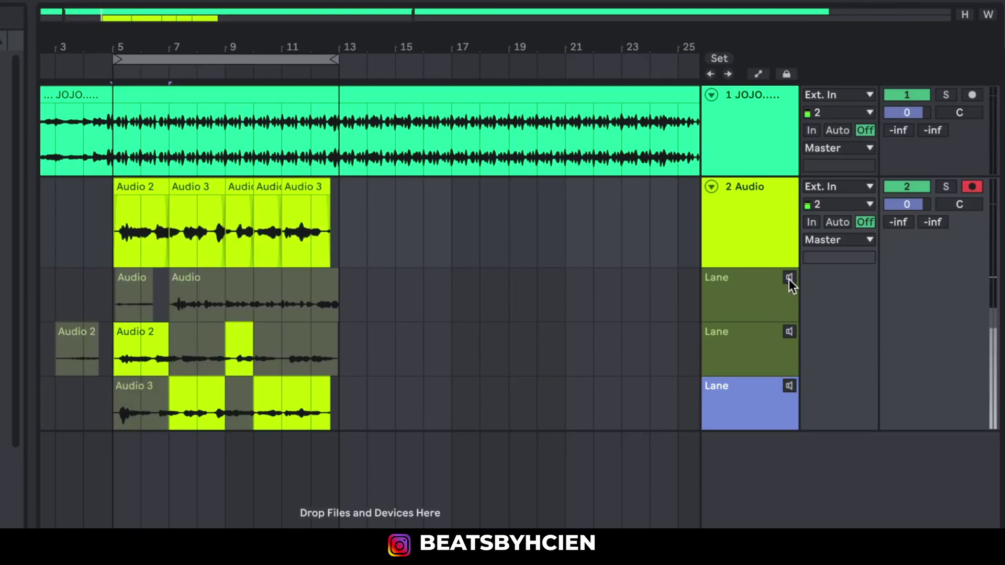
# - Select bars 3 to 16 on the comped Audio track, select the track itself and turn on Draw Mode
pyautogui.moveTo(431, 205); pyautogui.dragTo(66, 194)
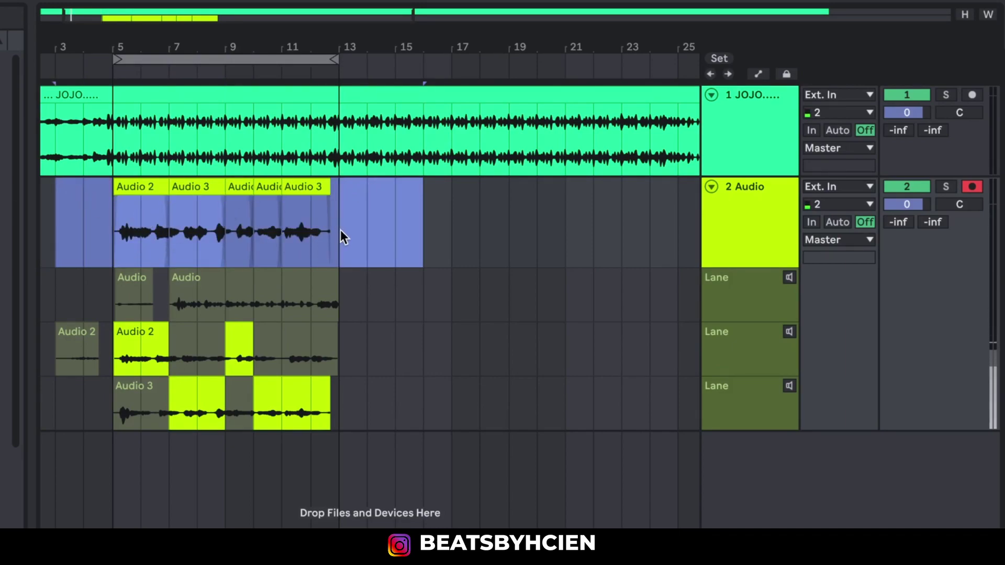
pyautogui.click(717, 241)
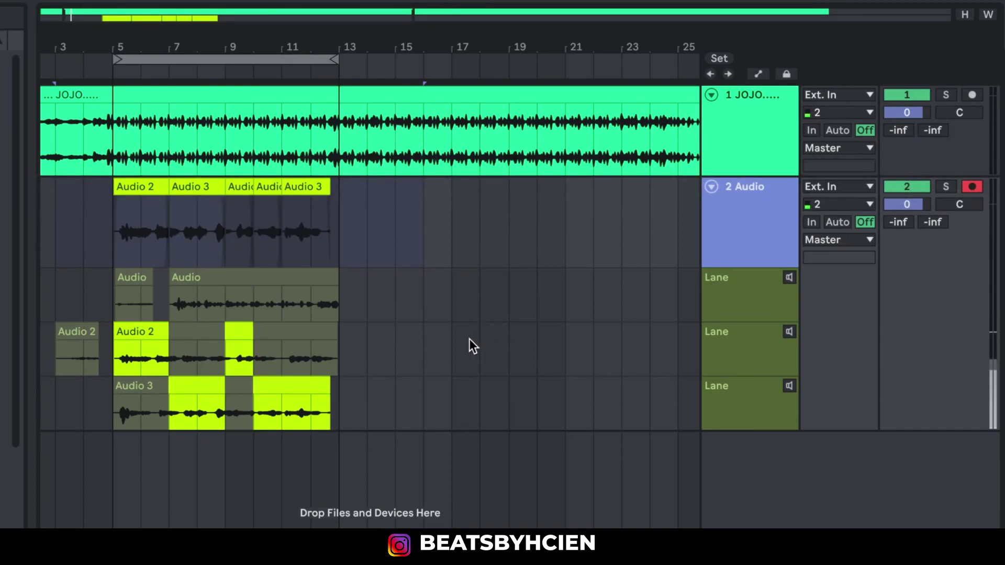
pyautogui.press('b')
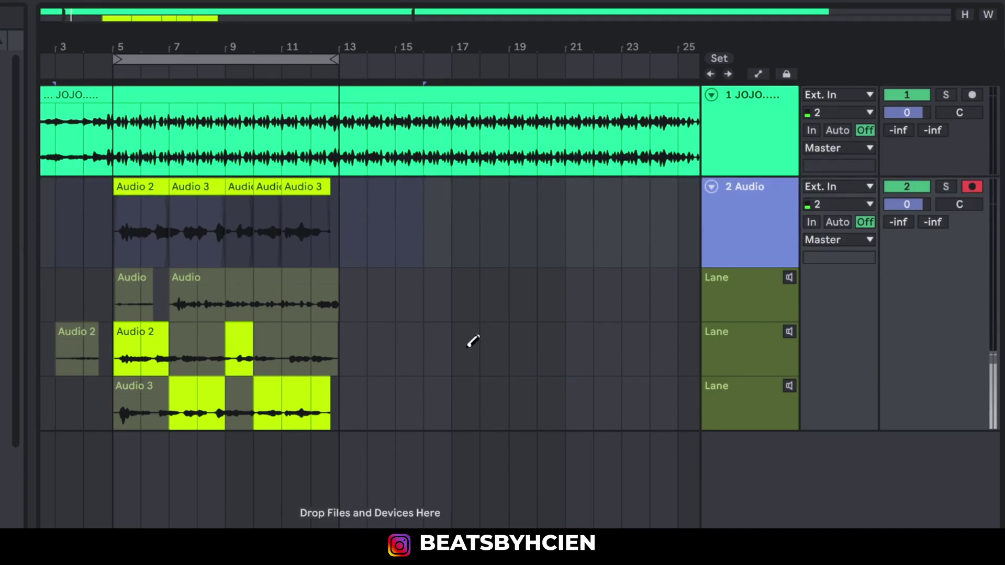
# - Turn off Draw Mode, select bars 3 to 18 on the comped Audio track, and hide its take lanes
pyautogui.press('b')
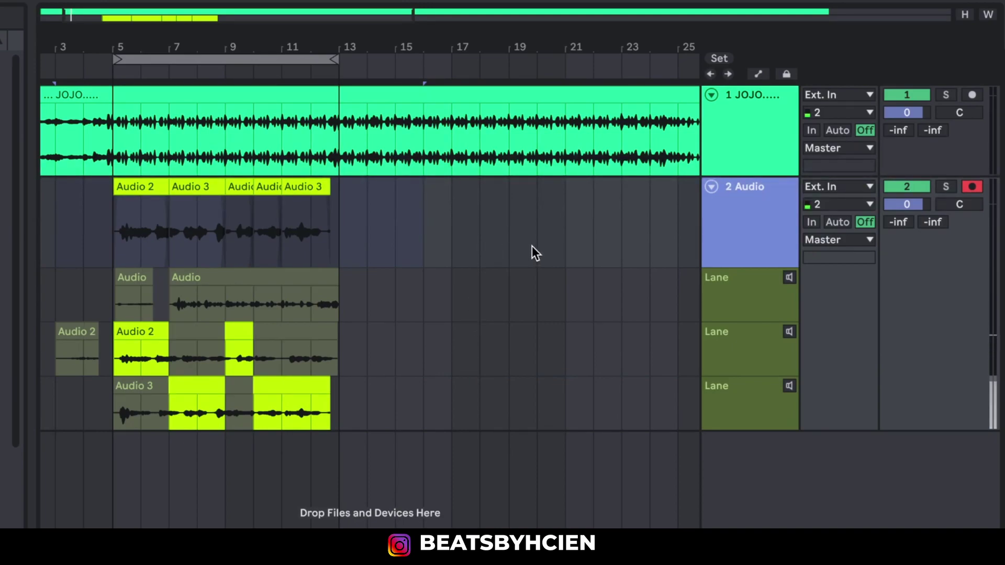
pyautogui.moveTo(479, 215); pyautogui.dragTo(64, 187)
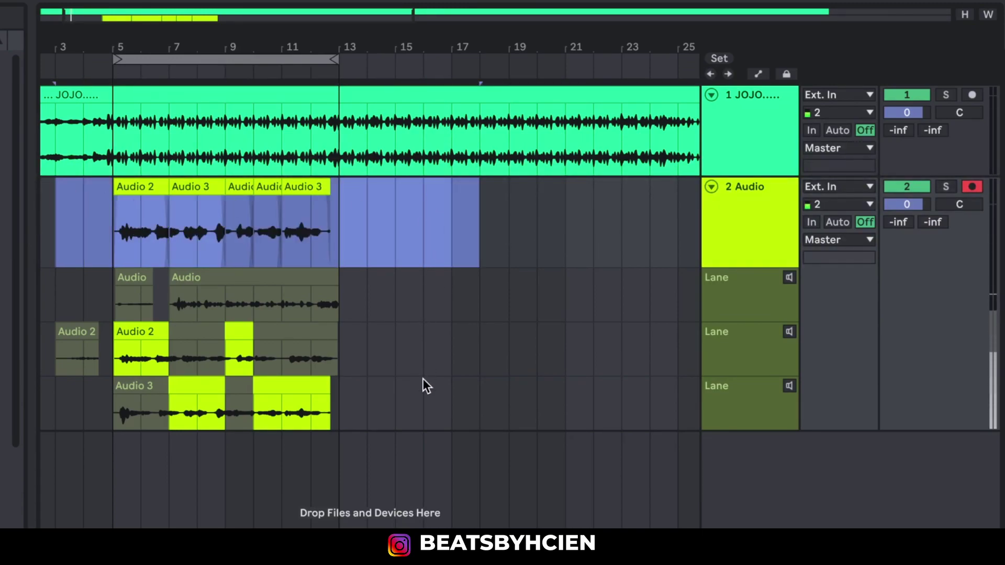
pyautogui.click(734, 215)
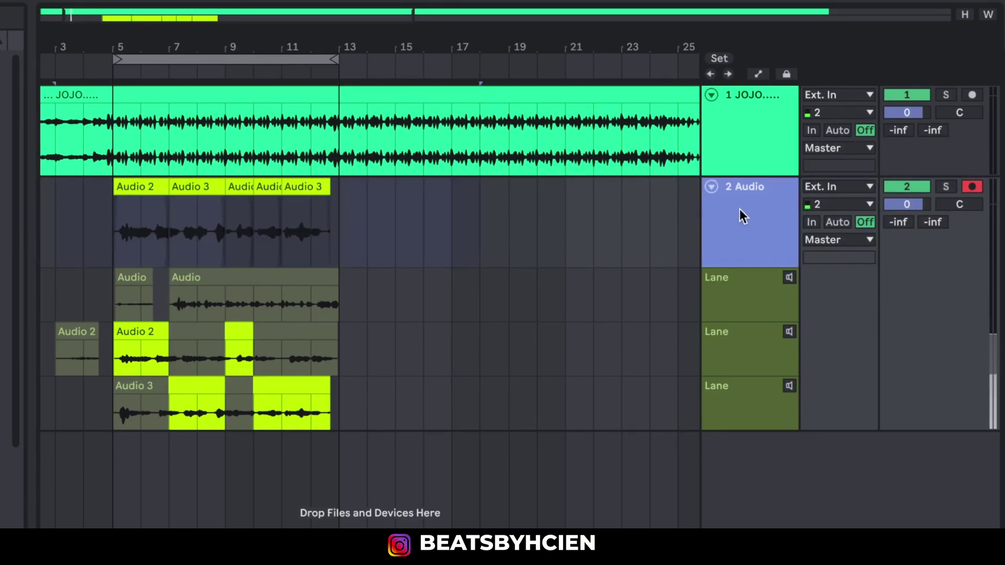
pyautogui.rightClick(740, 209)
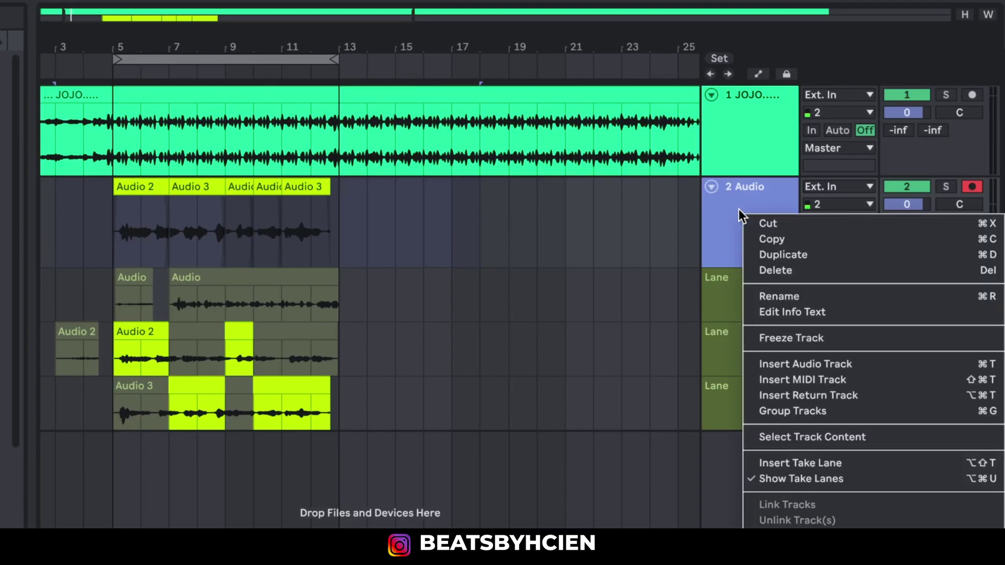
pyautogui.click(760, 477)
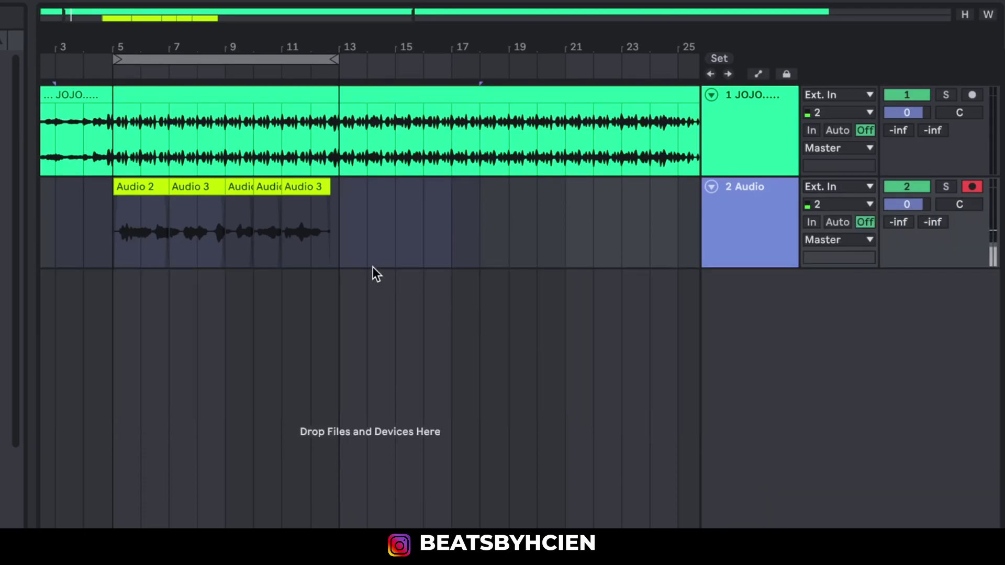
# - Select the comped vocal from bar 5 to 14 and extend the loop's end to bar 43
pyautogui.click(379, 235)
pyautogui.click(340, 217)
pyautogui.moveTo(341, 220); pyautogui.dragTo(111, 214)
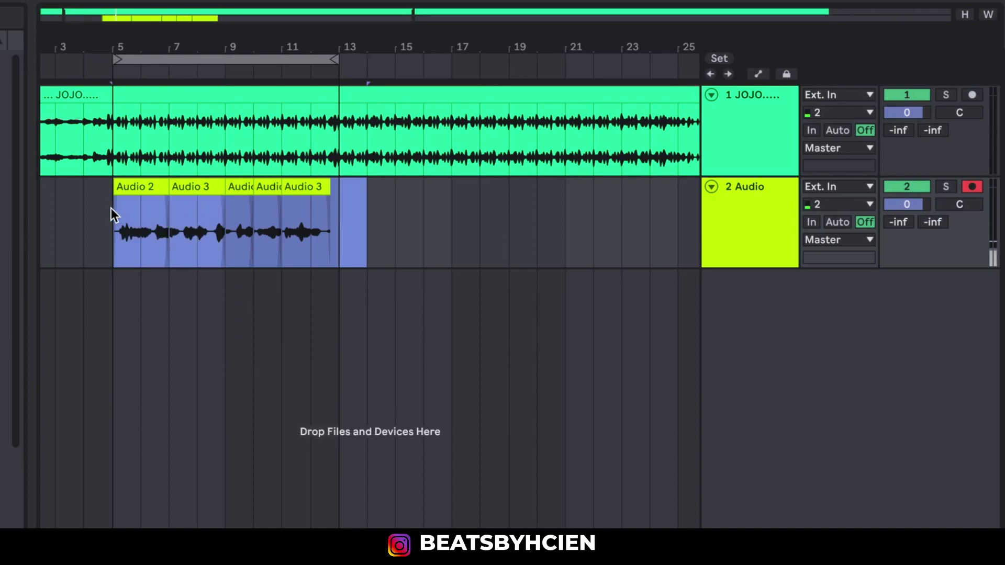
pyautogui.moveTo(259, 50); pyautogui.dragTo(258, 13)
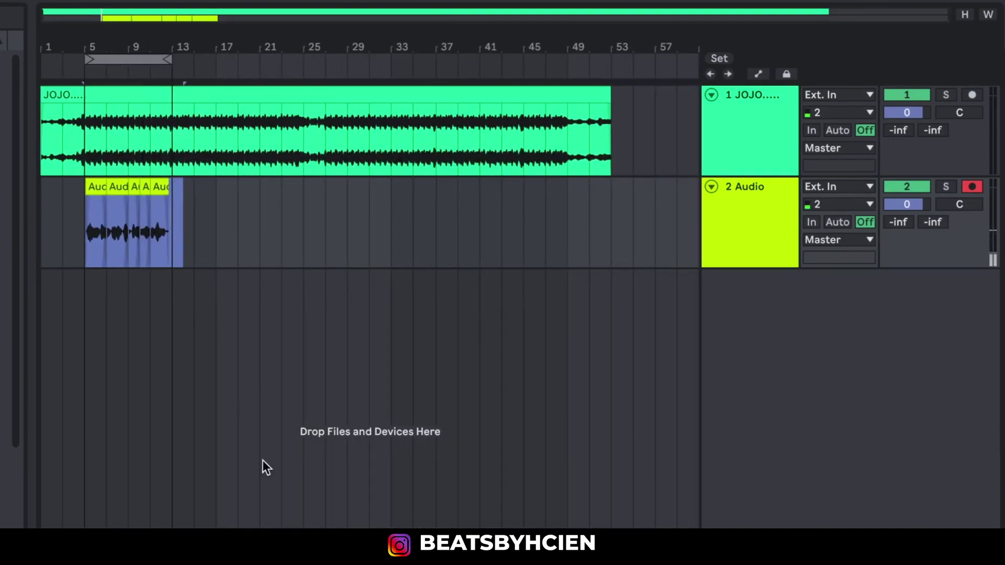
pyautogui.click(193, 306)
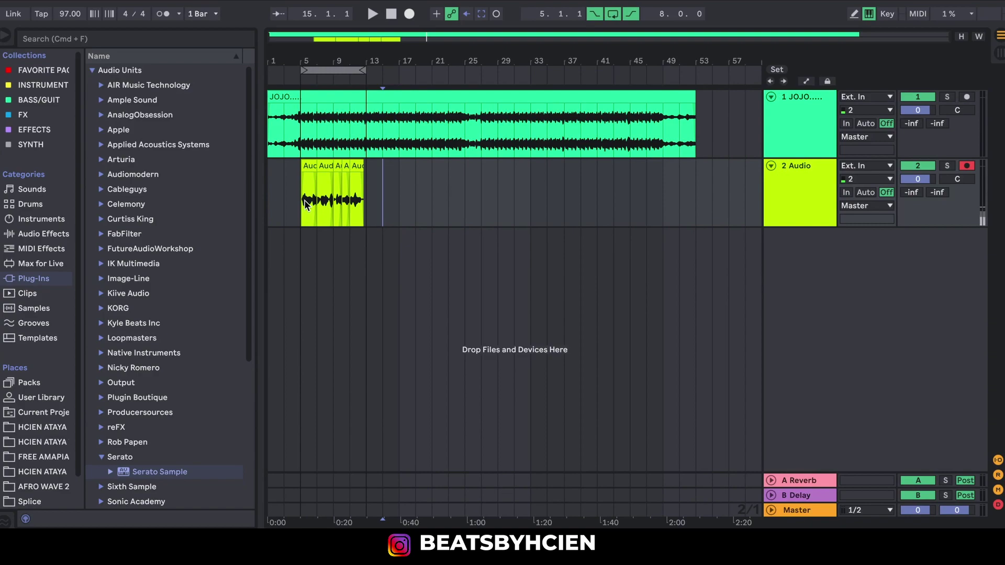
pyautogui.moveTo(364, 69); pyautogui.dragTo(614, 70)
pyautogui.click(372, 204)
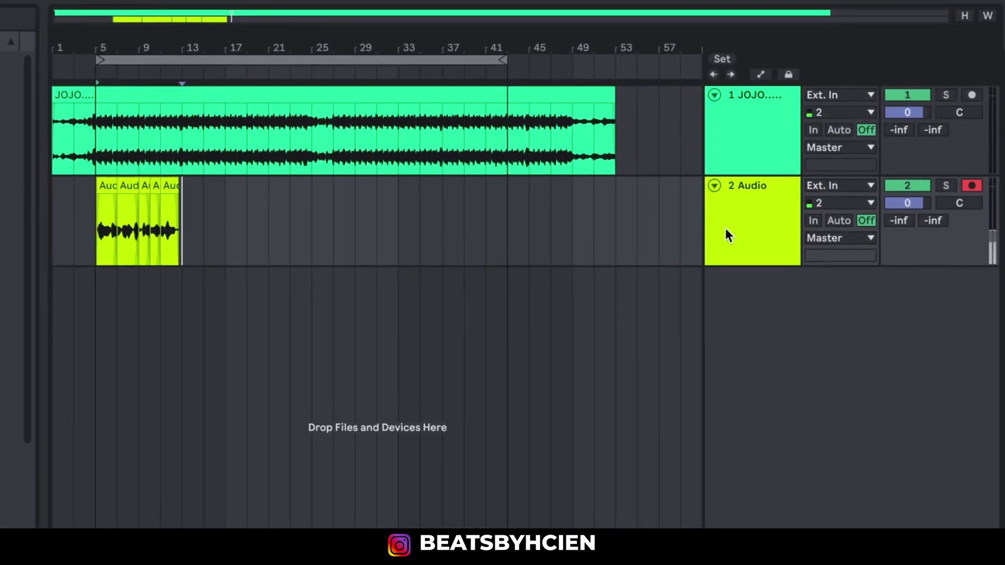
# - Rename the comped Audio track as verse
pyautogui.click(783, 201)
pyautogui.hotkey('ctrl', 'r')
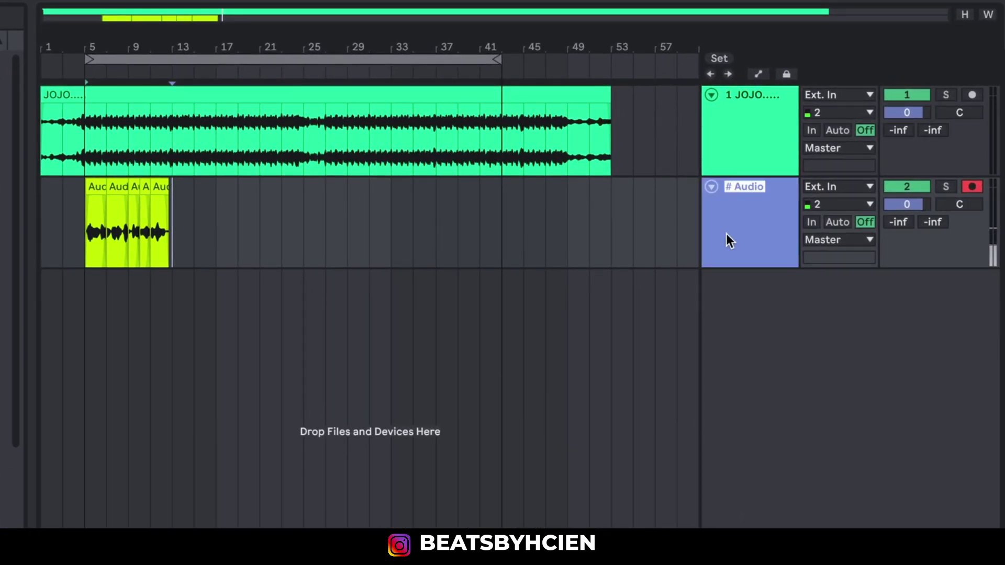
pyautogui.write('bv')
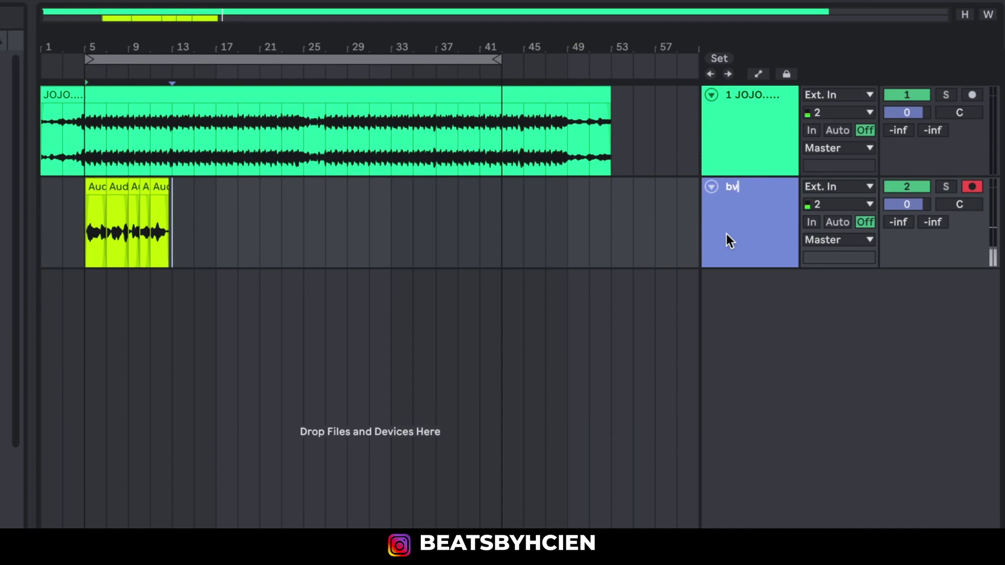
pyautogui.write('erse')
pyautogui.press('Return')
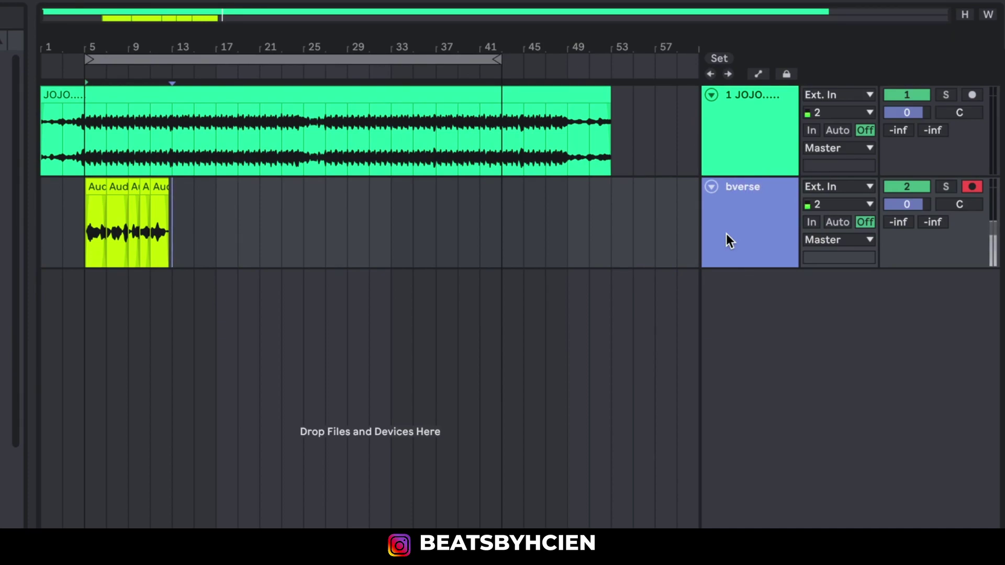
pyautogui.rightClick(763, 200)
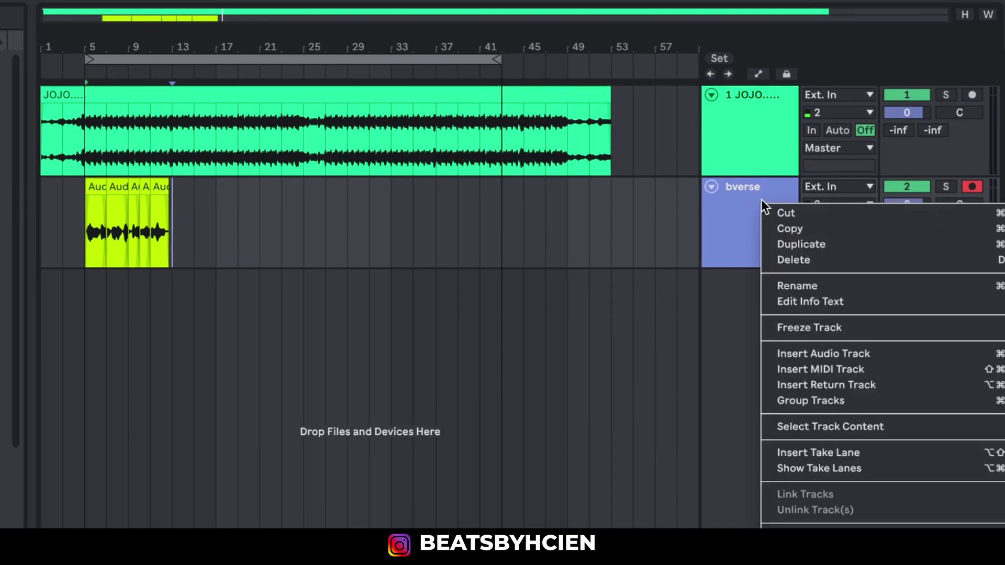
pyautogui.click(798, 287)
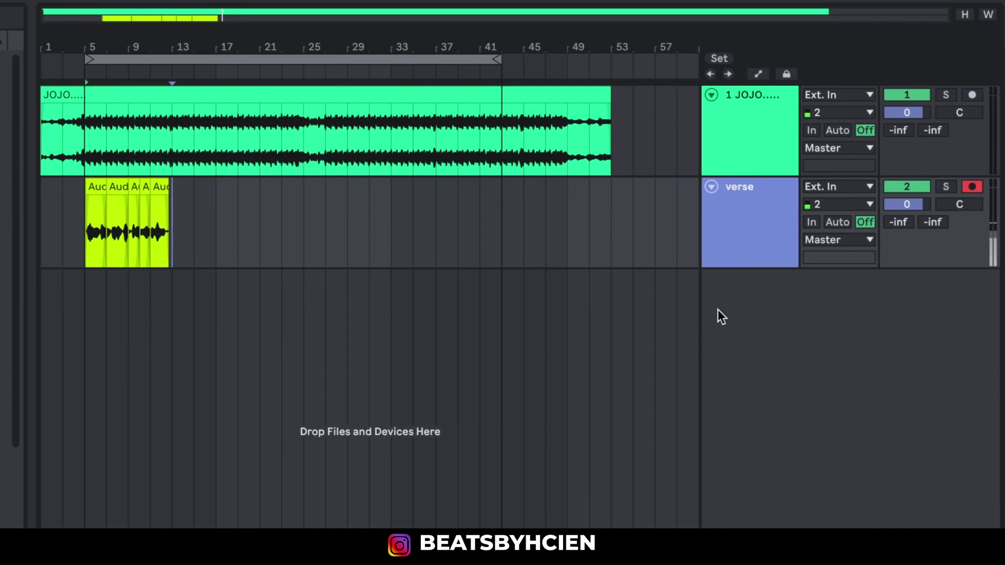
# - Insert an audio track below verse, name it chorus and arm it for recording
pyautogui.rightClick(775, 322)
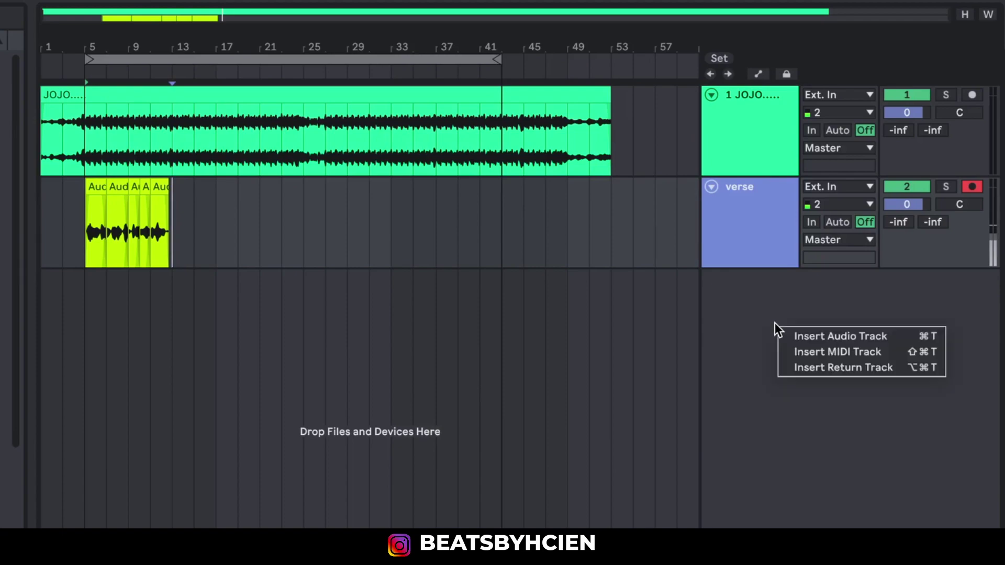
pyautogui.click(792, 336)
pyautogui.hotkey('ctrl', 'r')
pyautogui.write('chorus')
pyautogui.press('Return')
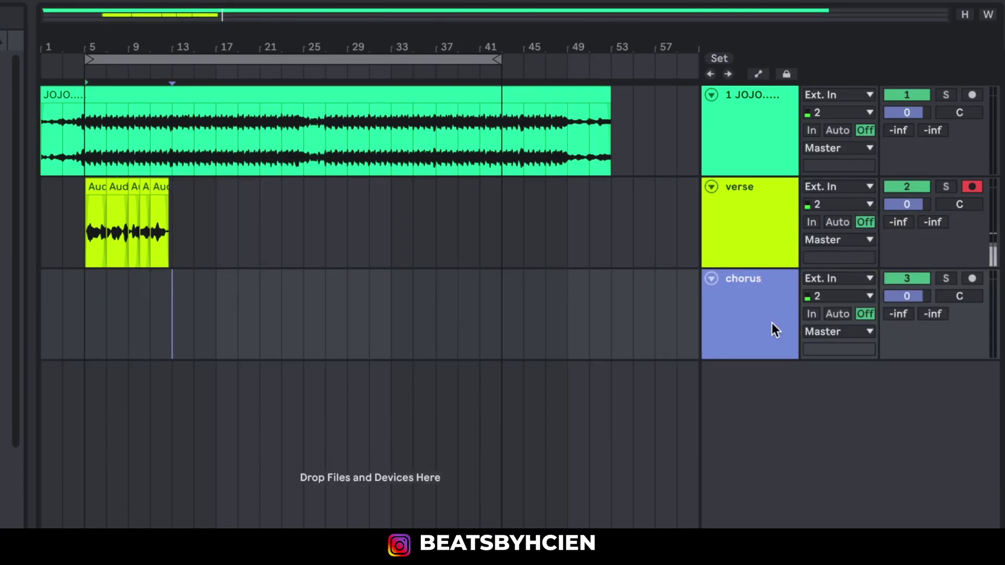
pyautogui.click(972, 278)
pyautogui.click(972, 278)
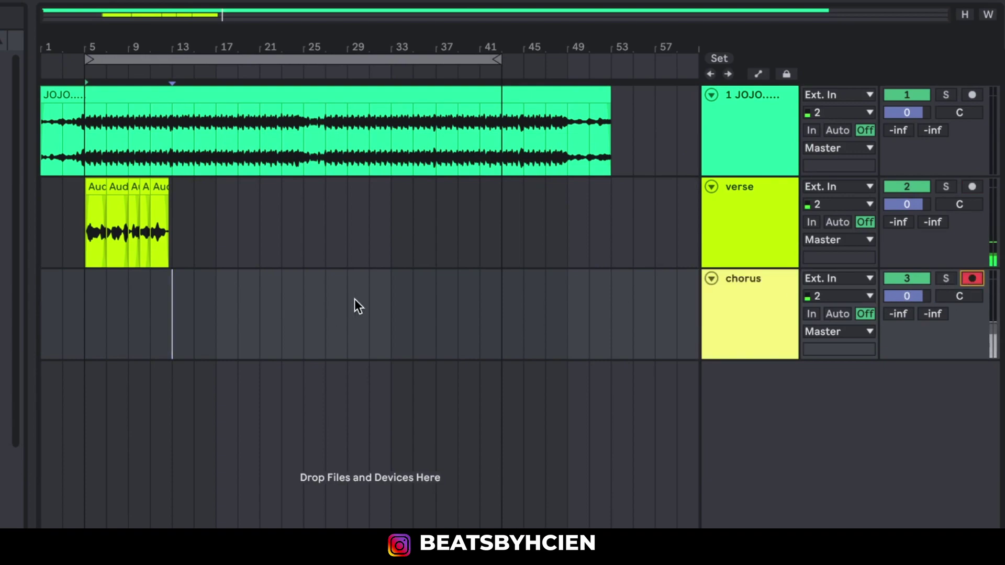
pyautogui.click(523, 335)
# - Insert an audio track below chorus and name it bk up
pyautogui.rightClick(734, 394)
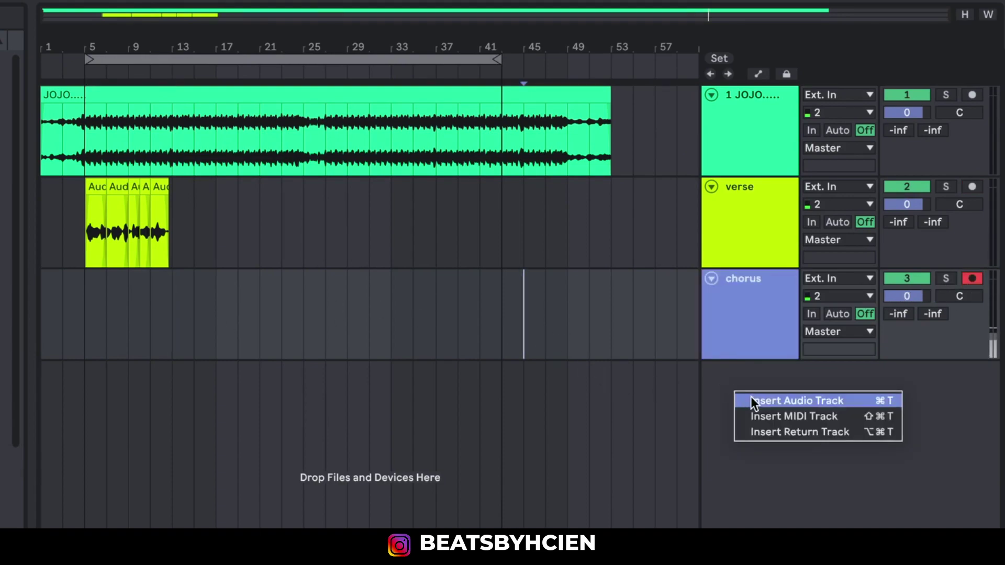
pyautogui.click(751, 399)
pyautogui.click(739, 422)
pyautogui.hotkey('ctrl', 'r')
pyautogui.write('bk up')
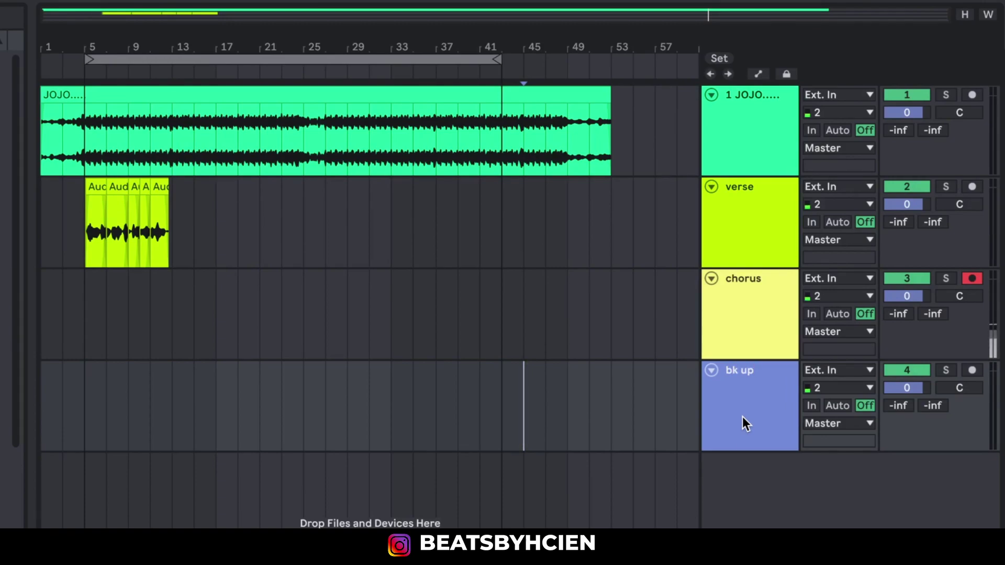
# - Add another audio track named bk up 2, and pan bk up to 25R and bk up 2 to 21L
pyautogui.rightClick(741, 477)
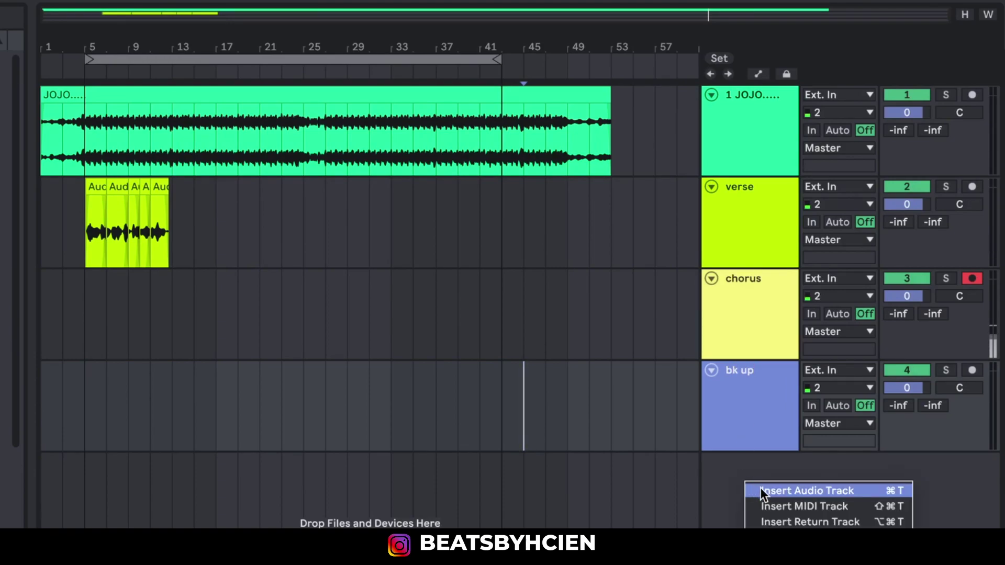
pyautogui.click(761, 490)
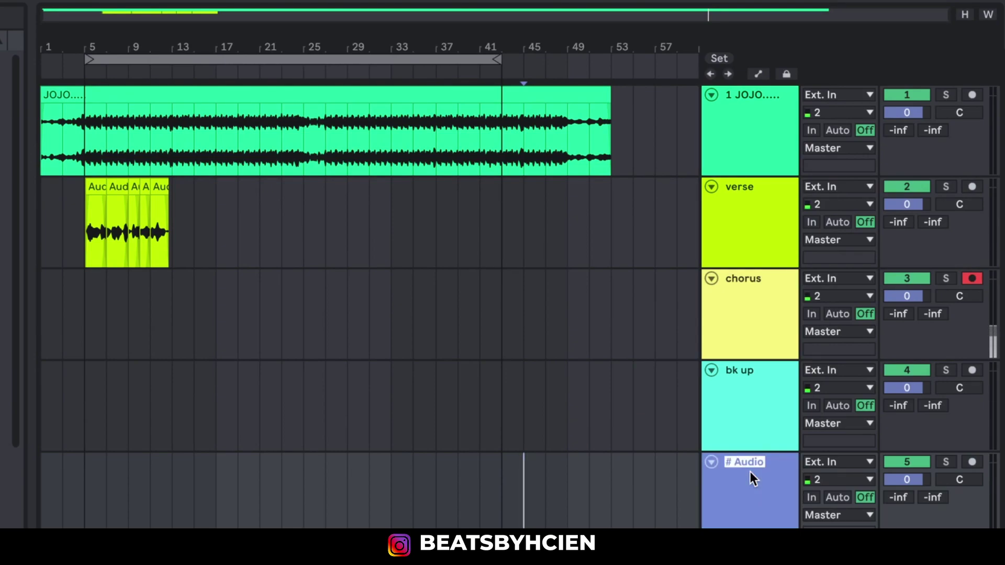
pyautogui.write('2')
pyautogui.moveTo(951, 388); pyautogui.dragTo(951, 386)
pyautogui.moveTo(951, 478); pyautogui.dragTo(955, 482)
# - Select bars 5 to 15 on the verse track, fold the track, and lower the chorus volume to -1.5
pyautogui.moveTo(199, 215); pyautogui.dragTo(82, 203)
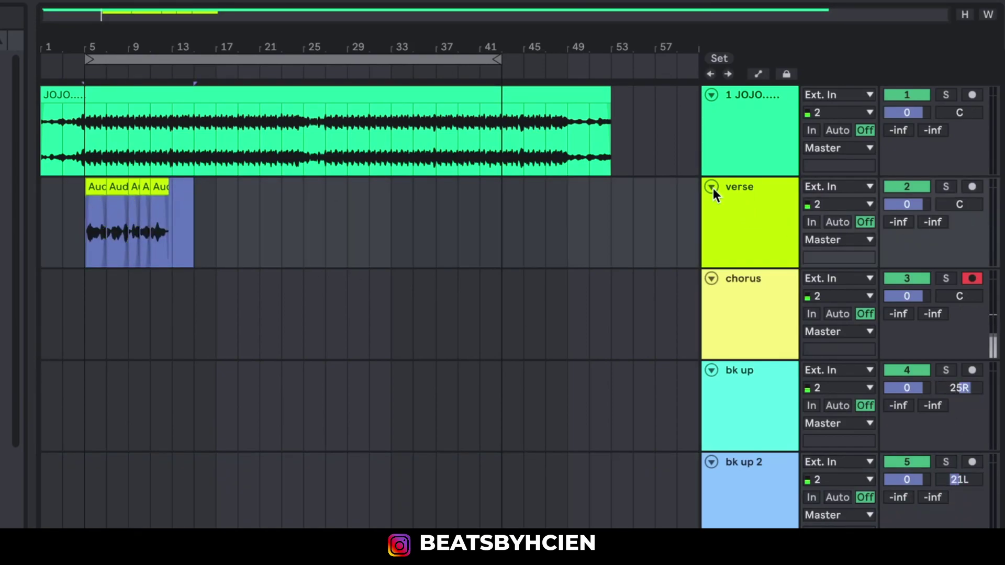
pyautogui.click(711, 187)
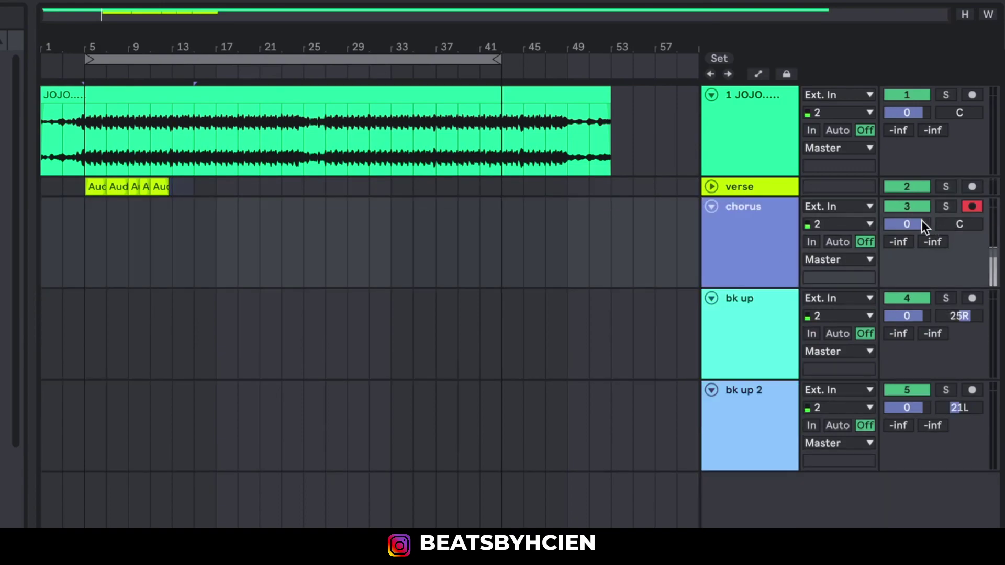
pyautogui.moveTo(926, 221); pyautogui.dragTo(916, 222)
pyautogui.click(772, 186)
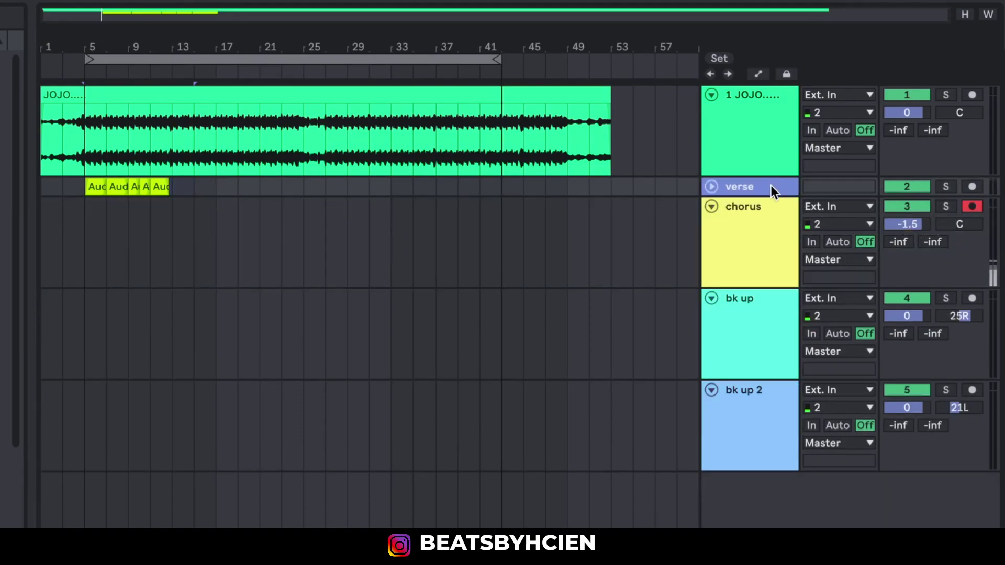
pyautogui.click(764, 240)
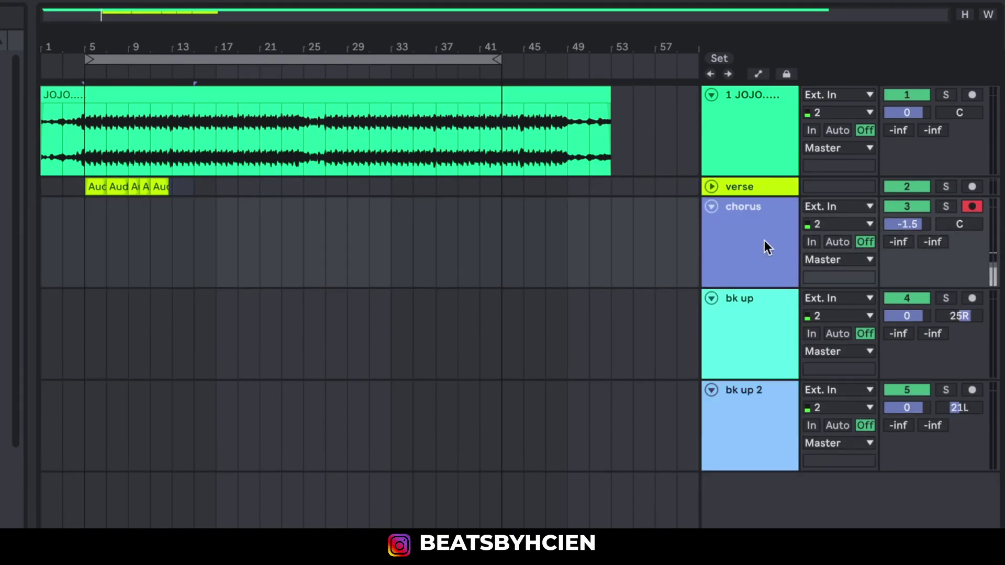
# - Group the bk up and bk up 2 tracks and fold the group
pyautogui.click(754, 331)
pyautogui.keyDown('shift'); pyautogui.click(755, 432); pyautogui.keyUp('shift')
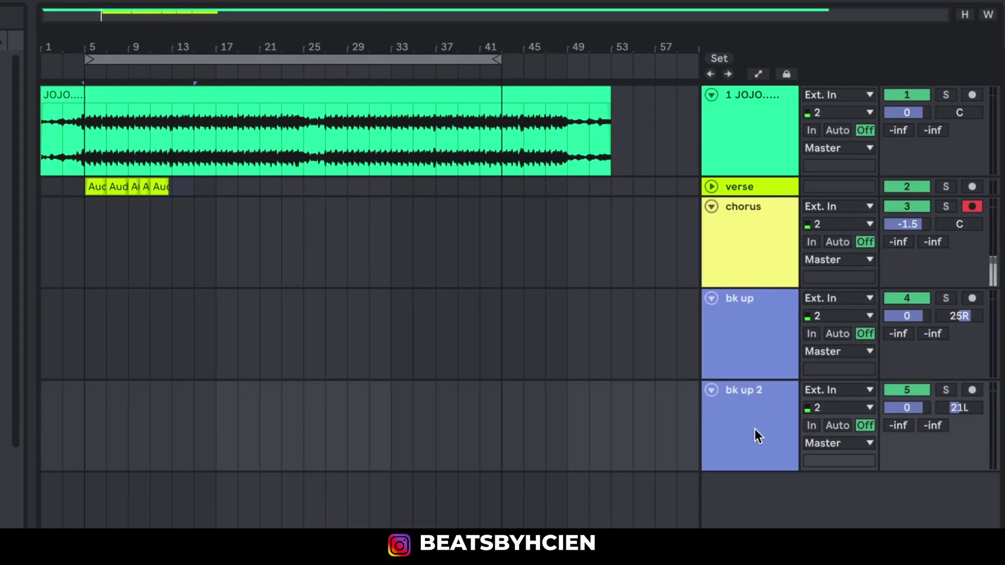
pyautogui.click(752, 397)
pyautogui.hotkey('ctrl', 'g')
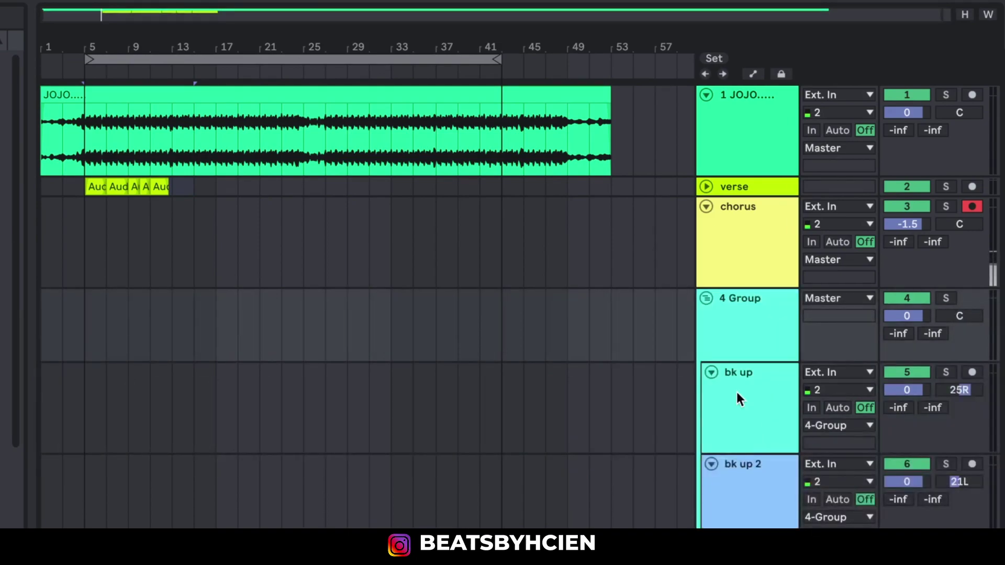
pyautogui.click(734, 319)
pyautogui.moveTo(214, 40); pyautogui.dragTo(214, 38)
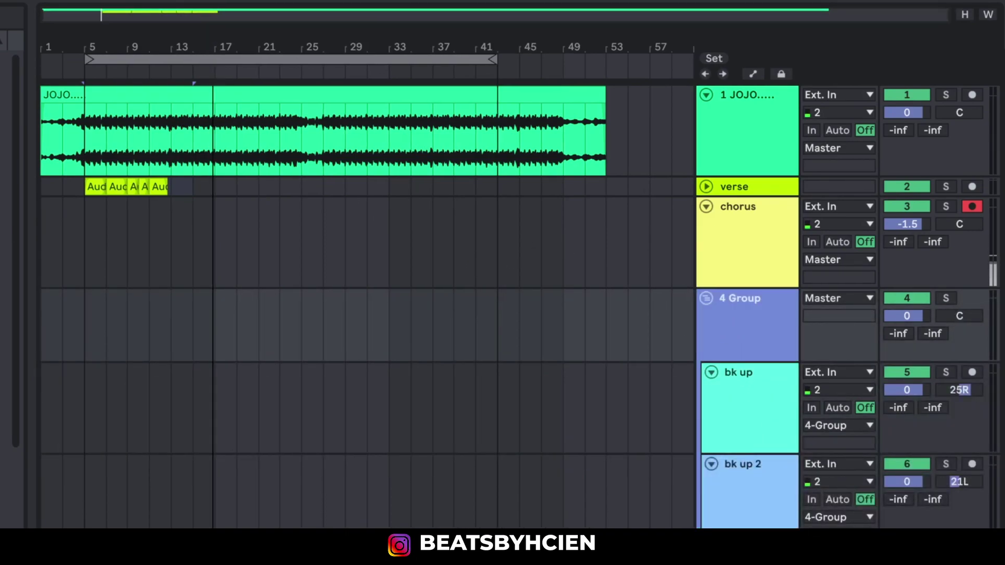
pyautogui.click(705, 299)
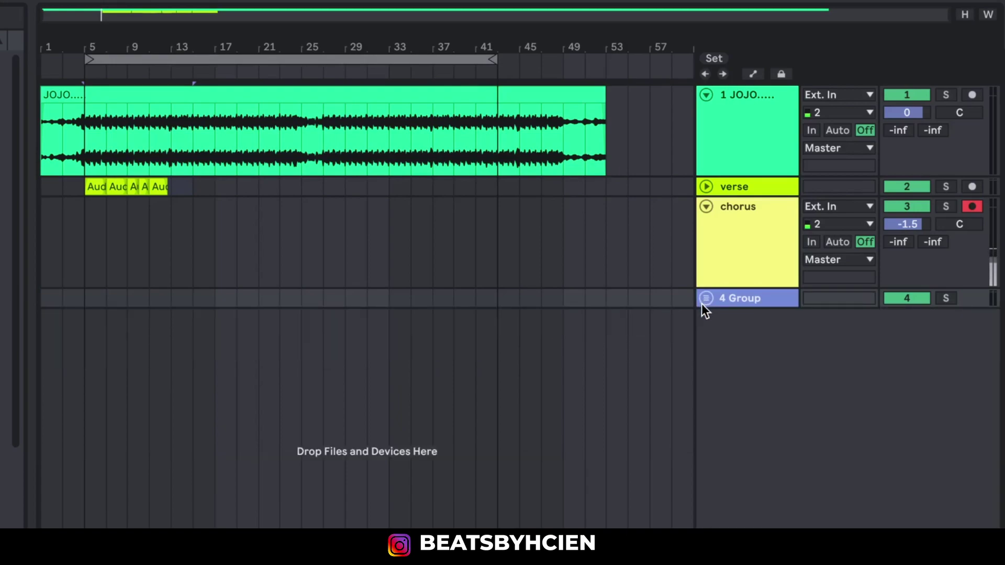
# - Switch record arming to the verse track and back to the chorus track
pyautogui.click(710, 260)
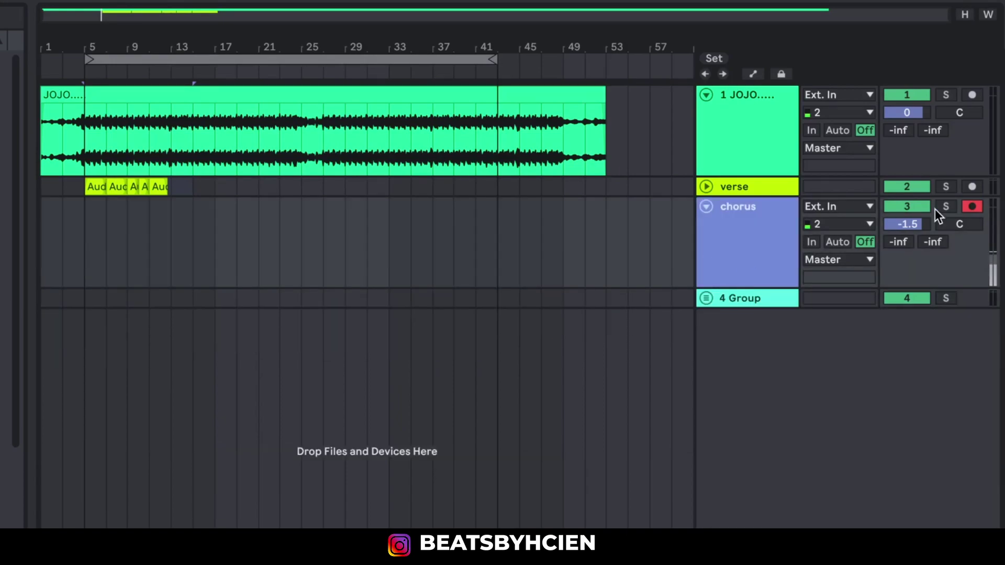
pyautogui.click(972, 187)
pyautogui.click(972, 206)
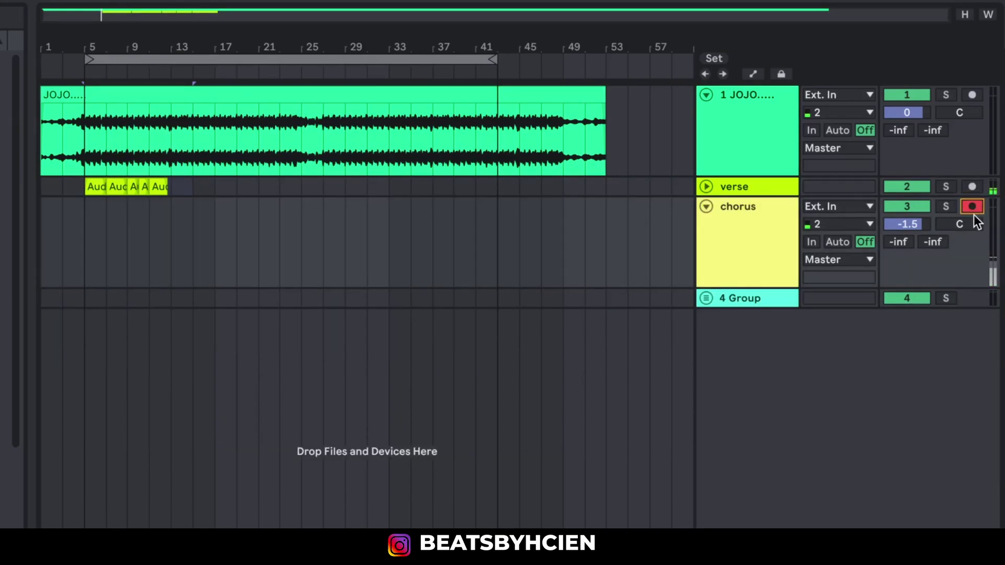
# - Turn off looping and set the punch-in/punch-out range to start at bar 13 with a length of 8 bars
pyautogui.click(591, 1)
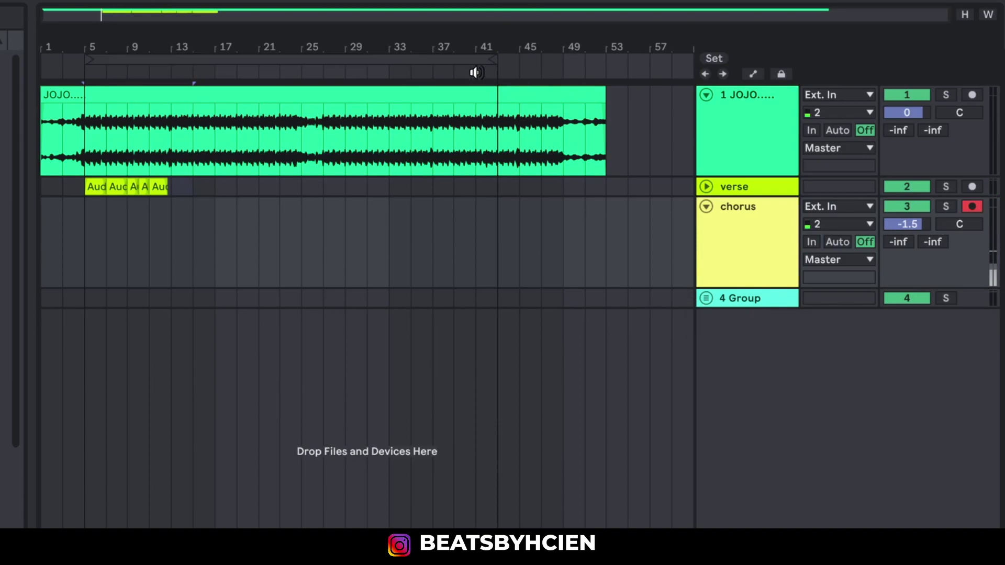
pyautogui.moveTo(92, 60); pyautogui.dragTo(144, 84)
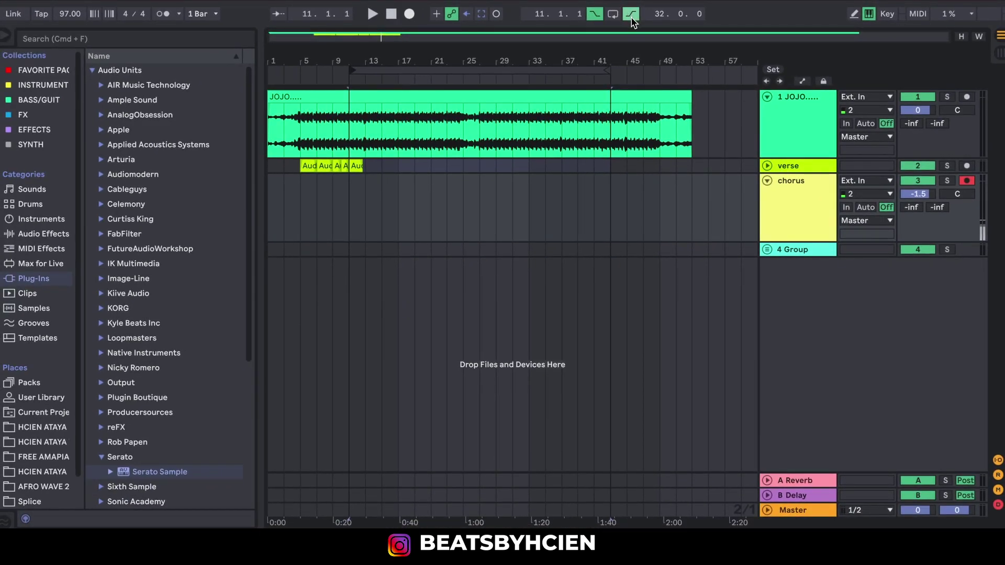
pyautogui.moveTo(354, 71); pyautogui.dragTo(368, 78)
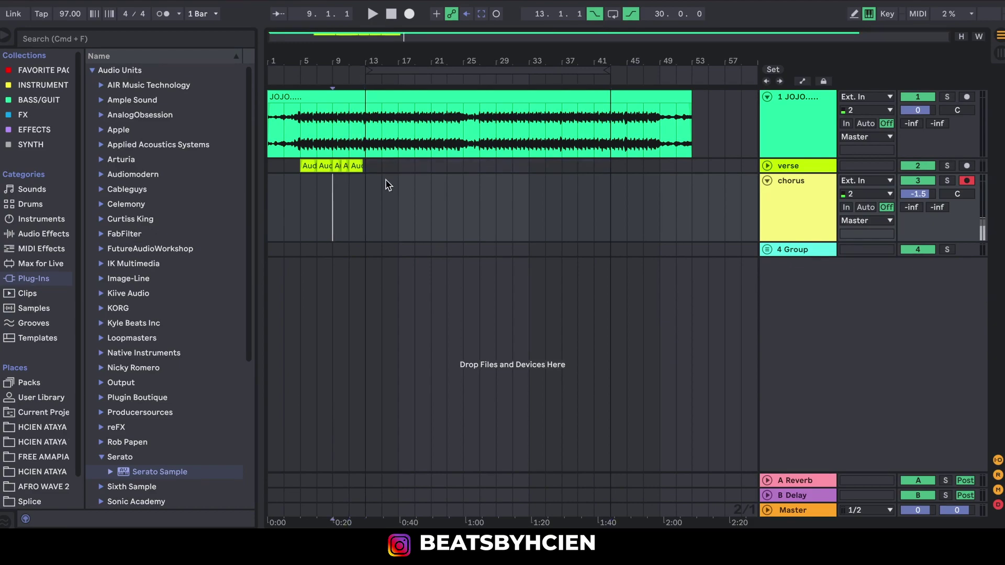
pyautogui.moveTo(609, 71); pyautogui.dragTo(420, 113)
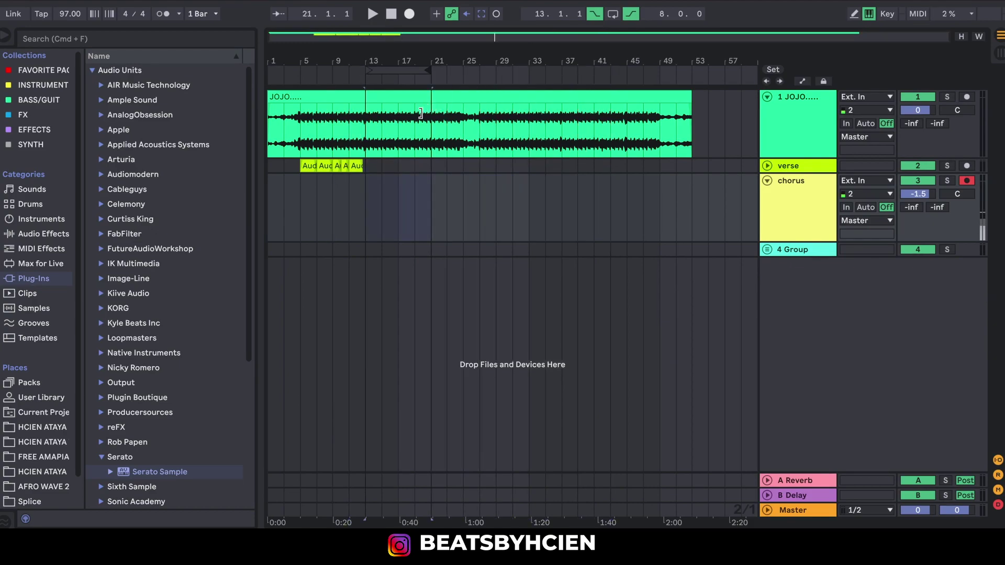
# - Record a punch-in take on the chorus track from bar 13, starting playback at bar 9
pyautogui.click(333, 192)
pyautogui.click(409, 14)
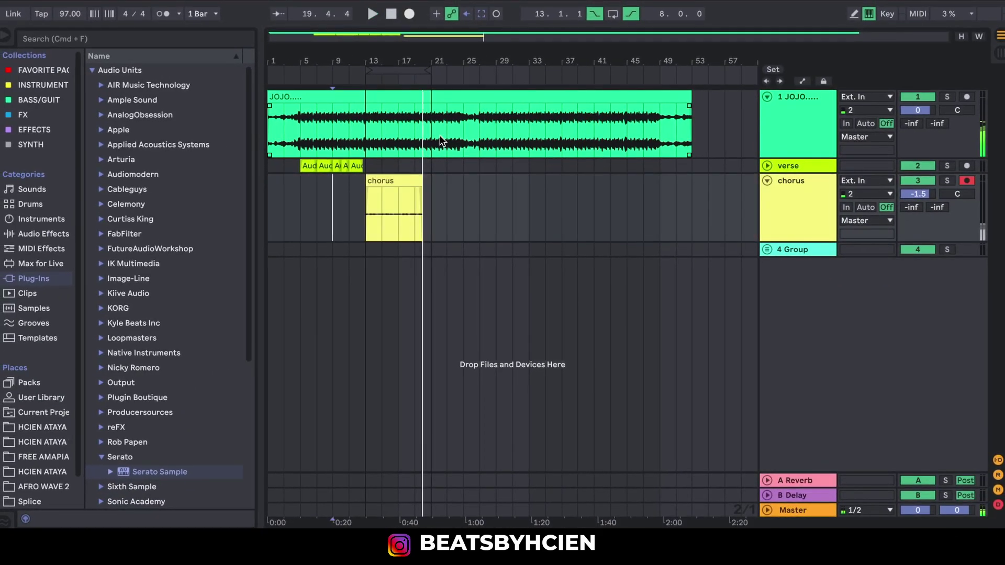
pyautogui.press('space')
# - Raise the recorded chorus clip's gain to 22.8 dB and hide the clip view
pyautogui.doubleClick(395, 217)
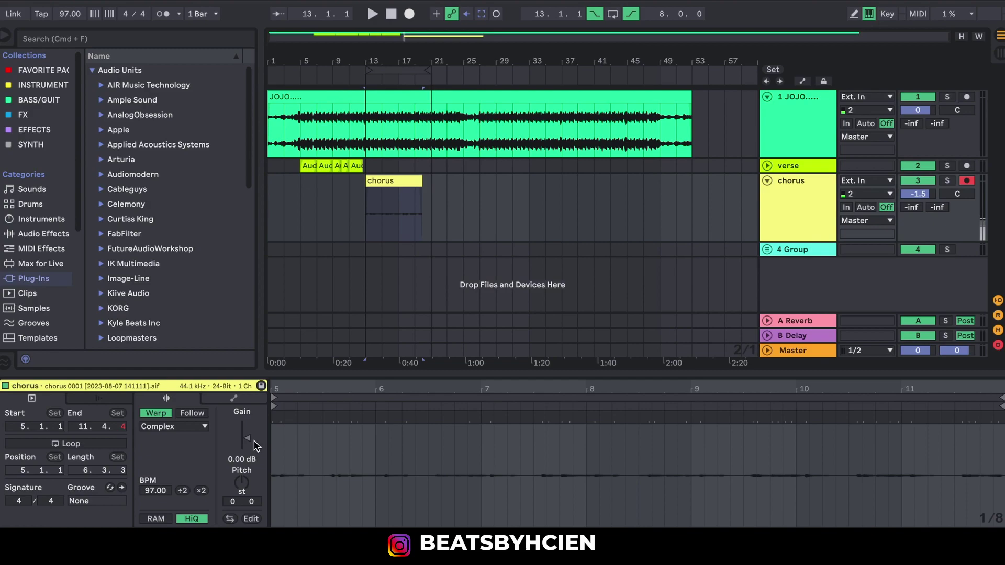
pyautogui.moveTo(247, 438); pyautogui.dragTo(247, 423)
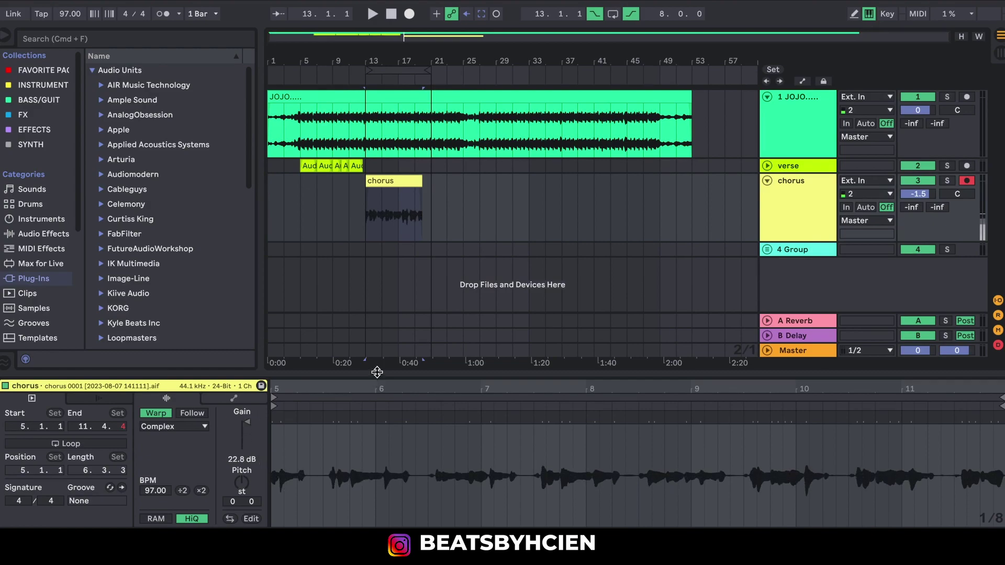
pyautogui.press('alt+super+l')
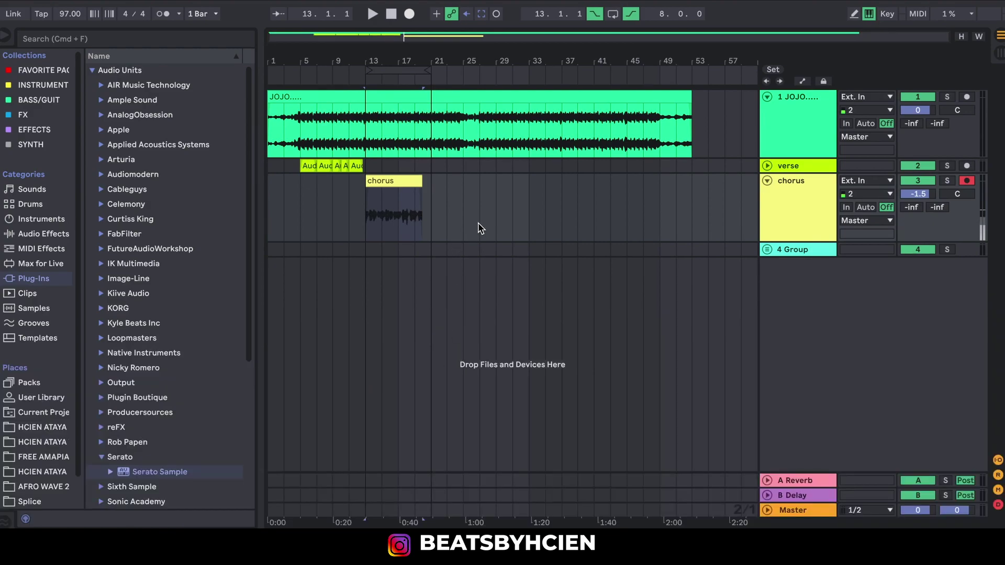
# - Record a short second take over the chorus clip, starting at bar 13
pyautogui.click(800, 201)
pyautogui.moveTo(367, 214); pyautogui.dragTo(436, 208)
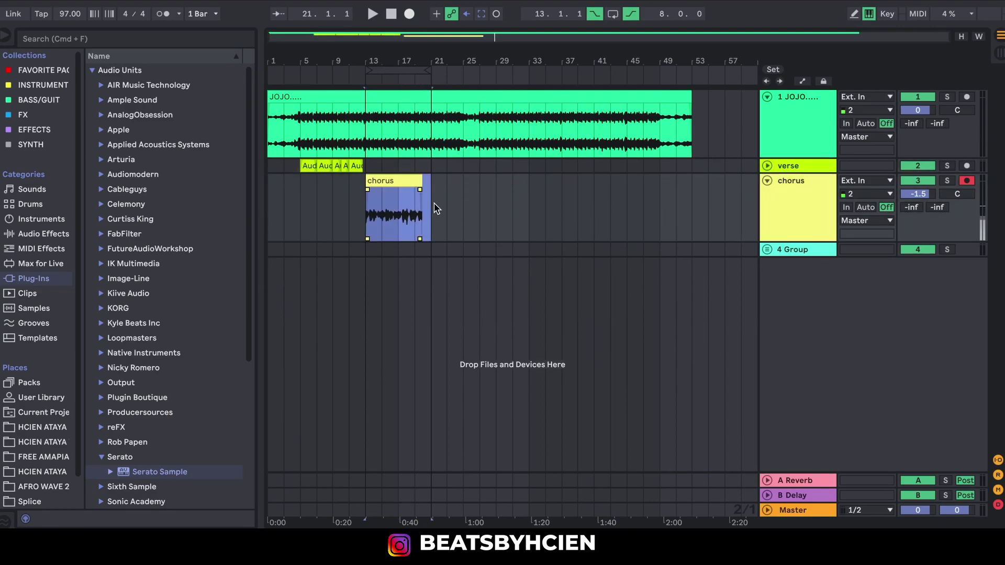
pyautogui.click(365, 212)
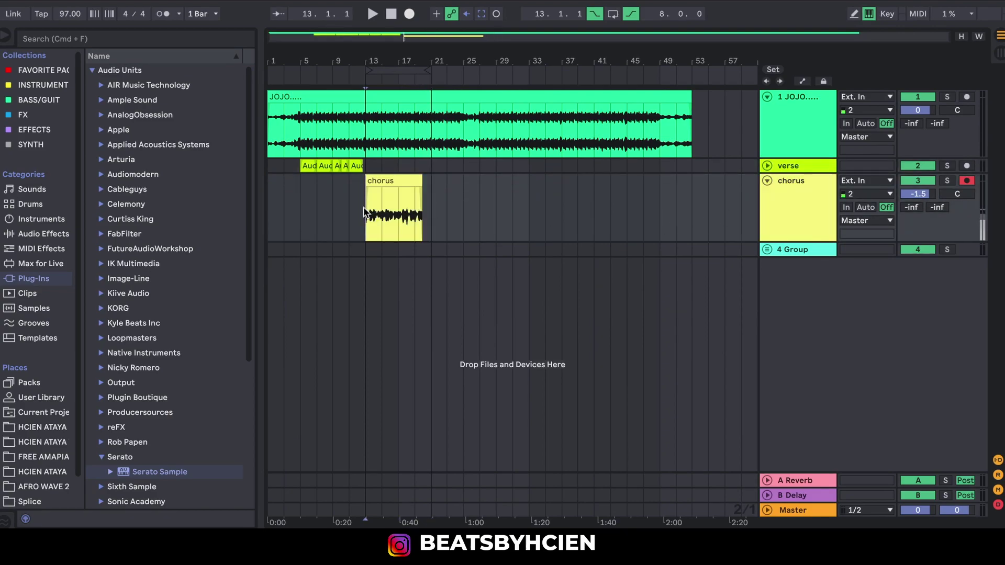
pyautogui.click(408, 14)
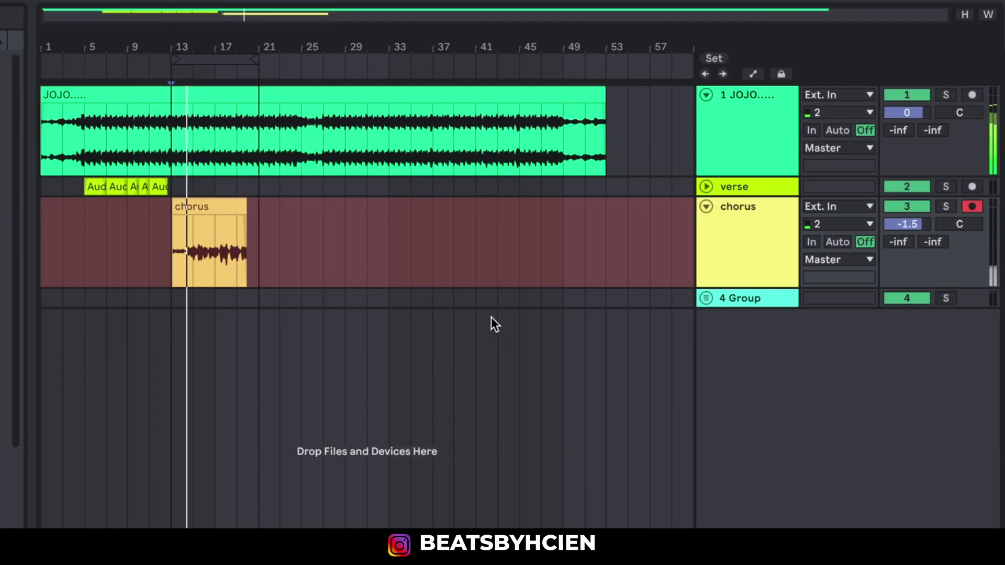
pyautogui.press('space')
# - Show the chorus track's take lanes and zoom the arrangement in to about bars 11 to 21
pyautogui.click(753, 237)
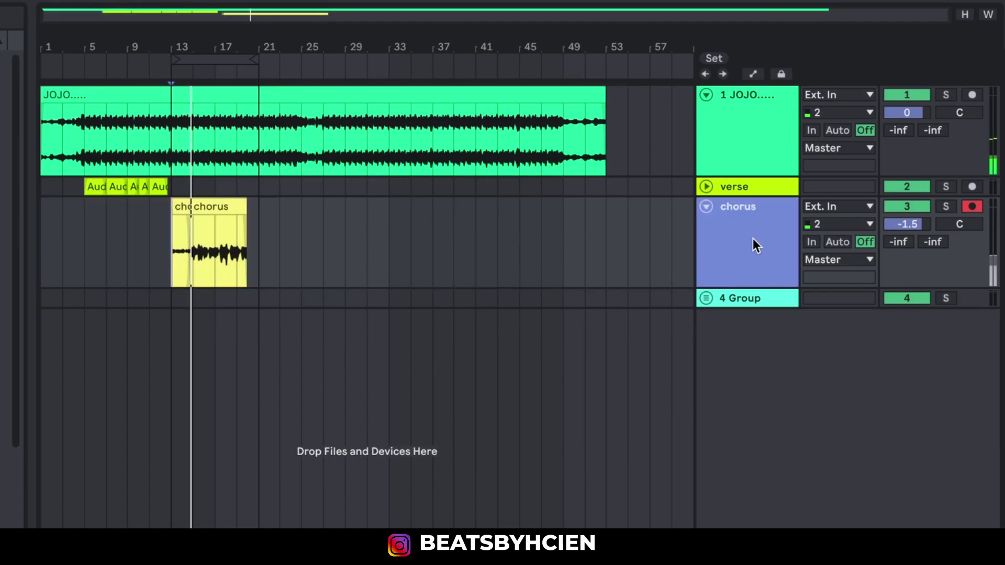
pyautogui.rightClick(752, 238)
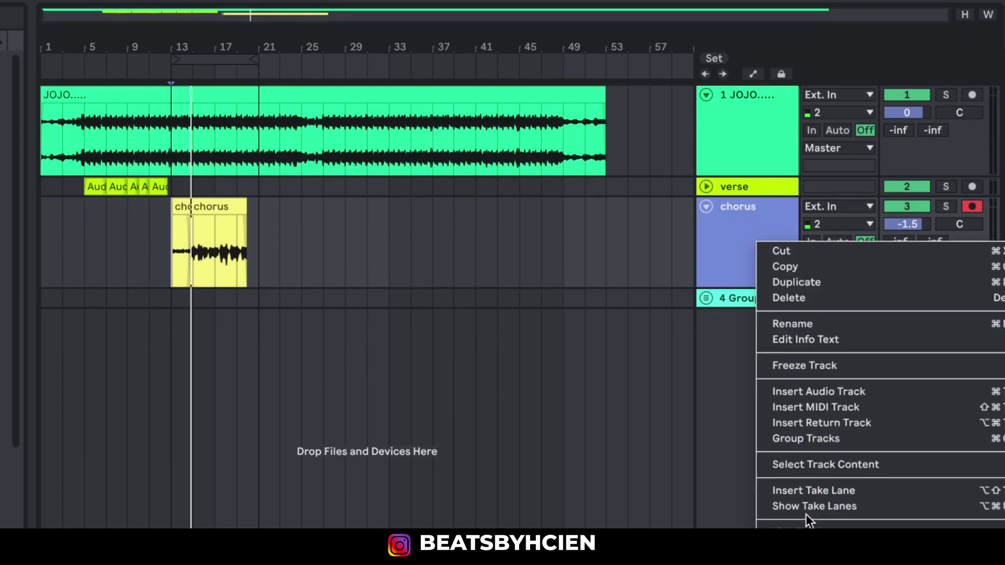
pyautogui.click(785, 506)
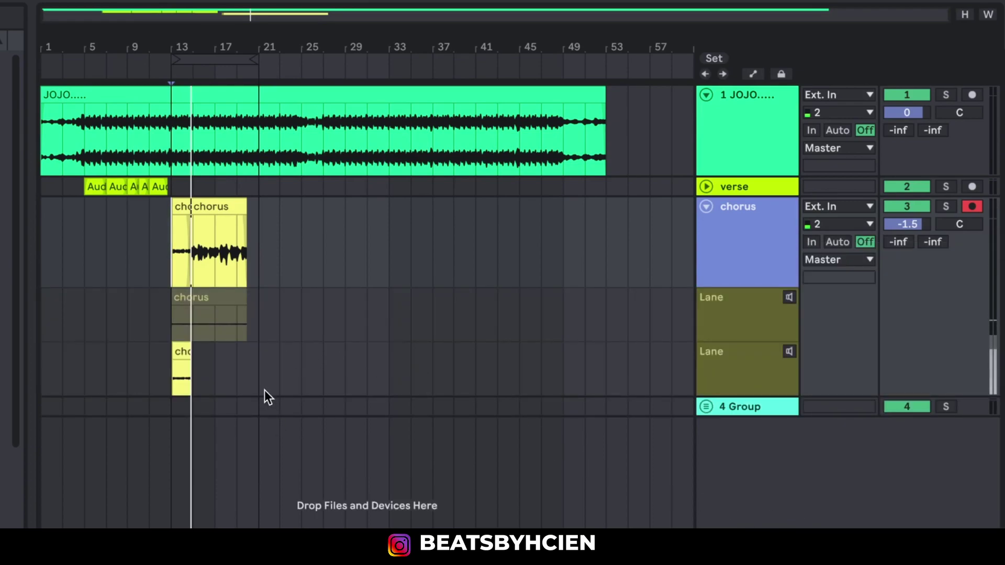
pyautogui.moveTo(261, 390); pyautogui.dragTo(152, 321)
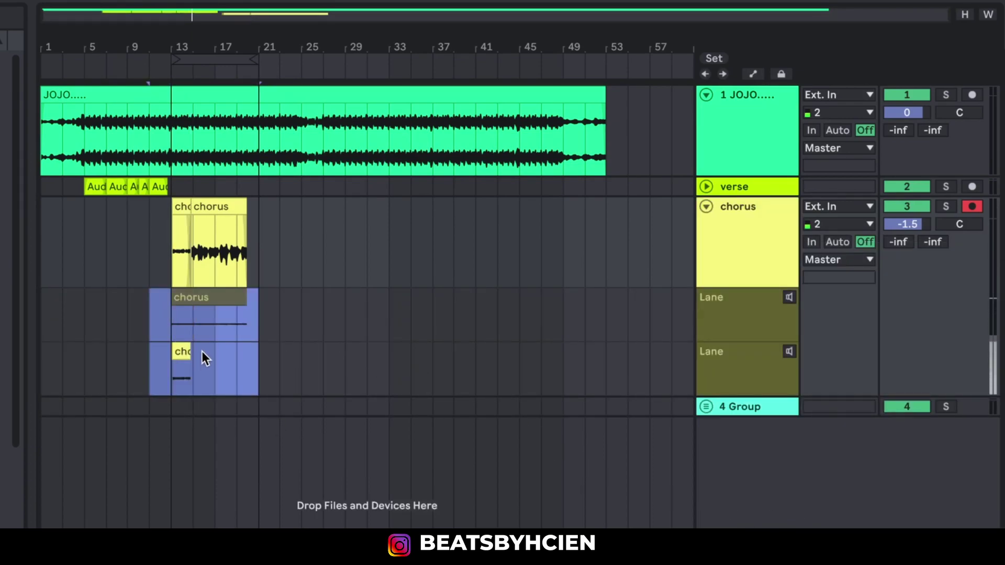
pyautogui.click(279, 363)
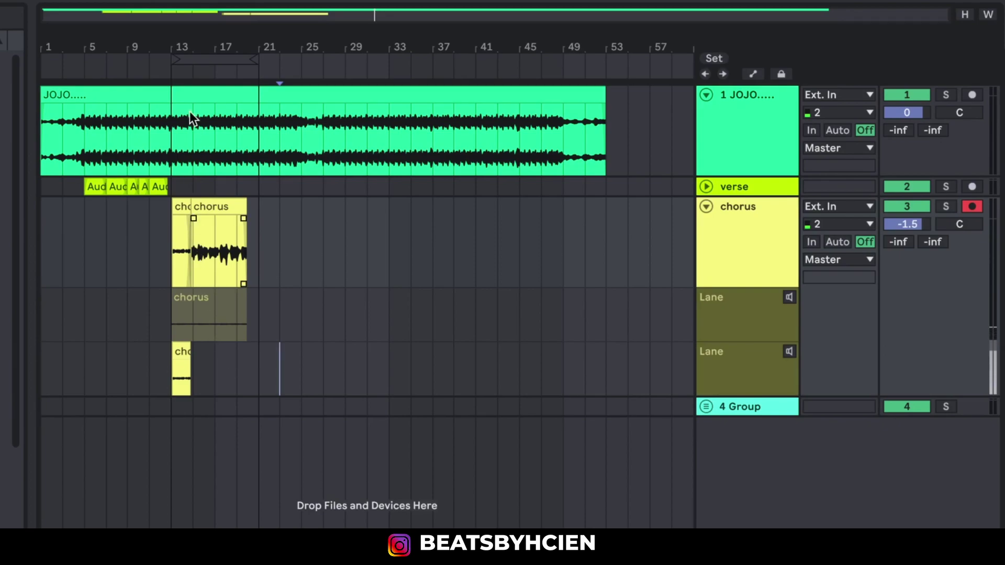
pyautogui.moveTo(180, 46); pyautogui.dragTo(179, 84)
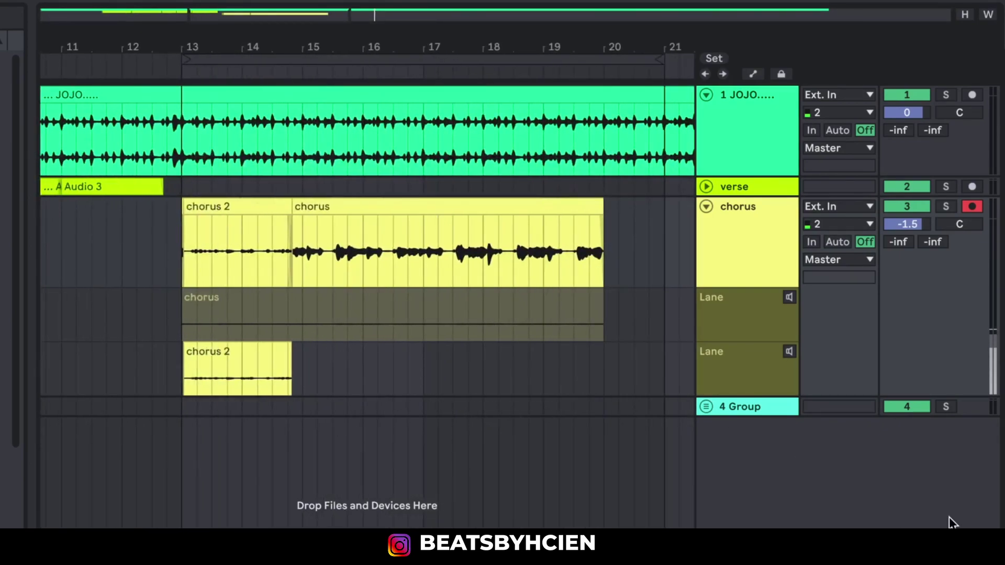
# - Audition the first chorus take lane and raise its clip gain to 23.1 dB
pyautogui.click(792, 300)
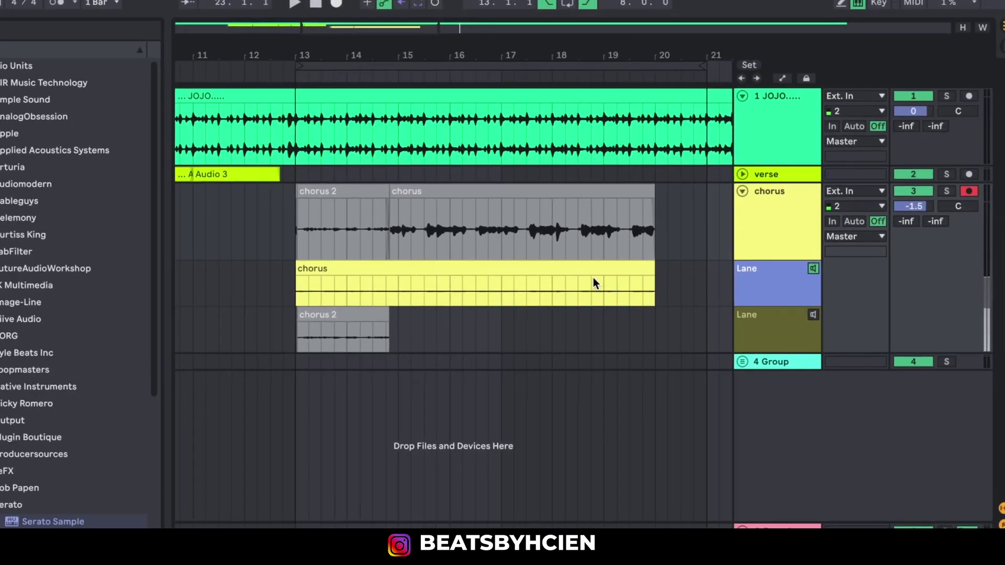
pyautogui.doubleClick(517, 298)
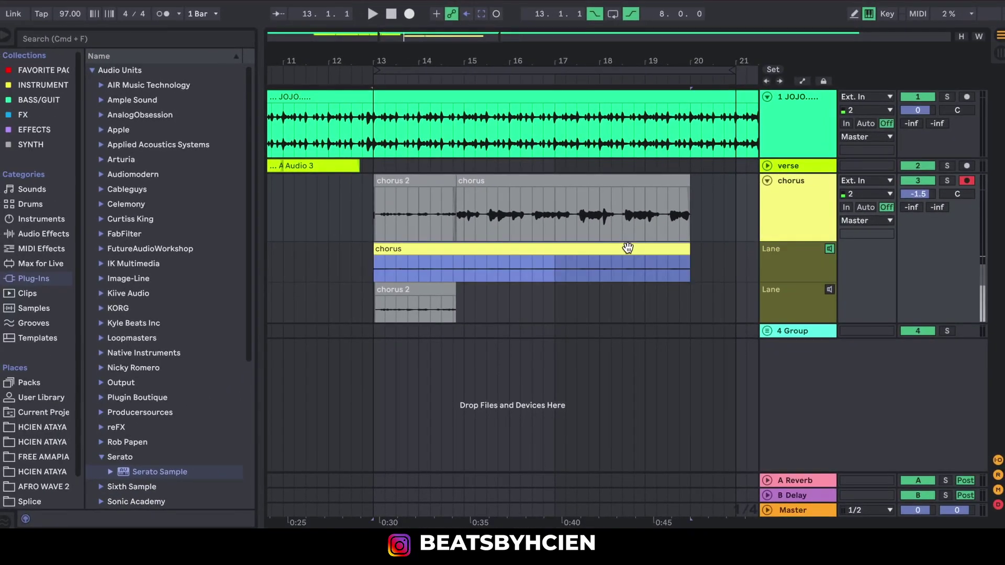
pyautogui.moveTo(256, 440); pyautogui.dragTo(257, 418)
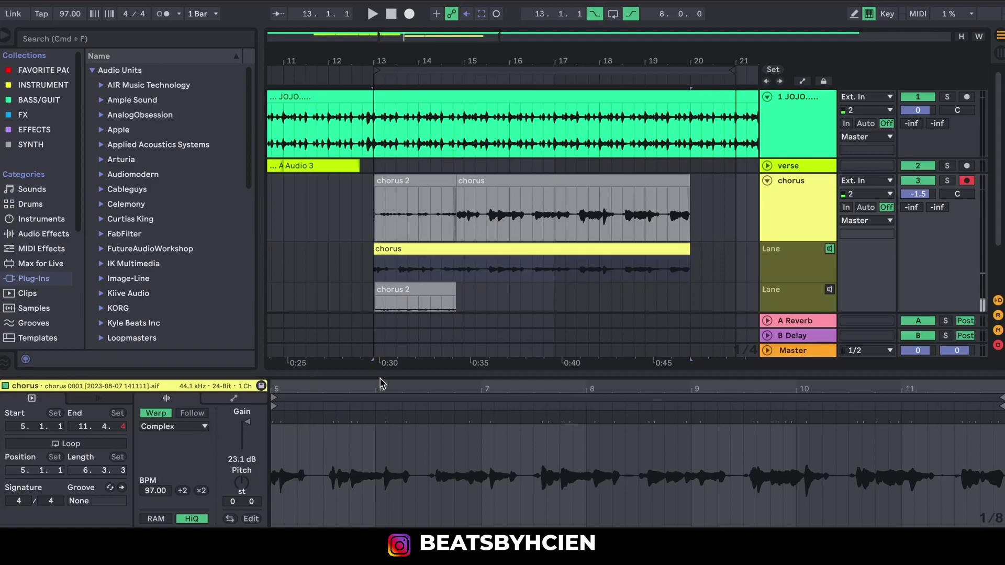
pyautogui.moveTo(382, 381); pyautogui.dragTo(354, 14)
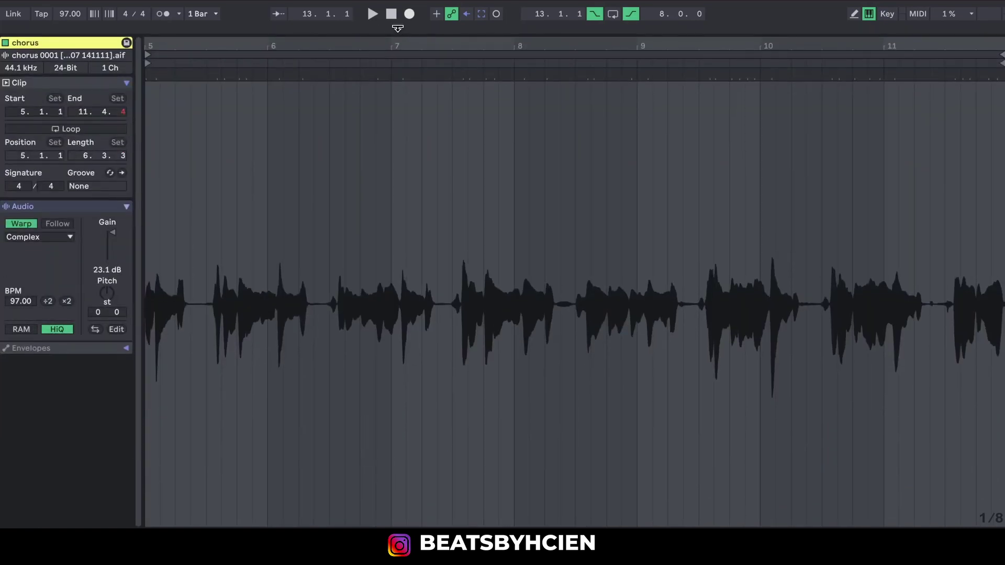
pyautogui.moveTo(388, 32); pyautogui.dragTo(388, 401)
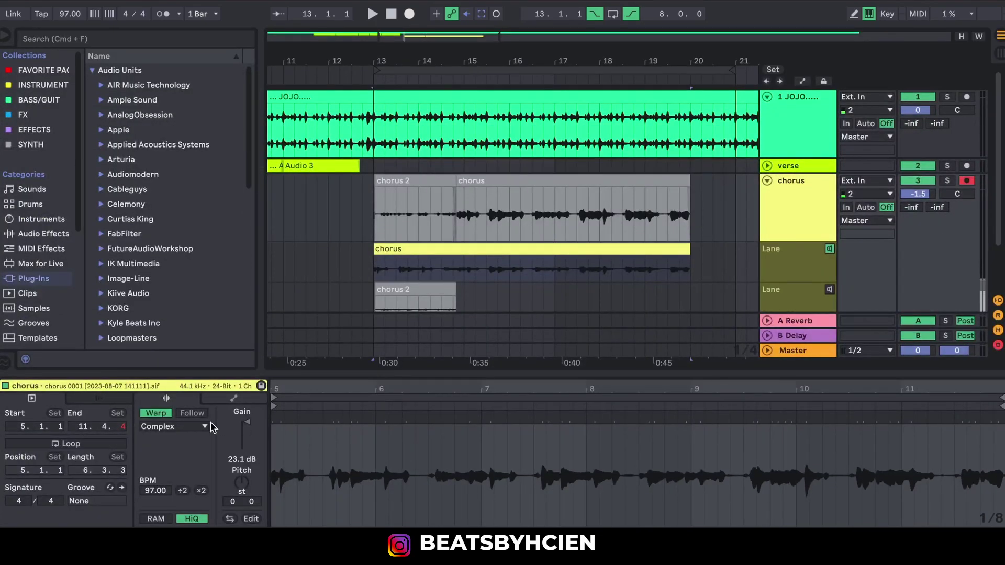
pyautogui.moveTo(241, 431); pyautogui.dragTo(313, 420)
# - Raise the gain of the chorus 2 clip in the second take lane and hide the clip view
pyautogui.click(424, 294)
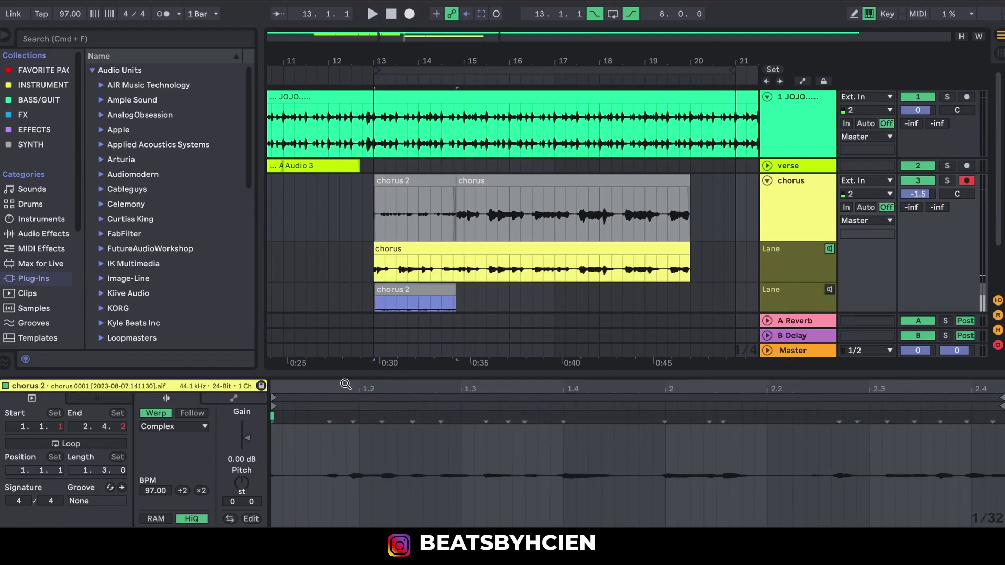
pyautogui.moveTo(258, 443); pyautogui.dragTo(237, 431)
pyautogui.scroll(-2, 998, 246)
pyautogui.doubleClick(473, 373)
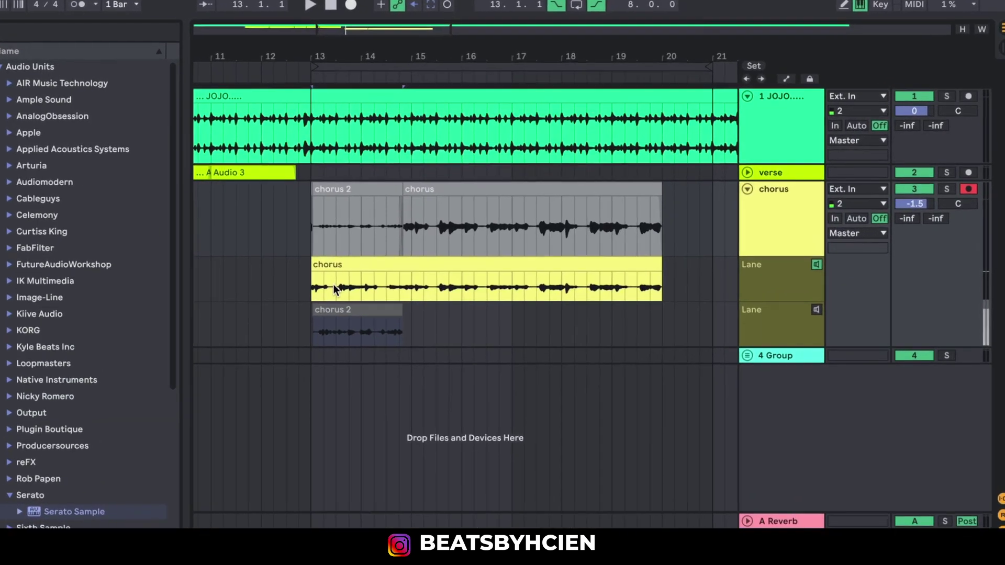
# - Play the first take and draw several of its sections between bars 13 and 20 into the main chorus lane
pyautogui.click(332, 285)
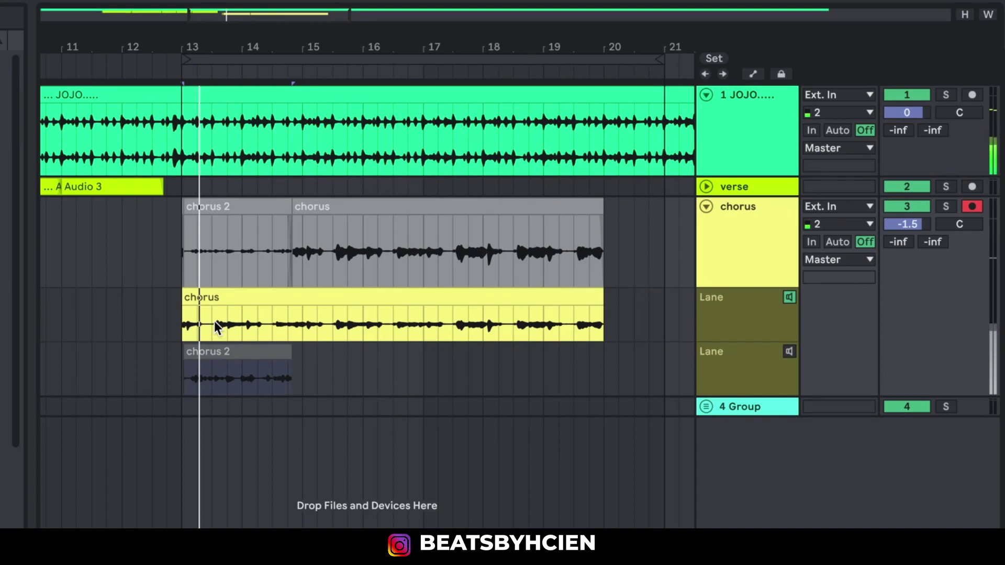
pyautogui.press('b')
pyautogui.moveTo(187, 306); pyautogui.dragTo(209, 307)
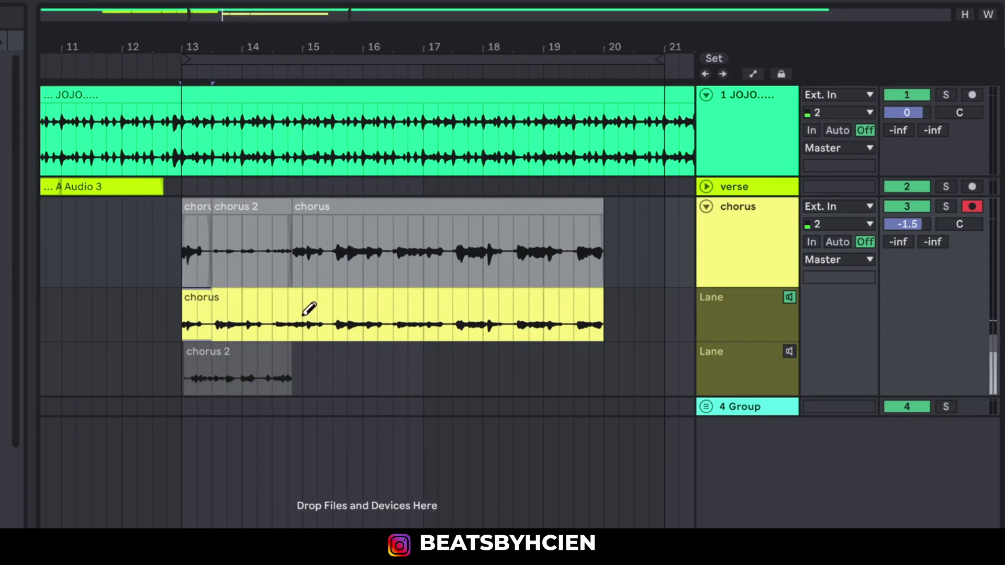
pyautogui.moveTo(277, 294)
pyautogui.mouseDown()
pyautogui.moveTo(444, 301)
pyautogui.moveTo(434, 309)
pyautogui.mouseUp()
pyautogui.click(394, 296)
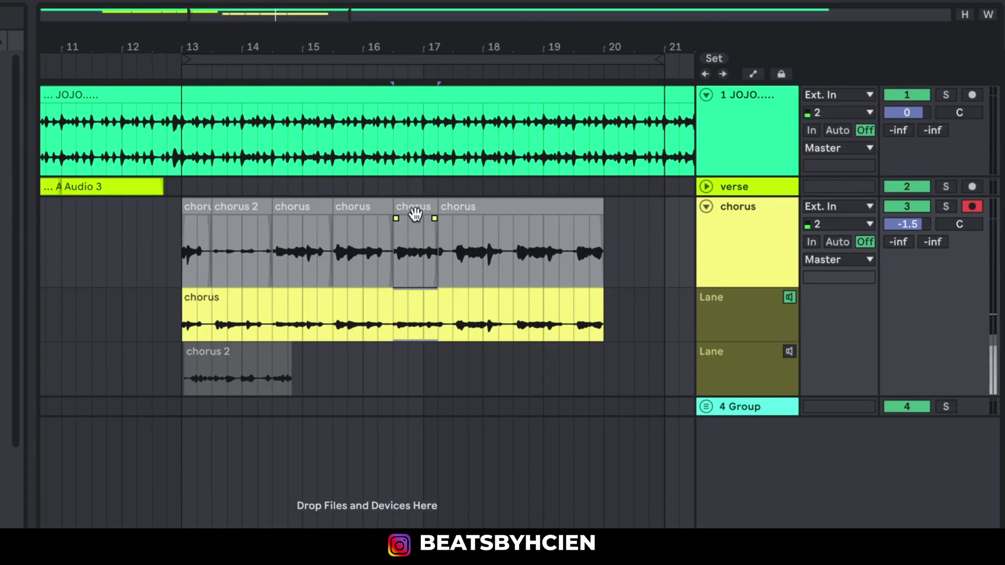
pyautogui.moveTo(574, 303); pyautogui.dragTo(627, 315)
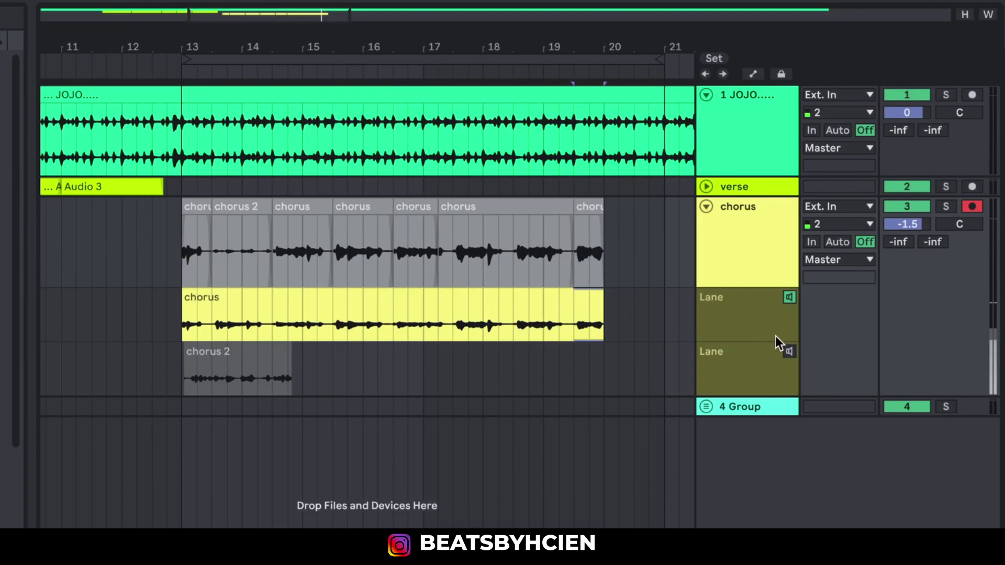
# - Audition the second take lane, draw its first half of bar 14 into the main chorus lane, and turn auditioning off
pyautogui.click(789, 351)
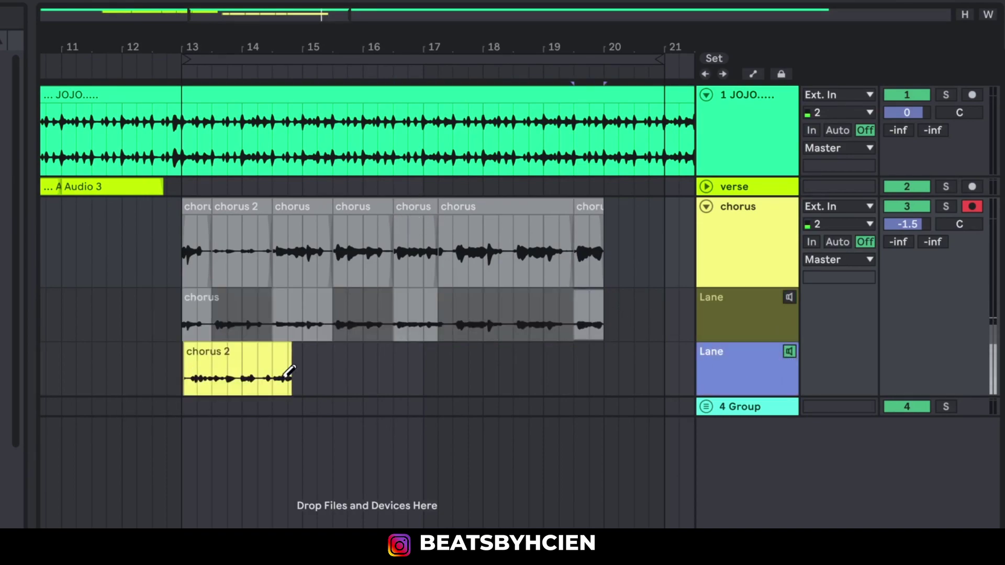
pyautogui.moveTo(242, 355); pyautogui.dragTo(278, 352)
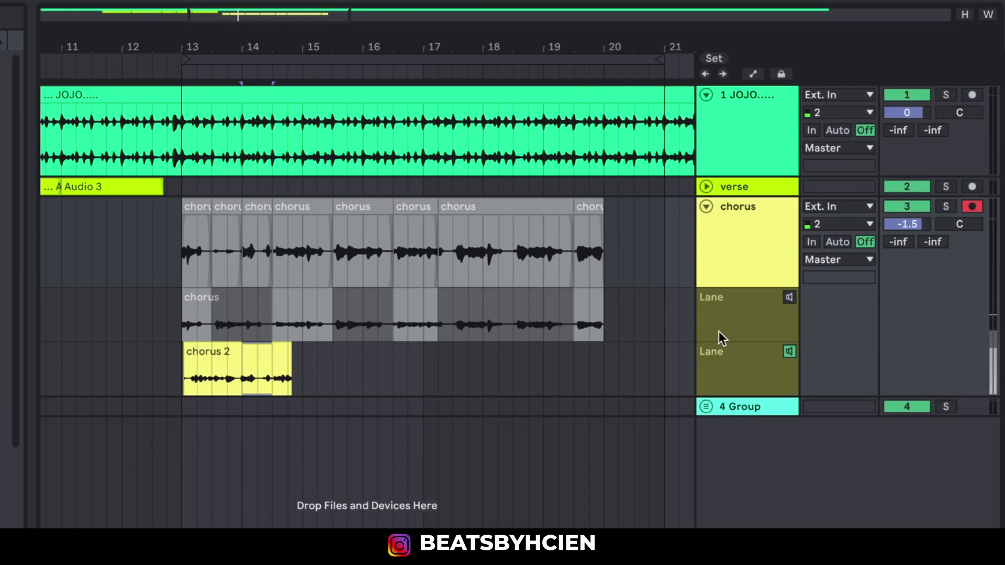
pyautogui.click(788, 353)
# - Select the comped chorus clips, hide the chorus track's take lanes, and zoom the arrangement back out
pyautogui.moveTo(662, 259); pyautogui.dragTo(131, 209)
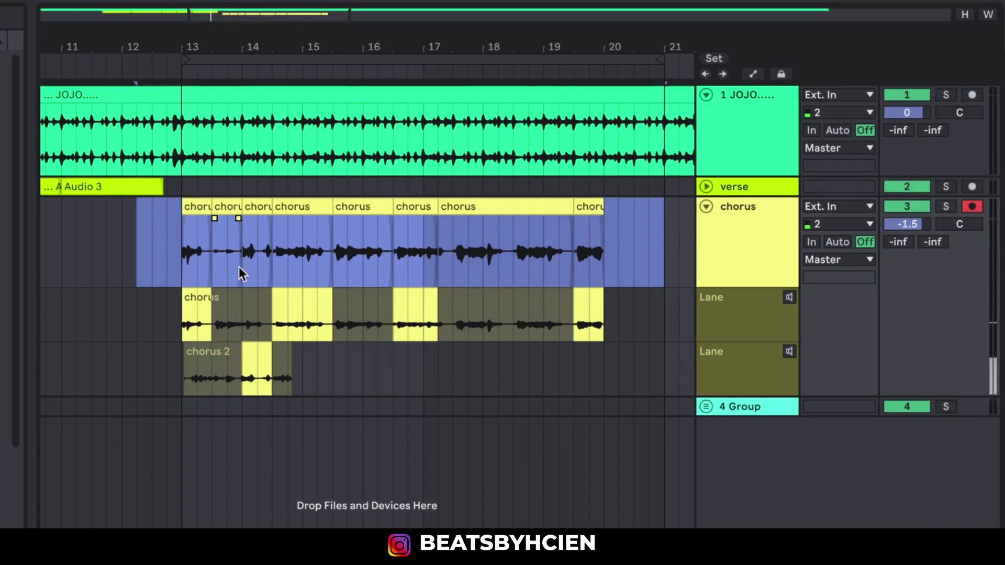
pyautogui.click(743, 232)
pyautogui.rightClick(744, 233)
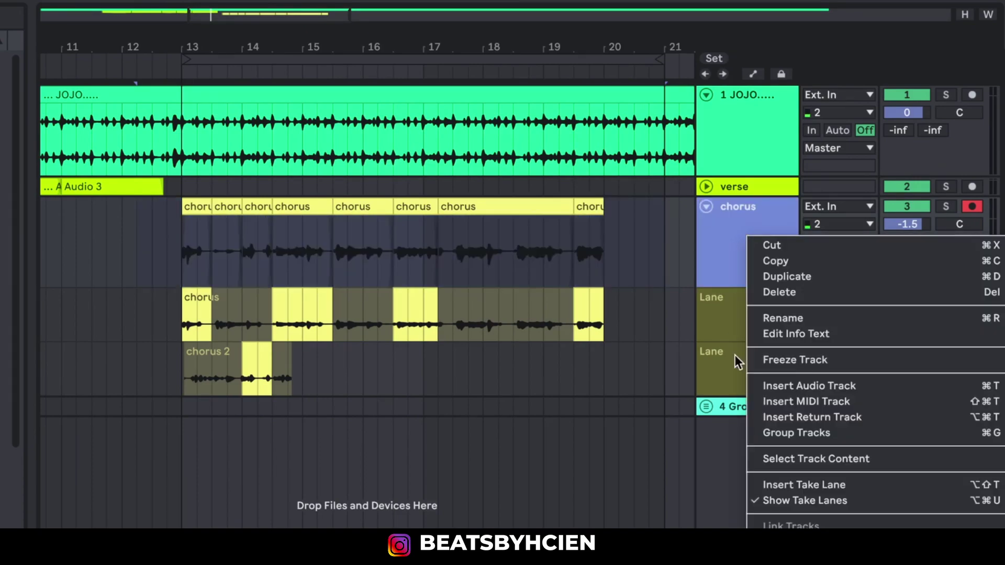
pyautogui.click(776, 500)
pyautogui.moveTo(451, 35); pyautogui.dragTo(309, 38)
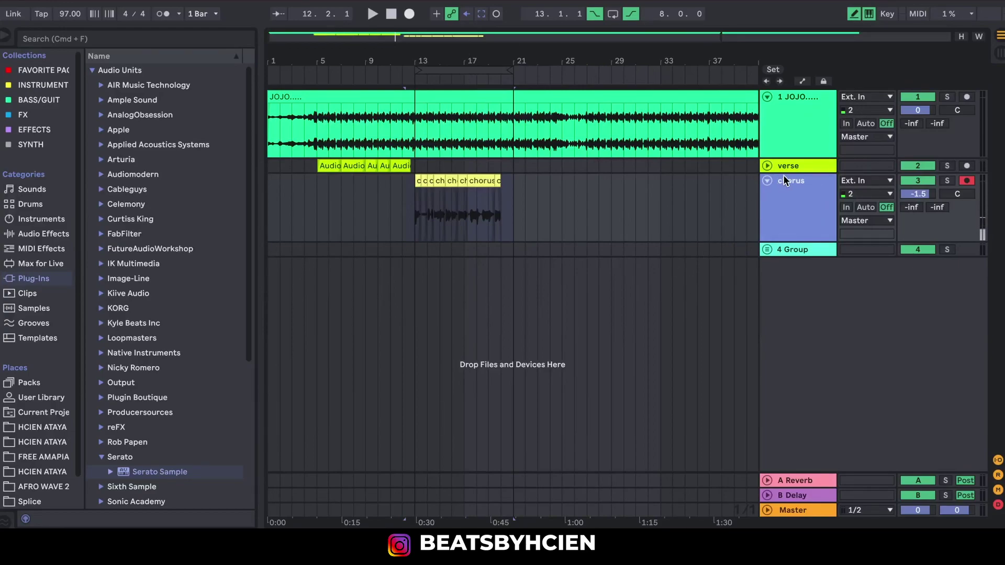
# - Show the verse track's devices and browse the favourite packs, instrument, FX and effects collections for vocal plug-ins
pyautogui.doubleClick(800, 163)
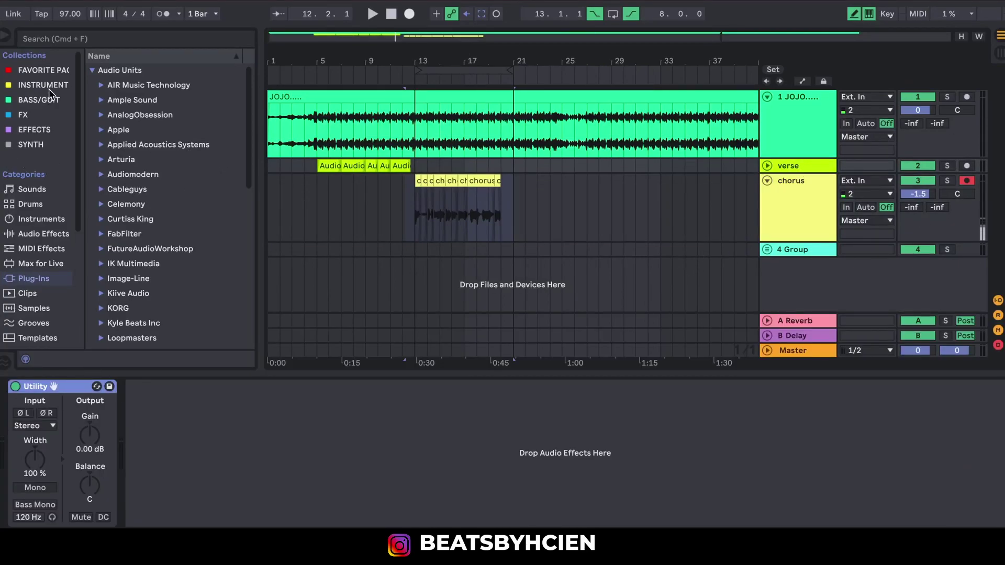
pyautogui.click(52, 70)
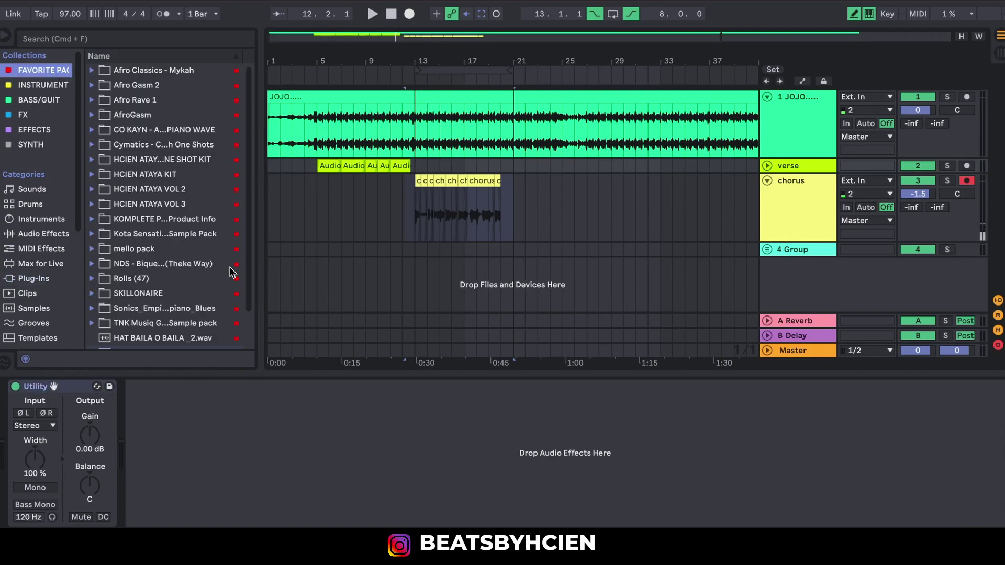
pyautogui.click(36, 86)
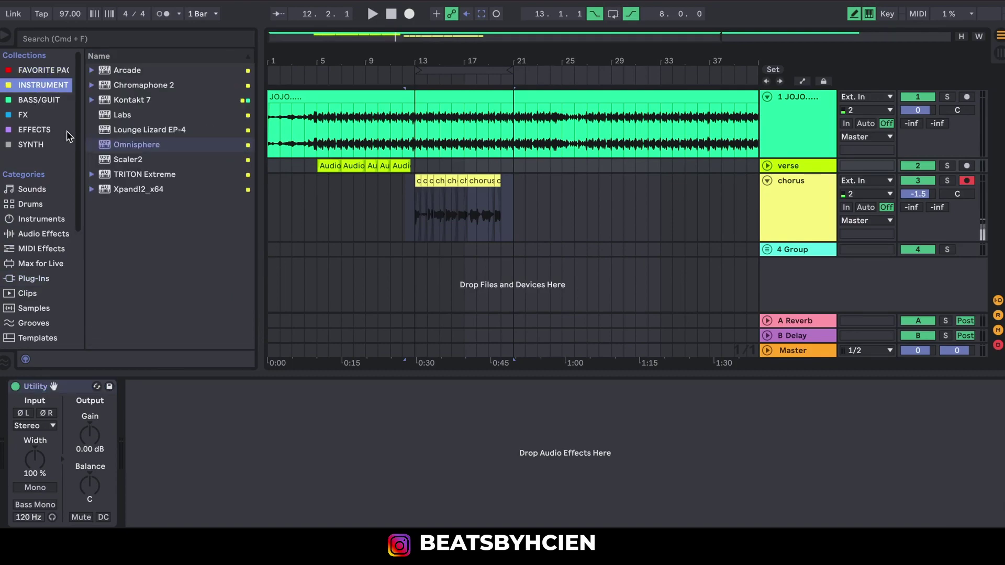
pyautogui.click(50, 116)
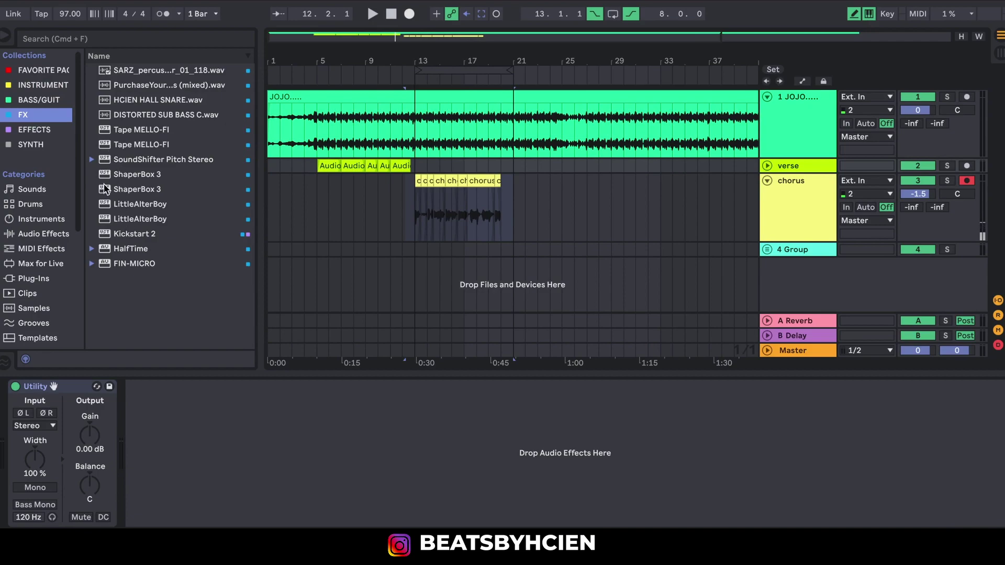
pyautogui.click(56, 135)
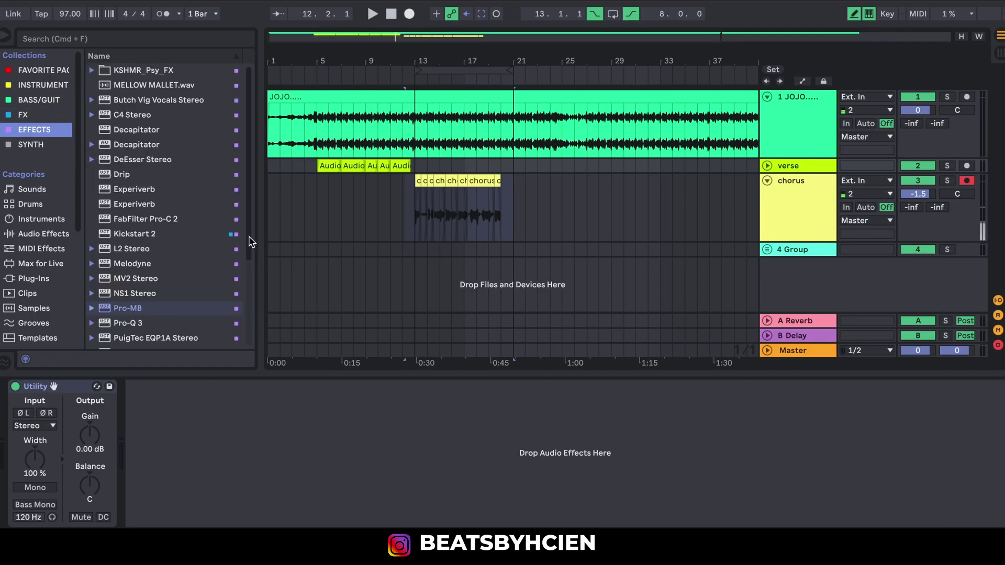
pyautogui.moveTo(248, 242); pyautogui.dragTo(255, 326)
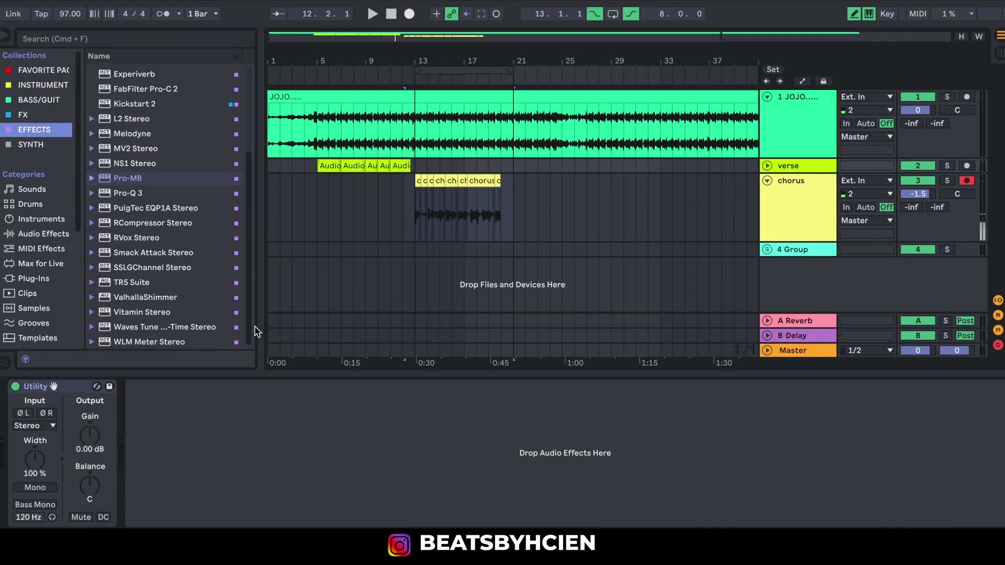
# - Add Waves Tune Real-Time Stereo to the verse track with speed 0.1 ms and note transition 41.0 ms
pyautogui.moveTo(153, 328); pyautogui.dragTo(175, 428)
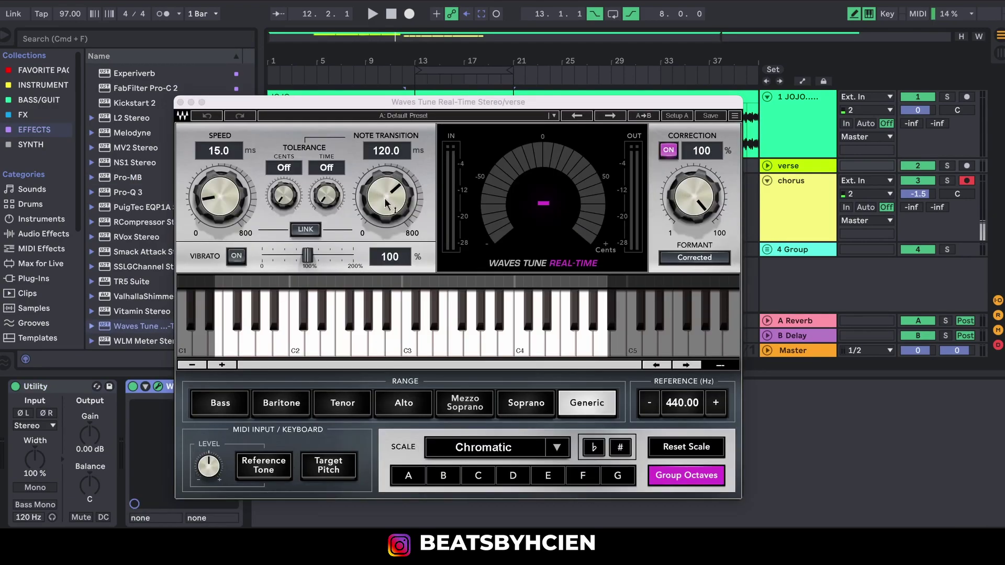
pyautogui.moveTo(387, 197); pyautogui.dragTo(387, 198)
pyautogui.moveTo(213, 197); pyautogui.dragTo(214, 225)
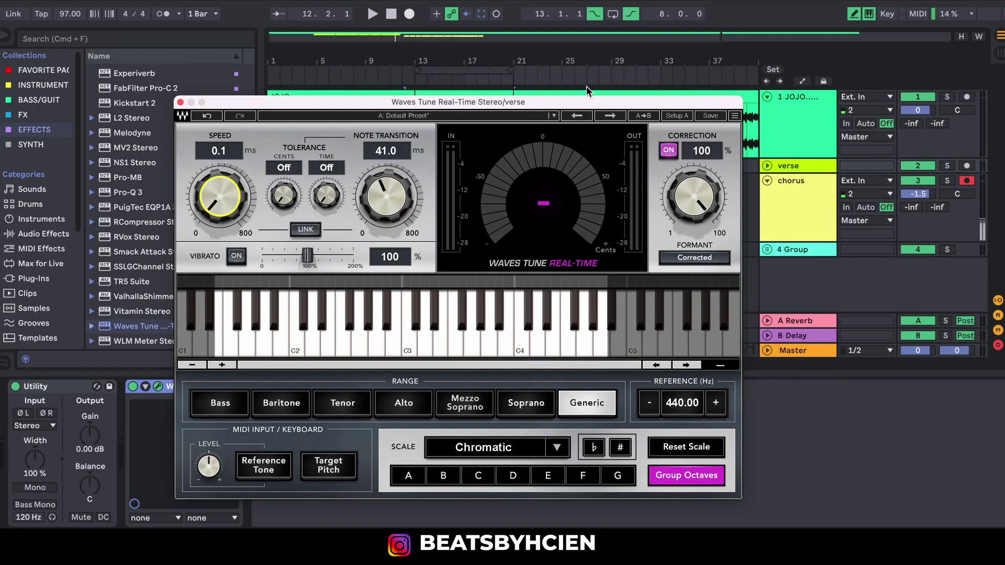
pyautogui.moveTo(507, 103); pyautogui.dragTo(614, 72)
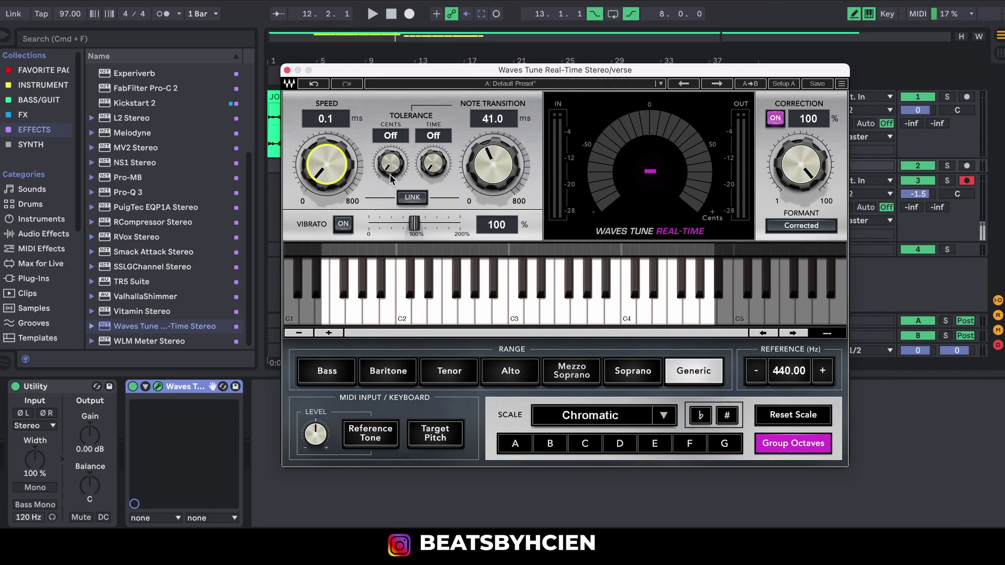
# - Set the verse pitch-correction root note to A flat, keeping the Chromatic scale
pyautogui.click(621, 446)
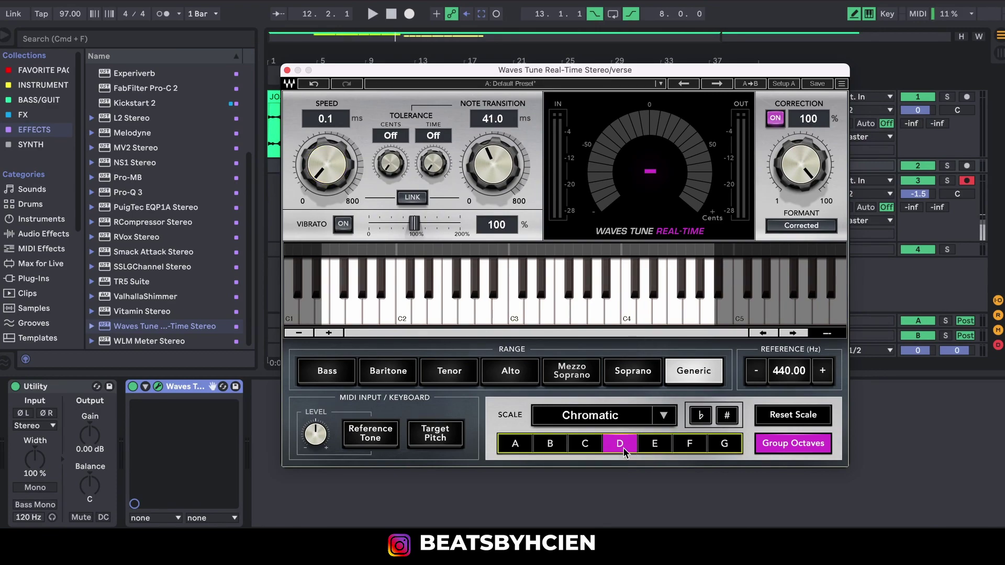
pyautogui.click(521, 448)
pyautogui.click(700, 417)
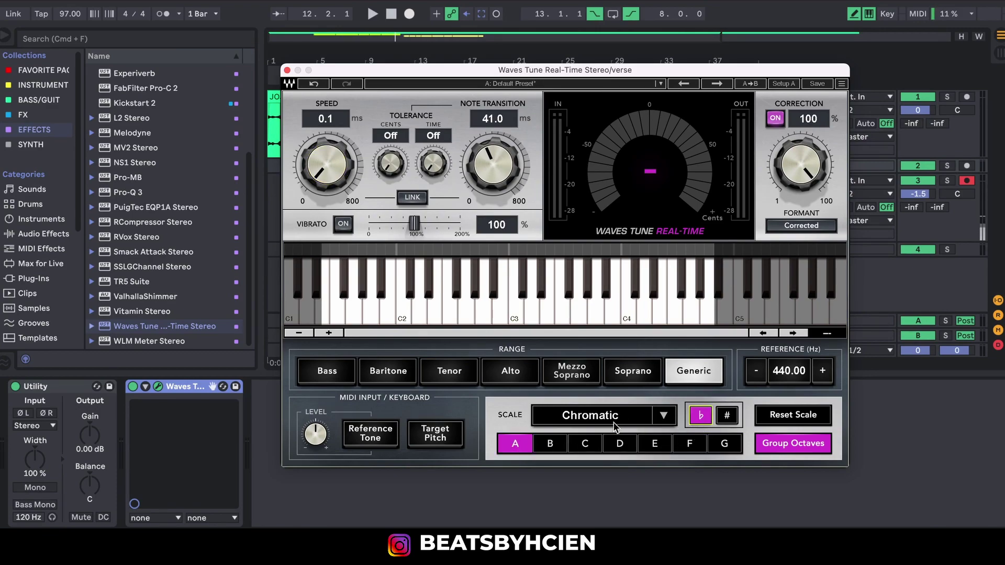
# - Set the verse tuner to the Alto range, note transition 12.8 ms and speed 5.7 ms, and close its window
pyautogui.click(516, 372)
pyautogui.moveTo(495, 162); pyautogui.dragTo(494, 181)
pyautogui.moveTo(327, 165); pyautogui.dragTo(326, 161)
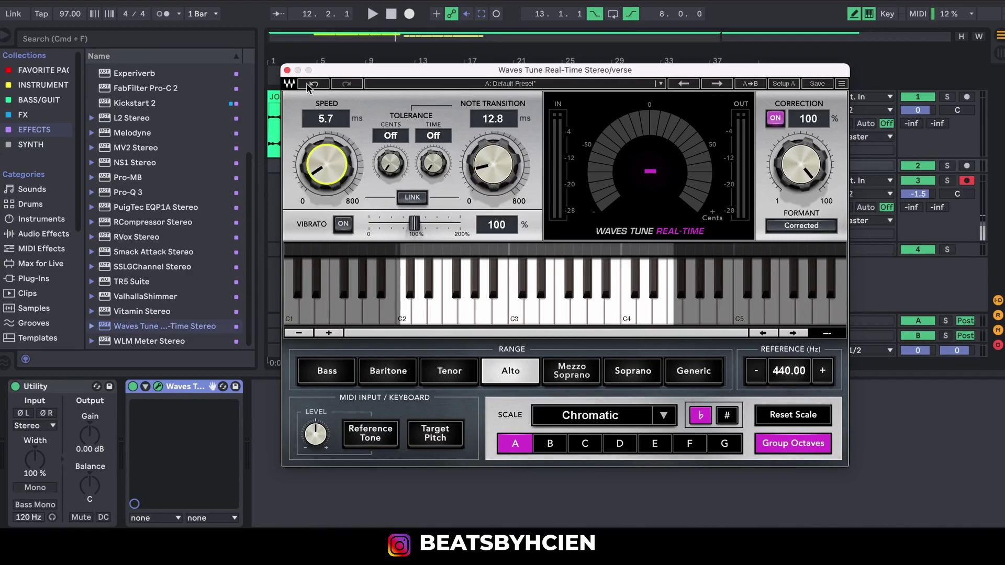
pyautogui.click(287, 70)
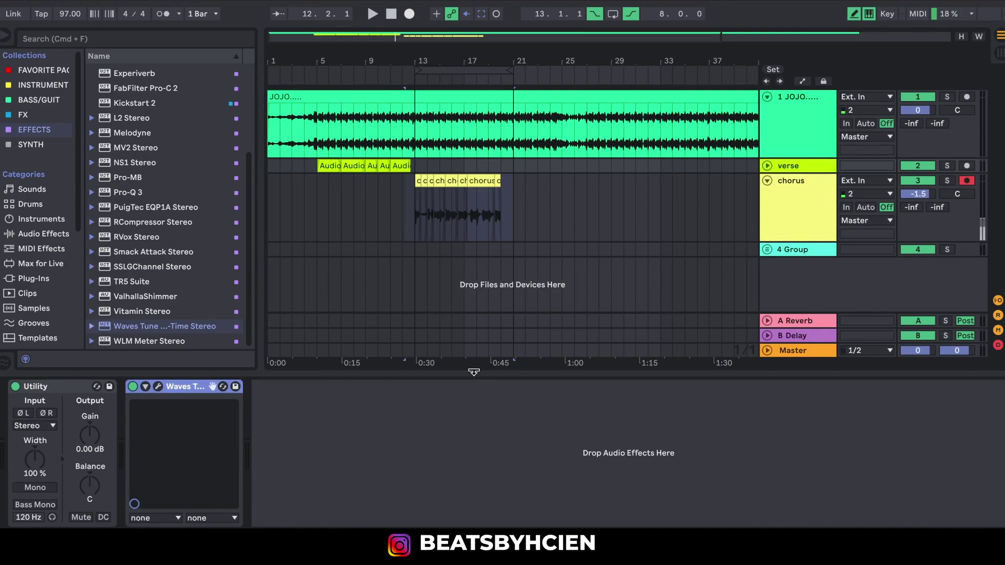
# - Unfold the verse track and set the playback start at its first clip, at bar 5
pyautogui.click(768, 166)
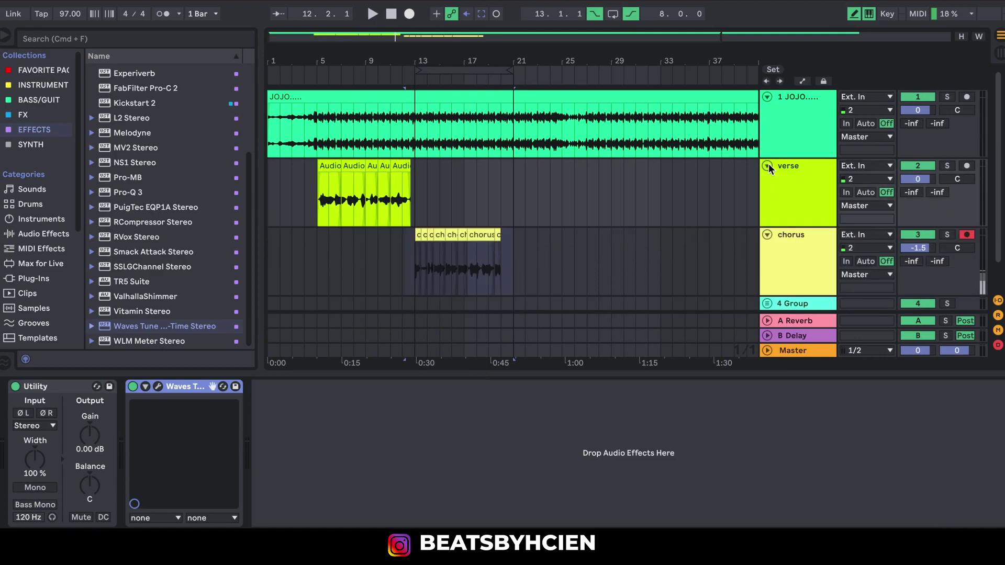
pyautogui.click(316, 193)
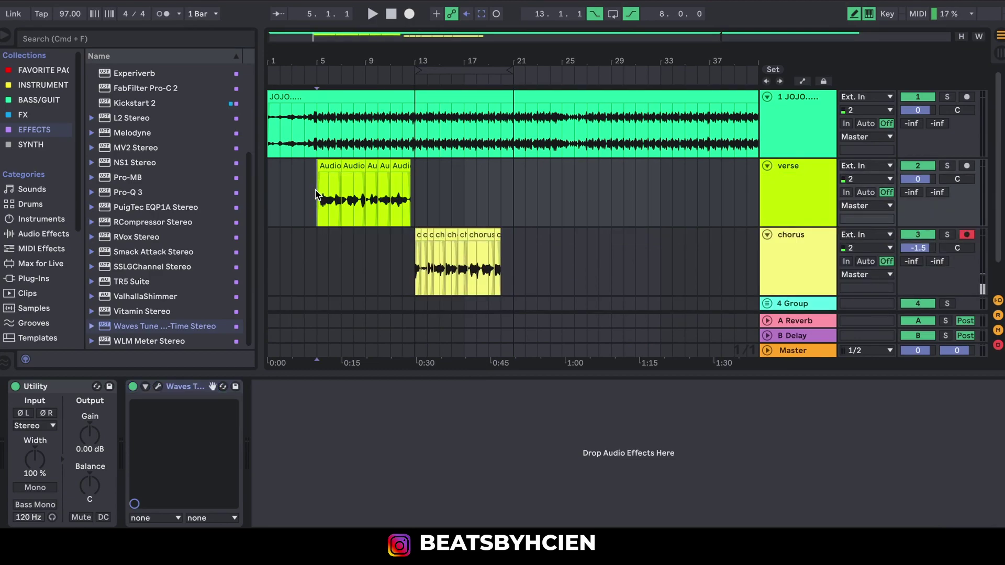
pyautogui.moveTo(321, 200)
# - Load the HCIEN MAC VOX.adg audio effect rack after Utility on the chorus track
pyautogui.click(790, 193)
pyautogui.click(807, 264)
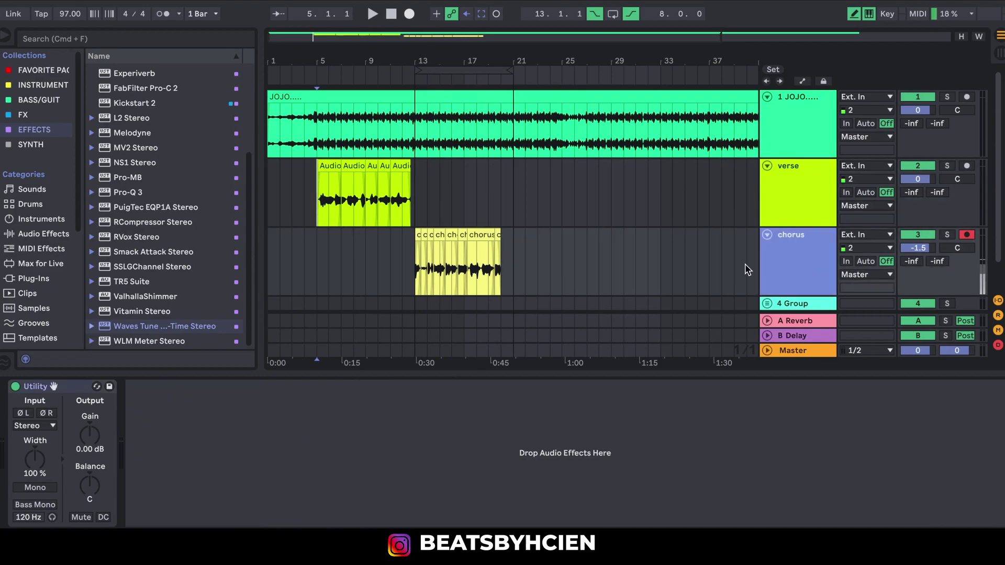
pyautogui.click(52, 234)
pyautogui.click(92, 175)
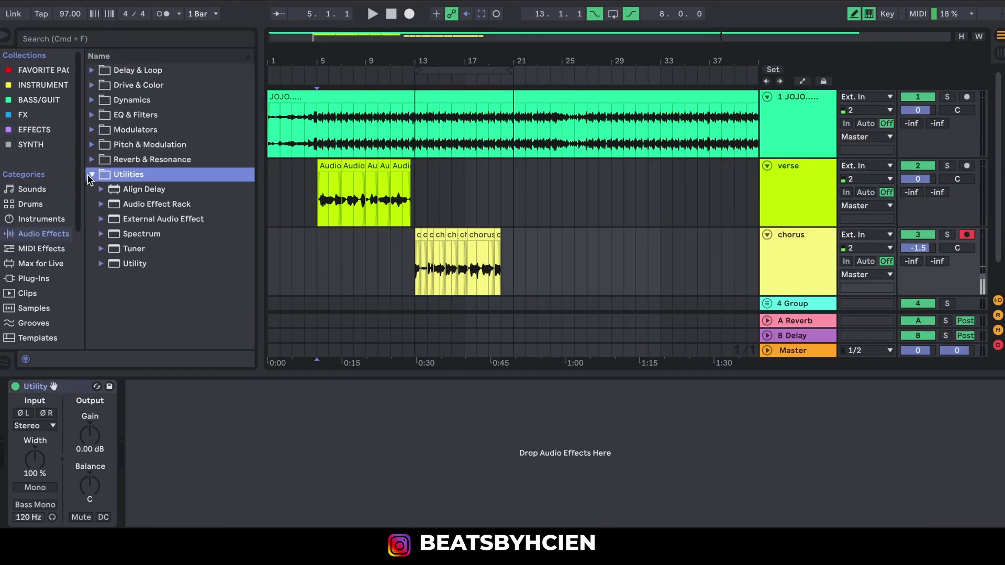
pyautogui.click(101, 204)
pyautogui.scroll(-4, 131, 241)
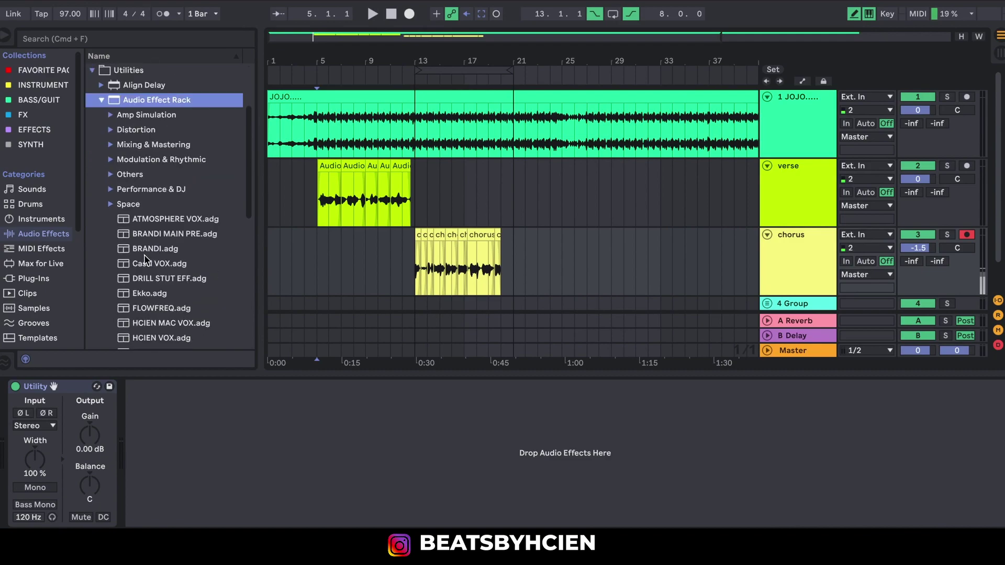
pyautogui.scroll(-1, 171, 252)
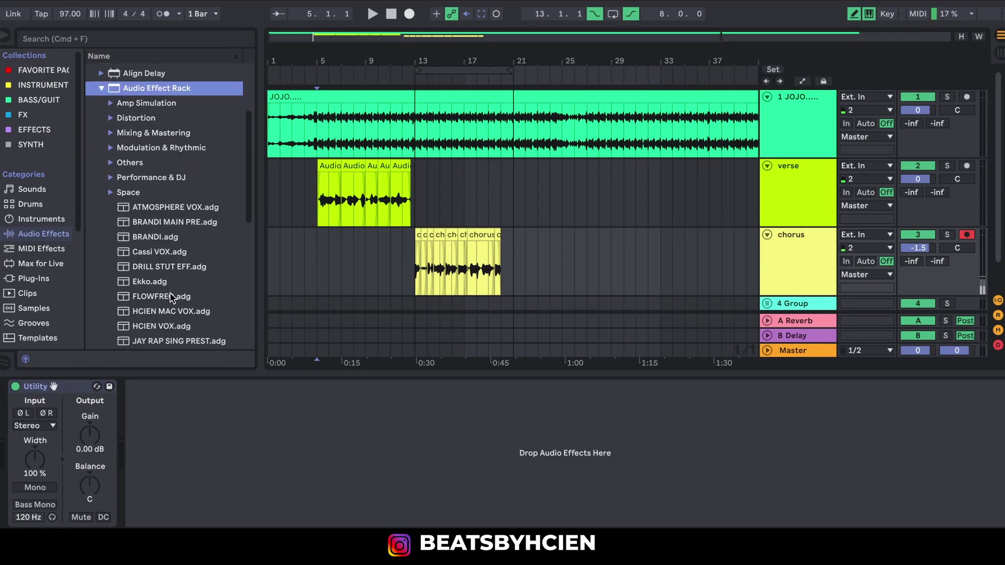
pyautogui.moveTo(170, 313); pyautogui.dragTo(234, 429)
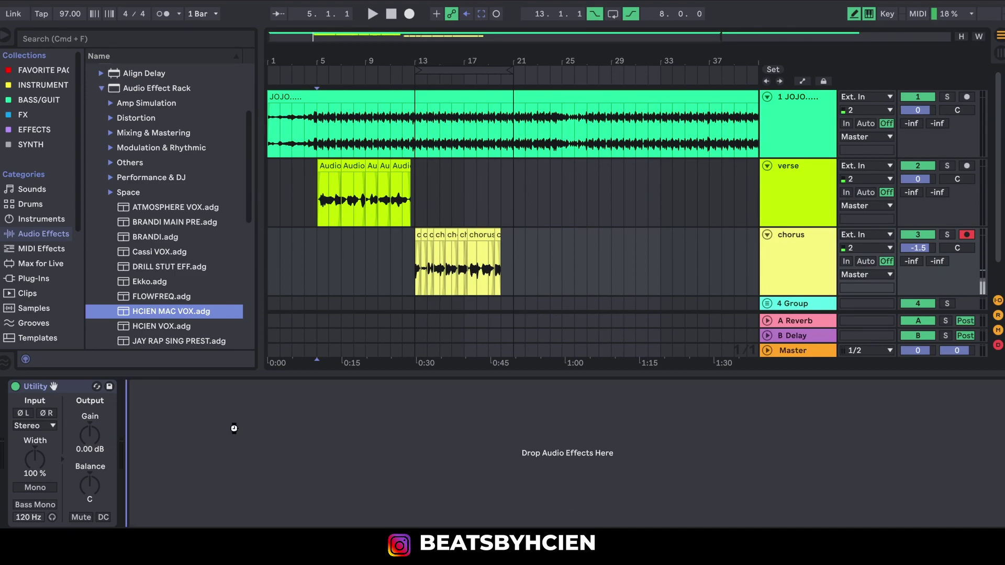
pyautogui.moveTo(234, 428); pyautogui.dragTo(236, 430)
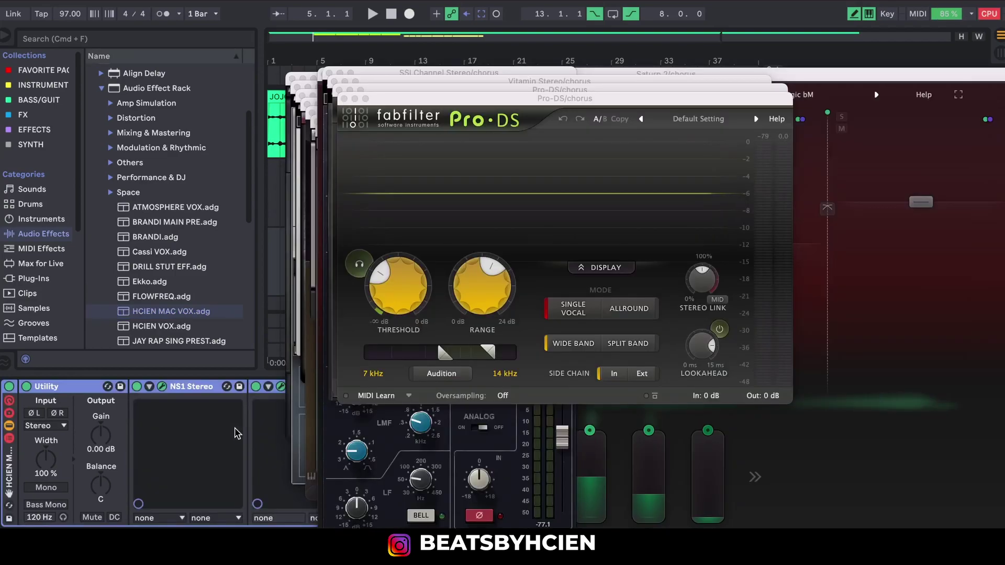
# - Close all plug-in windows opened by the chorus rack and set the chorus track's volume to -7.1 dB
pyautogui.click(343, 98)
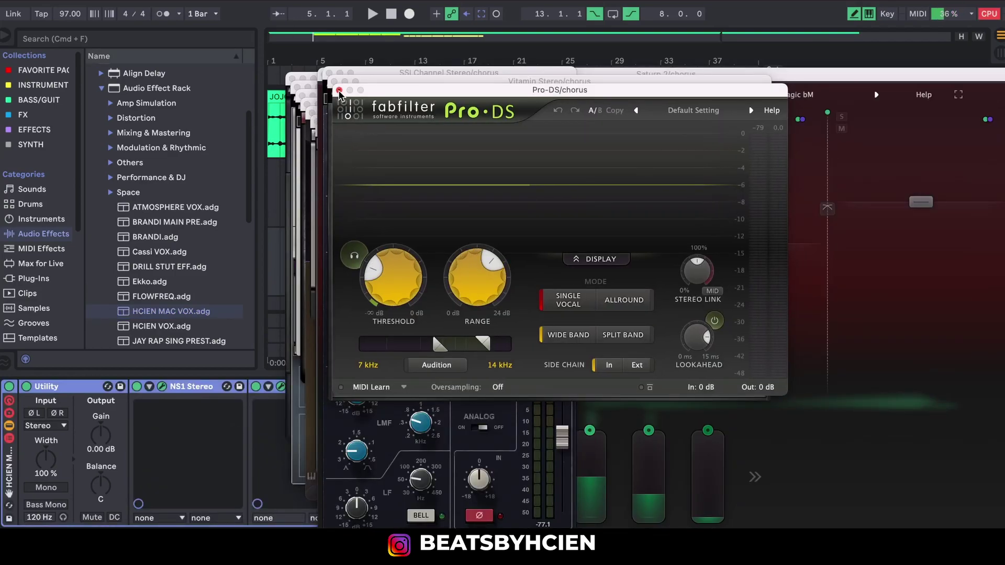
pyautogui.click(339, 90)
pyautogui.click(333, 81)
pyautogui.click(329, 73)
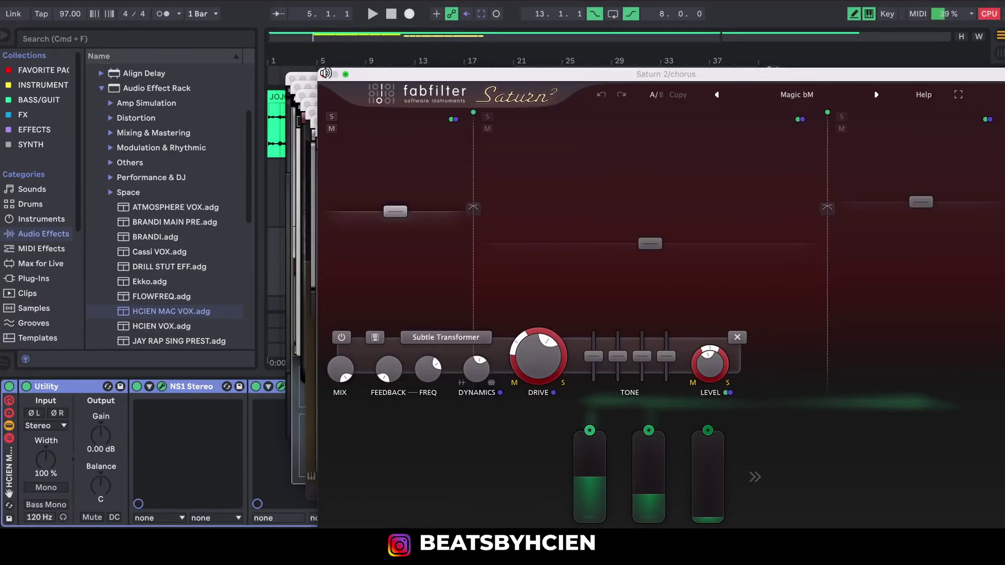
pyautogui.click(324, 72)
pyautogui.click(327, 130)
pyautogui.click(325, 130)
pyautogui.click(322, 121)
pyautogui.click(312, 113)
pyautogui.click(307, 104)
pyautogui.click(302, 95)
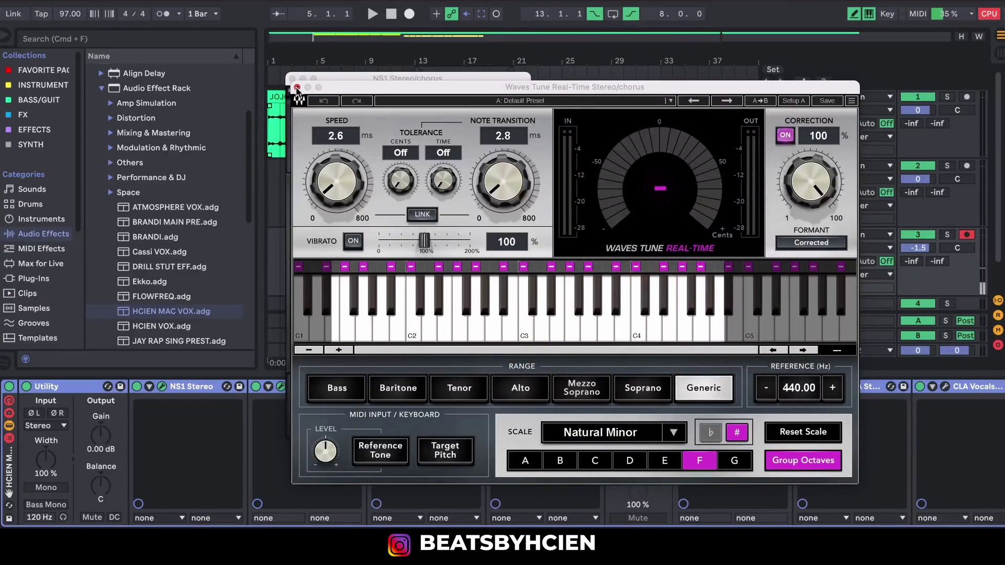
pyautogui.click(297, 87)
pyautogui.click(292, 79)
pyautogui.moveTo(907, 250); pyautogui.dragTo(907, 263)
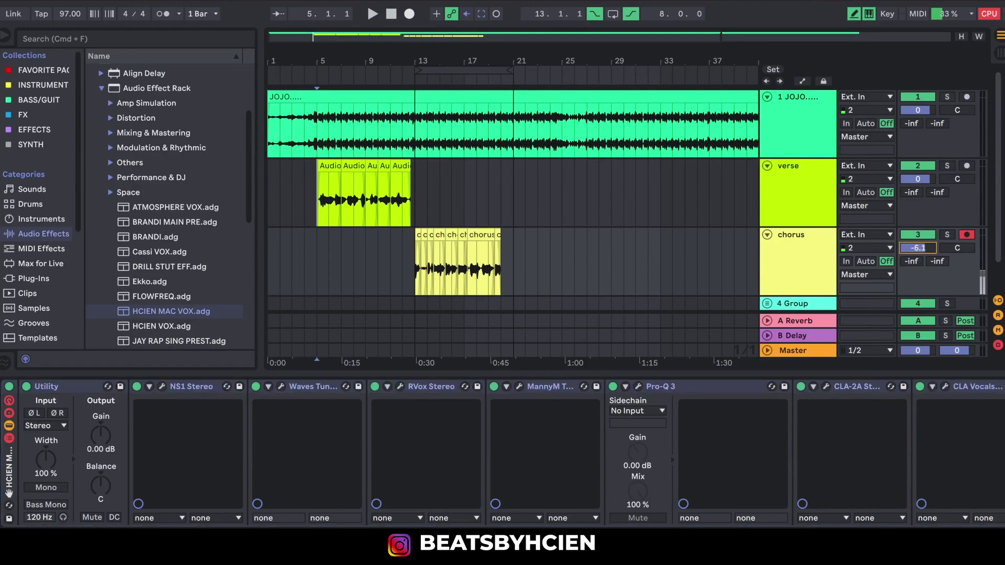
# - Set the chorus rack's Waves Tune to A sharp Natural Minor with the Alto range, and close its window
pyautogui.click(280, 386)
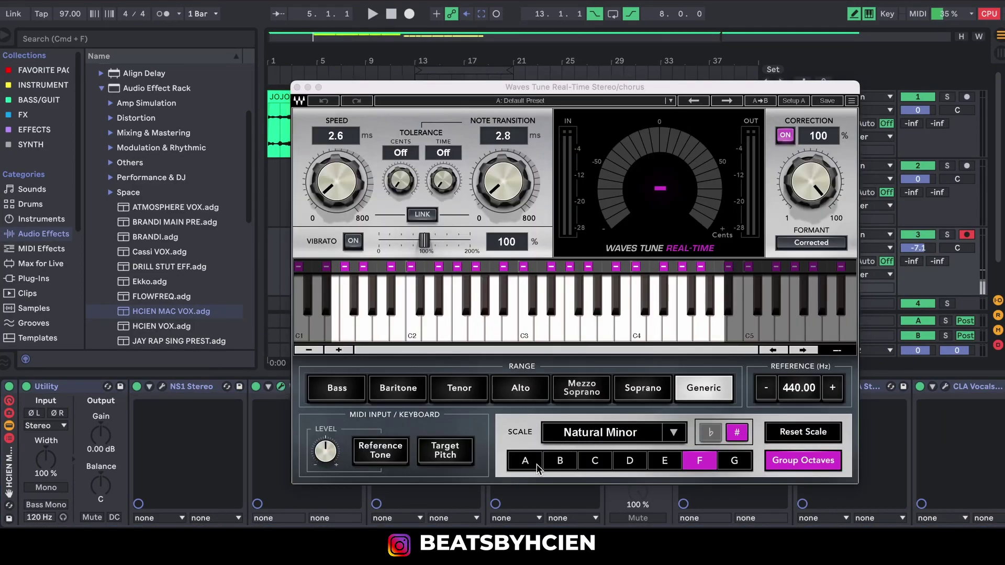
pyautogui.click(536, 464)
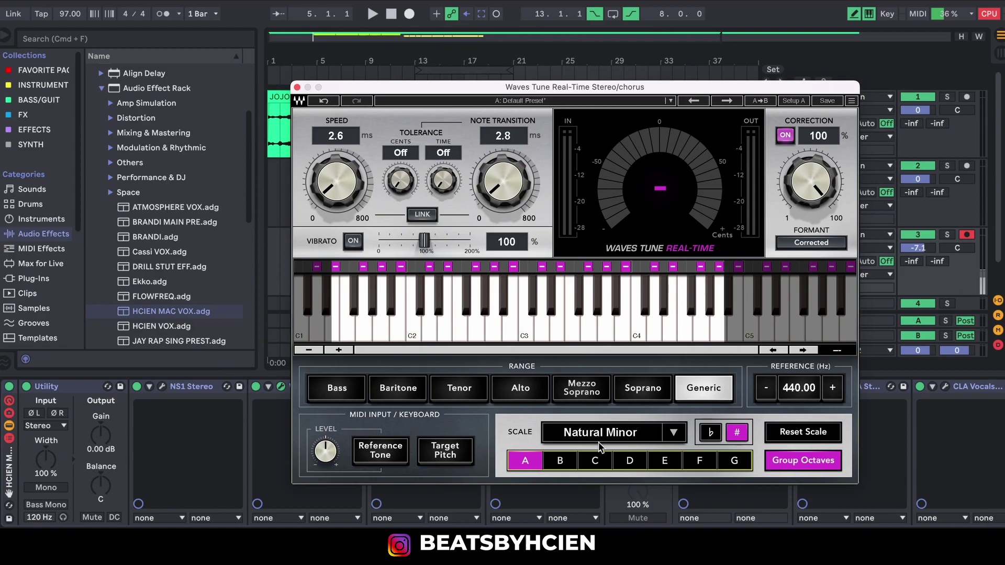
pyautogui.click(548, 397)
pyautogui.click(297, 87)
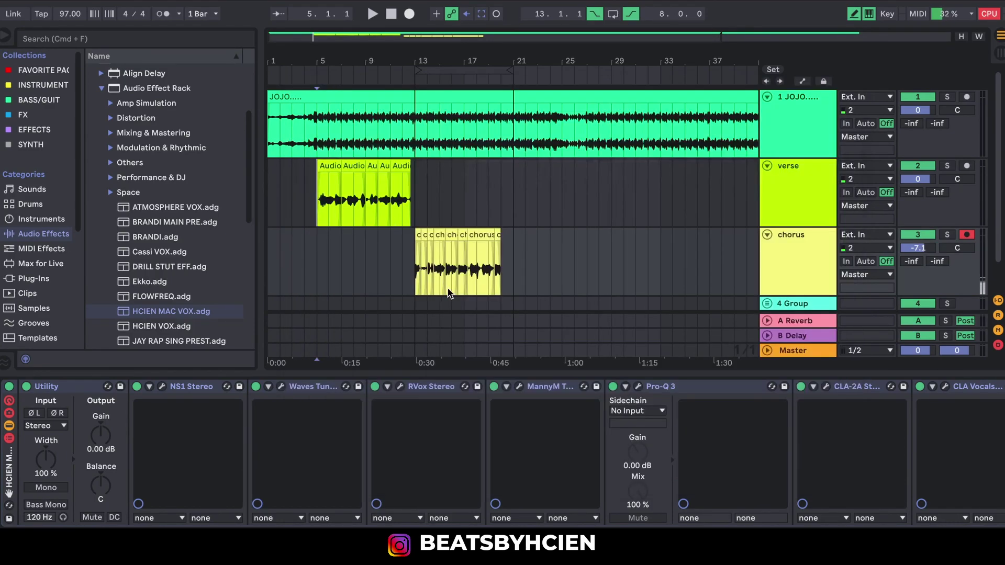
# - Play the arrangement from bar 5 to hear the vocals with their effects
pyautogui.press('space')
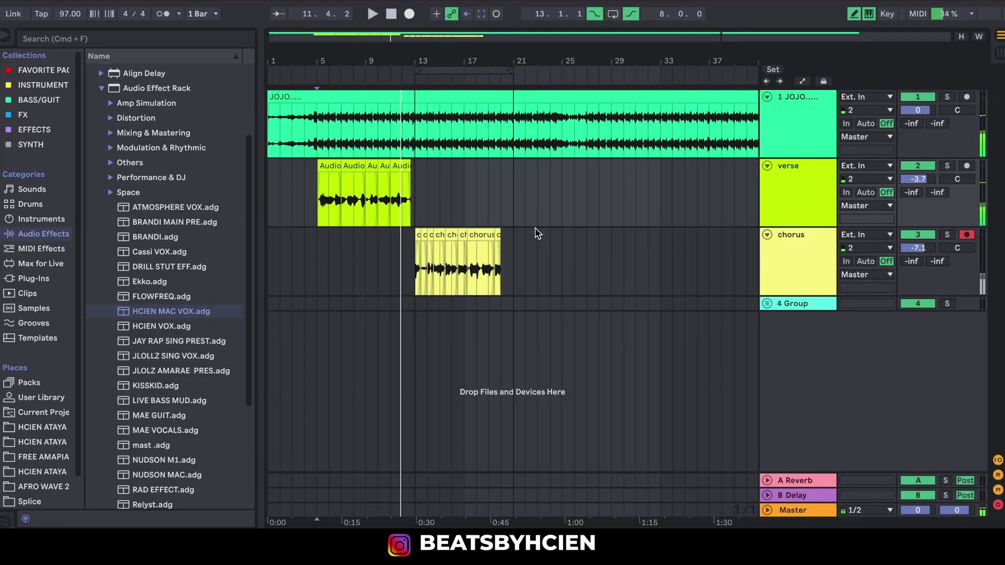